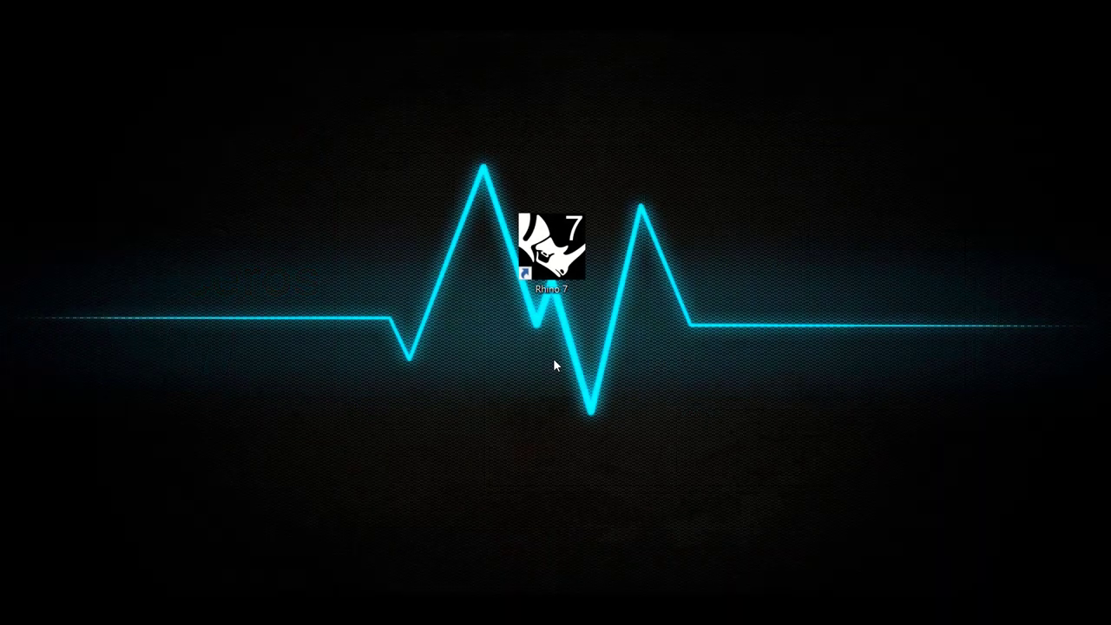
Step: Launch Rhino 7 from its desktop shortcut
left_click(562, 255)
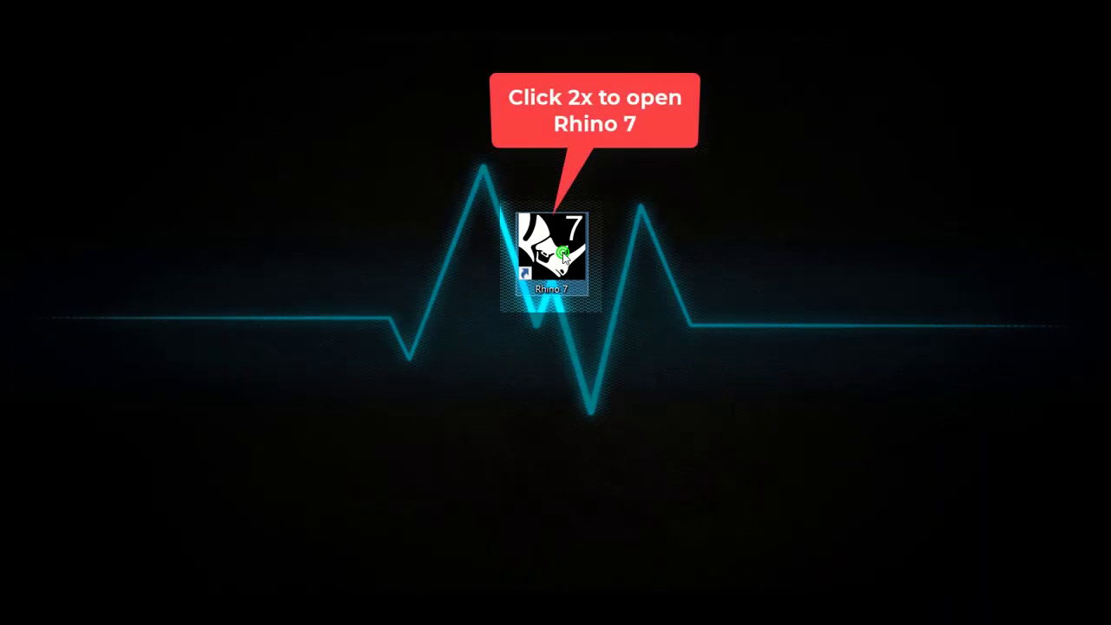
double_click(563, 255)
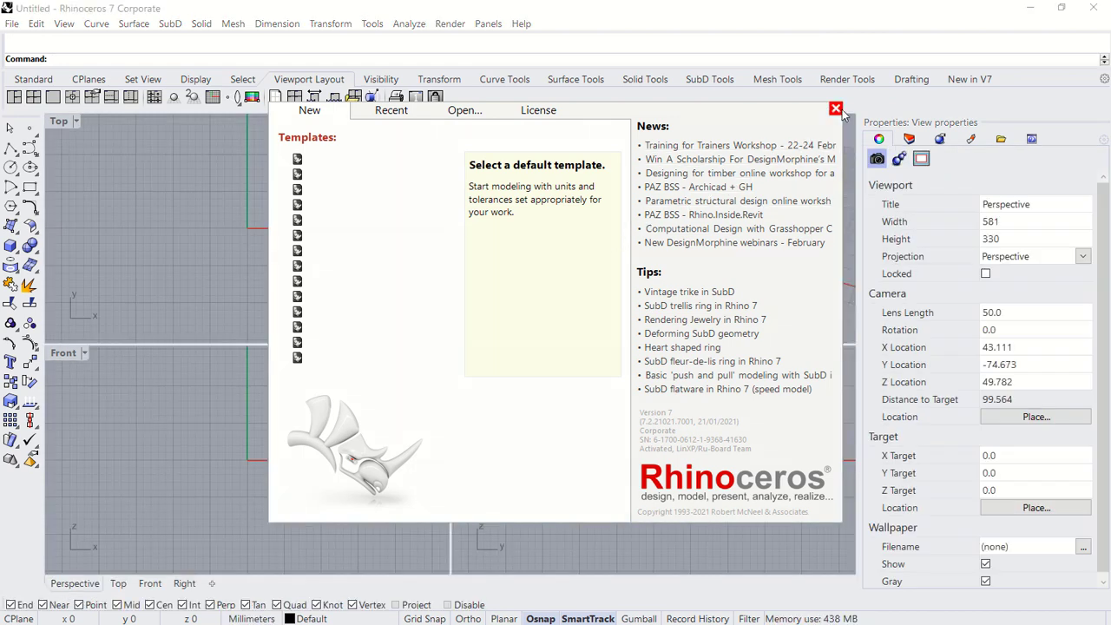
Step: Close the start window and show a single maximized Top view with the grid hidden
left_click(838, 111)
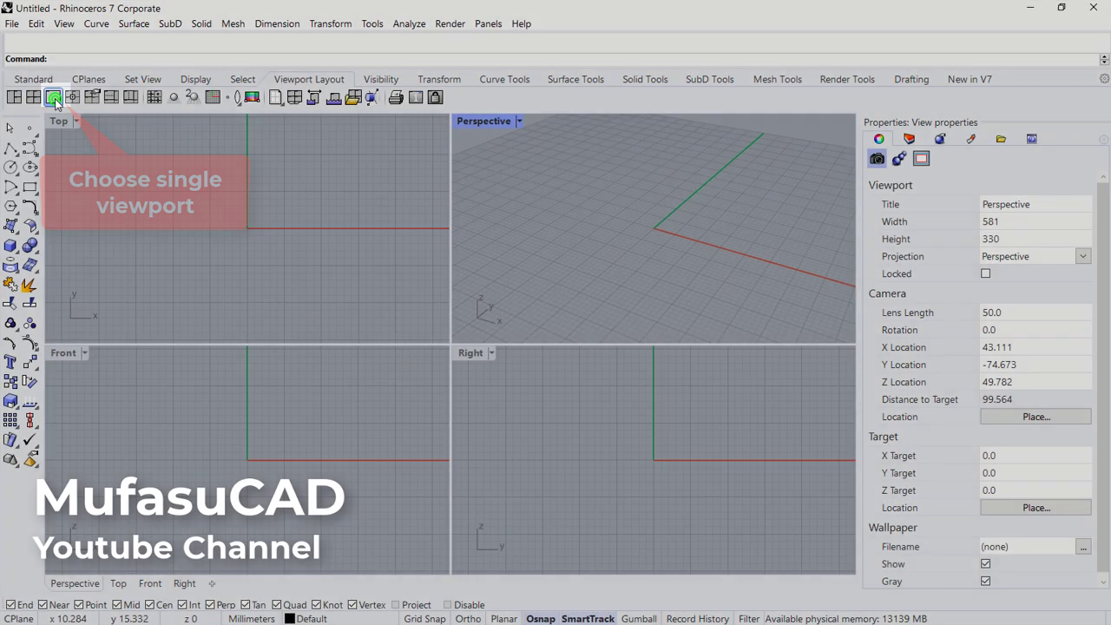
left_click(53, 98)
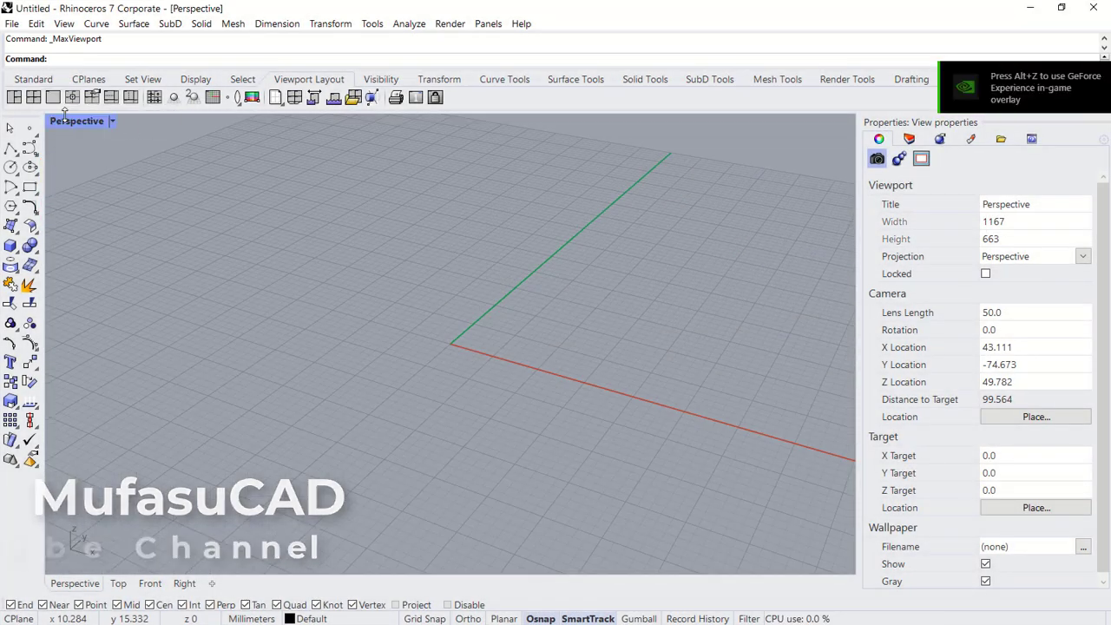
left_click(116, 120)
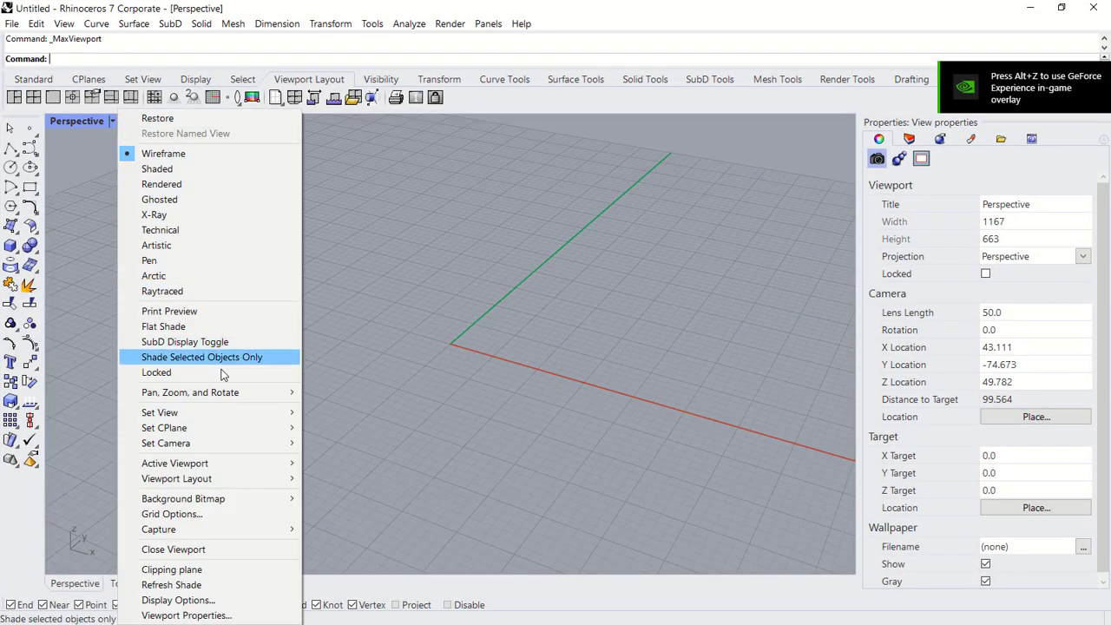
mouse_move(159, 412)
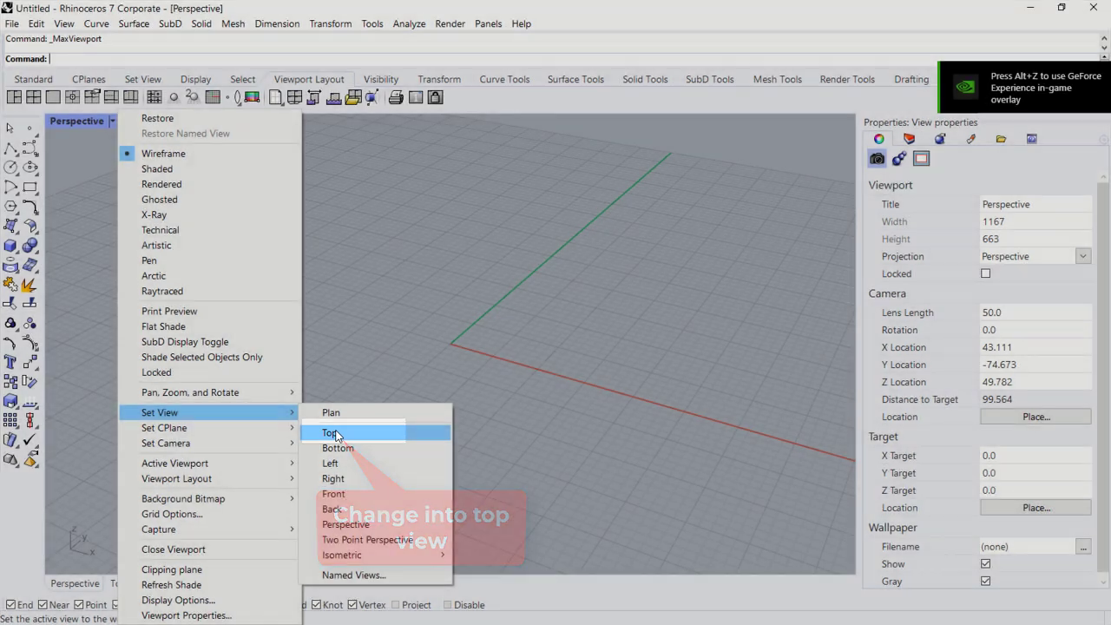
left_click(335, 433)
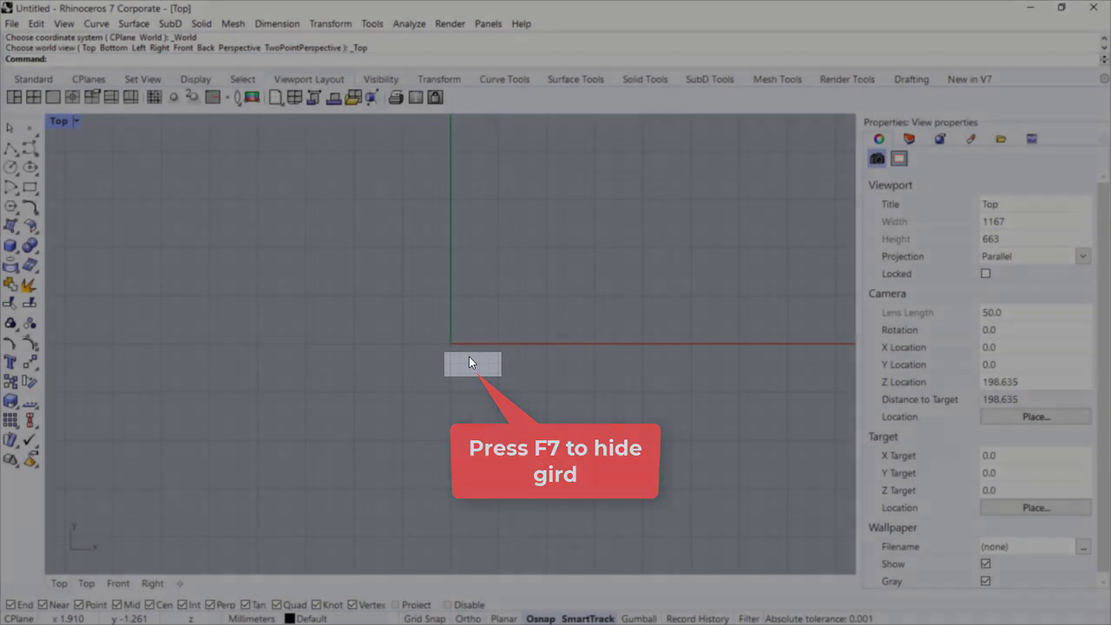
key("F7")
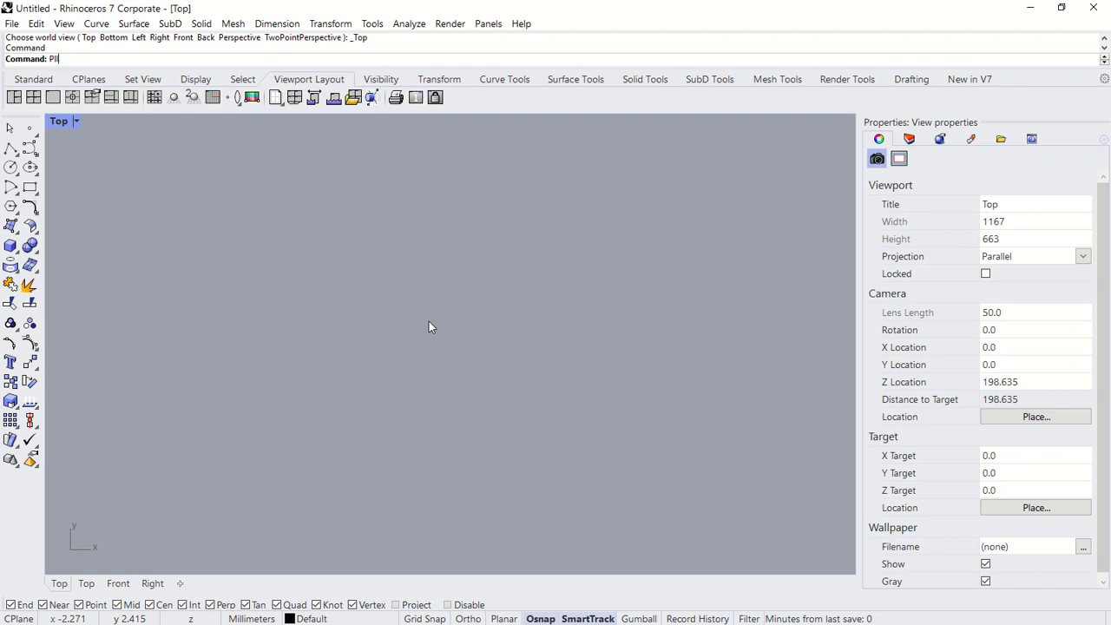
Step: Start a polyline and draw its first 3000 mm side
type("INE")
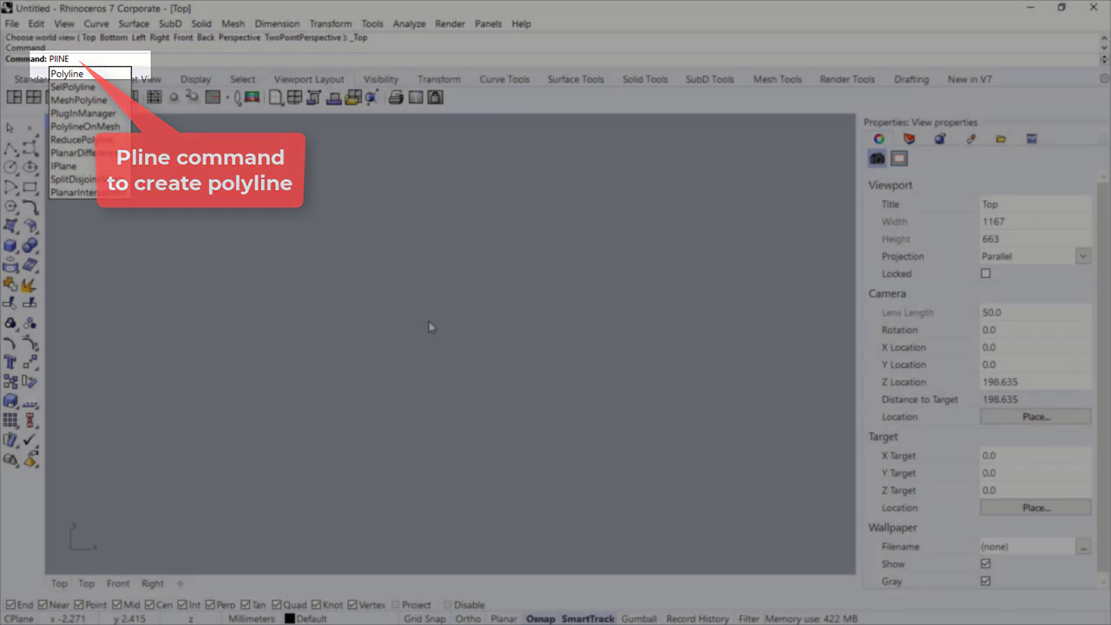
key("Return")
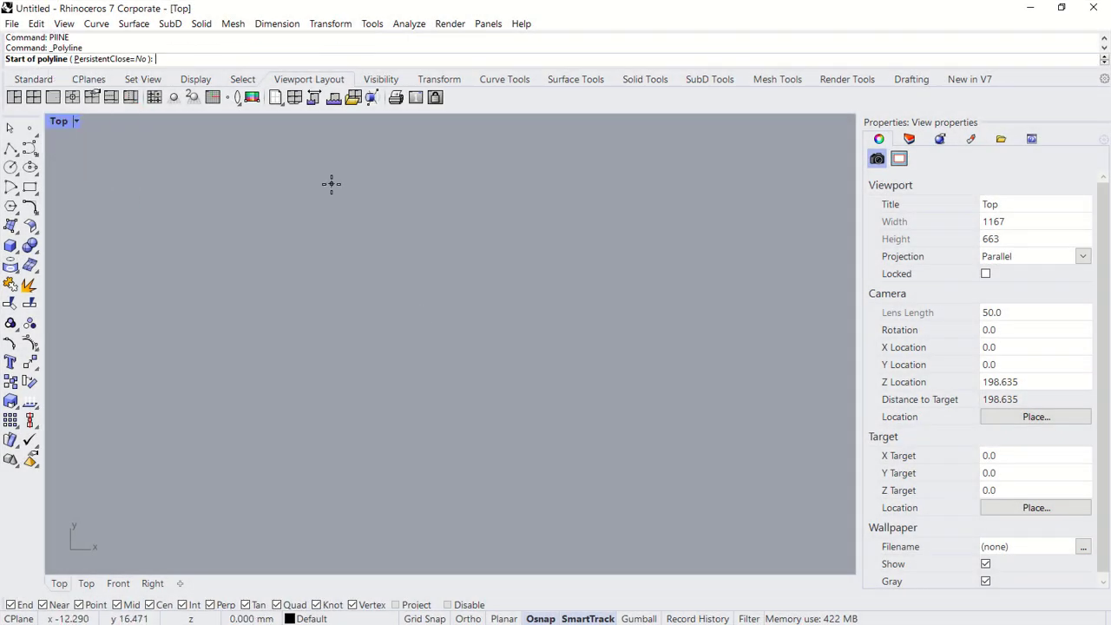
left_click(331, 178)
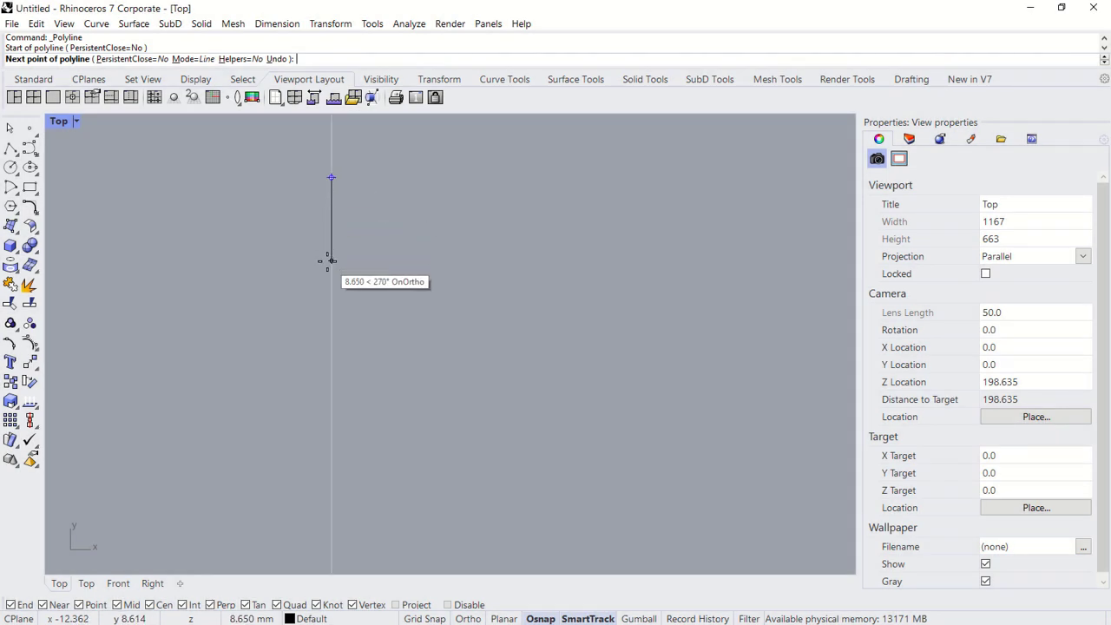
type("3000")
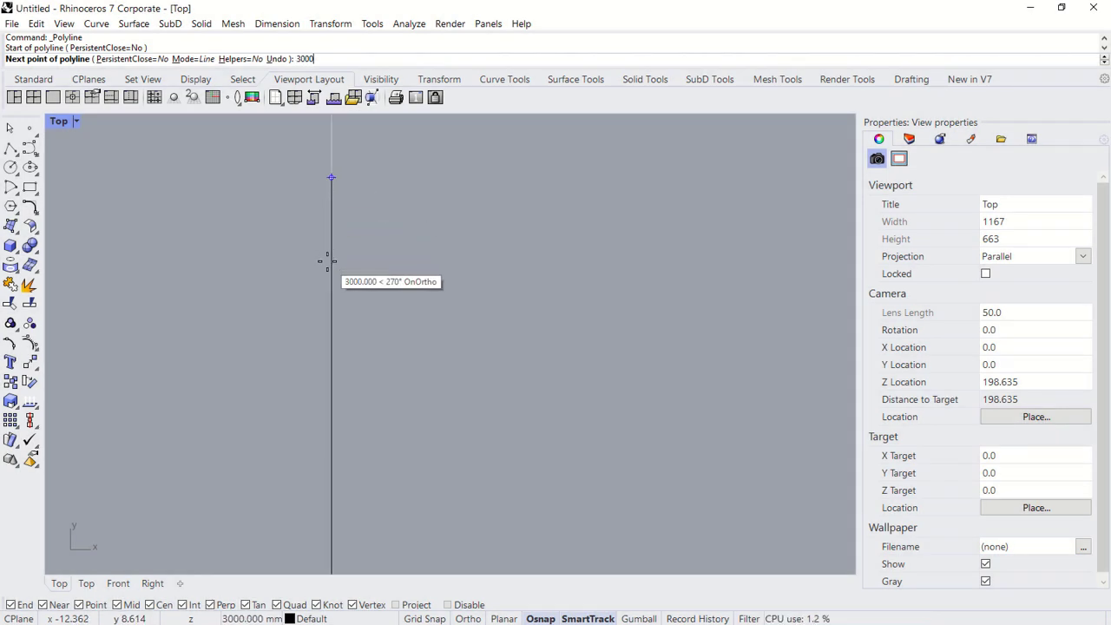
key("Return")
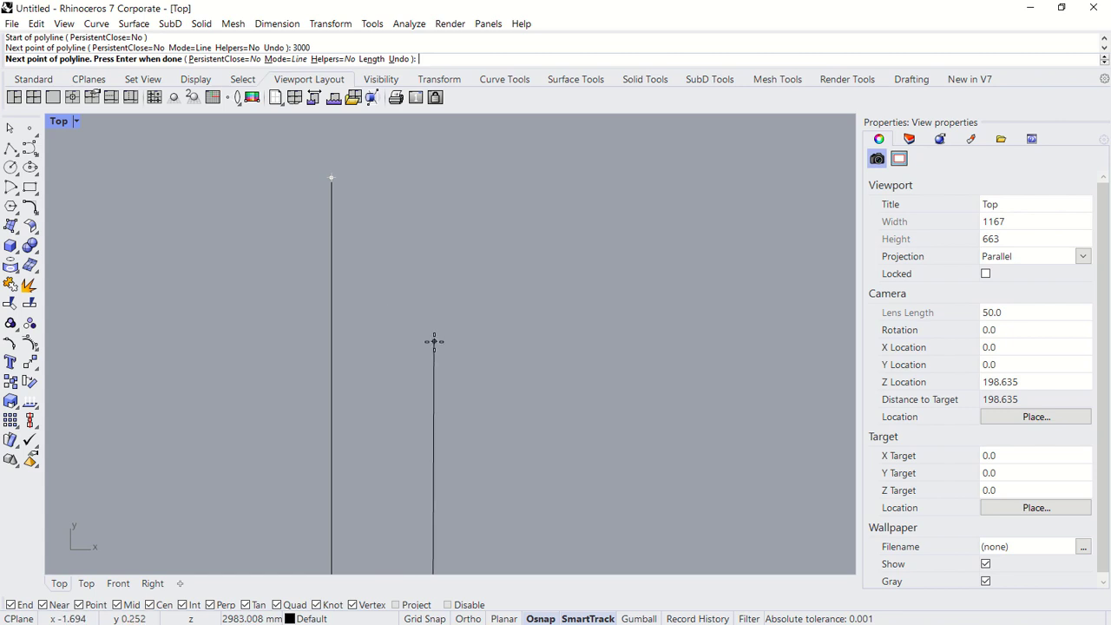
scroll(434, 340, "down", 3)
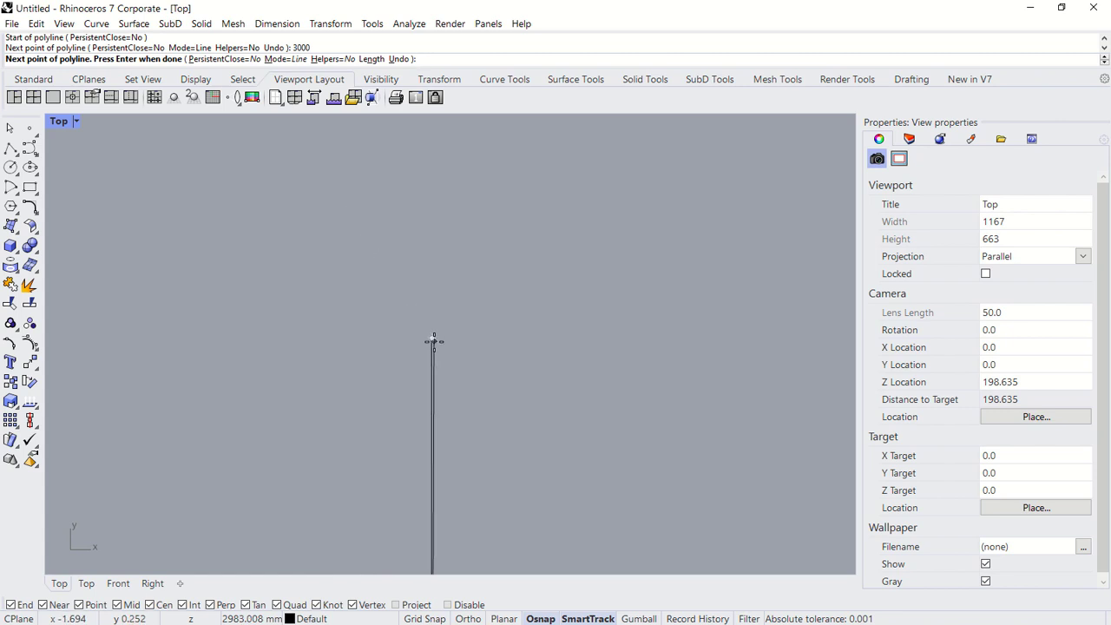
mouse_move(469, 389)
right_mouse_down()
mouse_move(448, 308)
mouse_move(411, 293)
right_mouse_up()
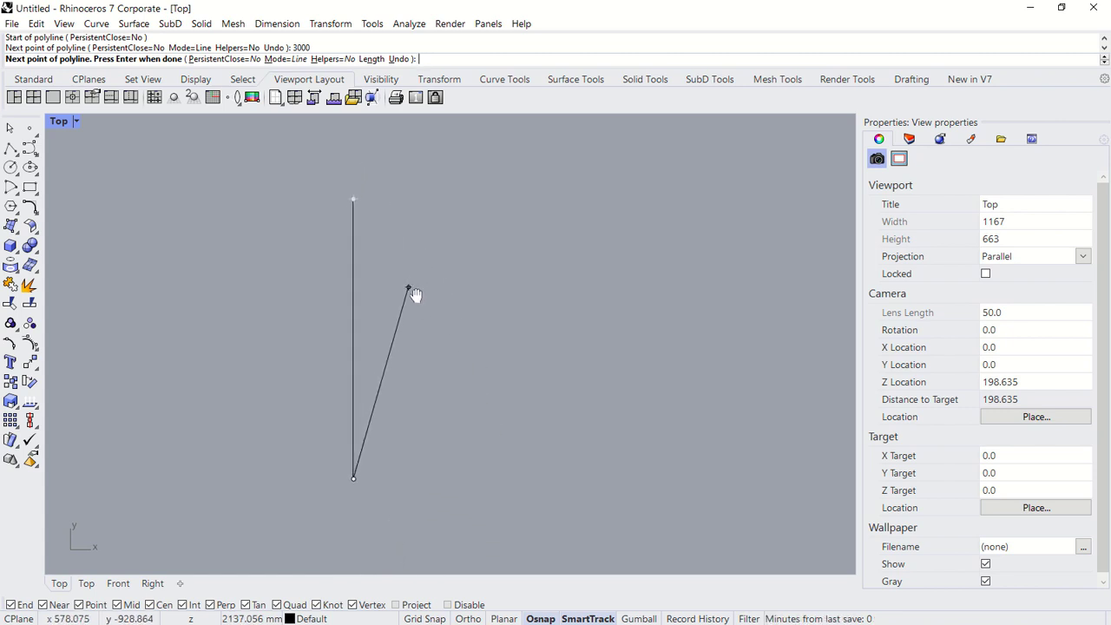
Step: Add the 3000 mm bottom and right sides and close the square at its start point
left_click(353, 478)
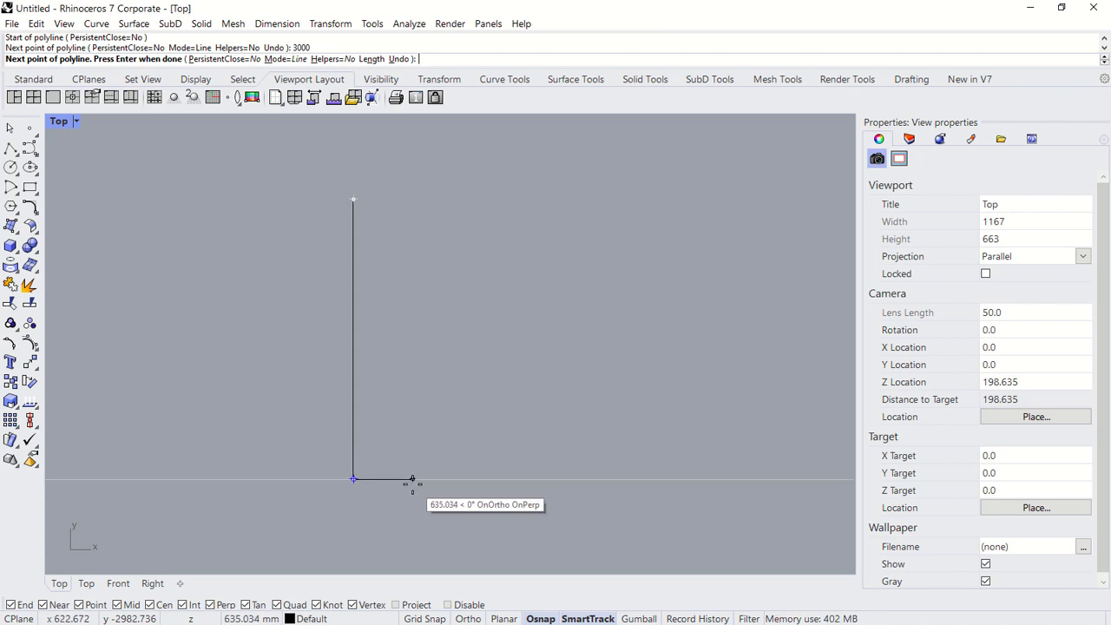
type("3000")
key("Return")
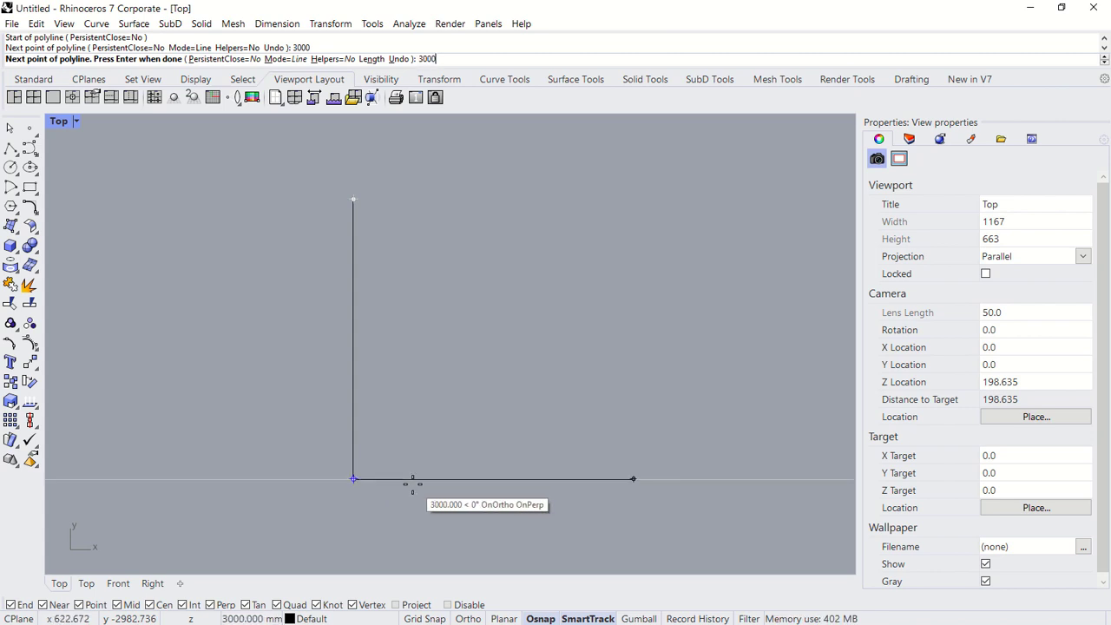
left_click(413, 479)
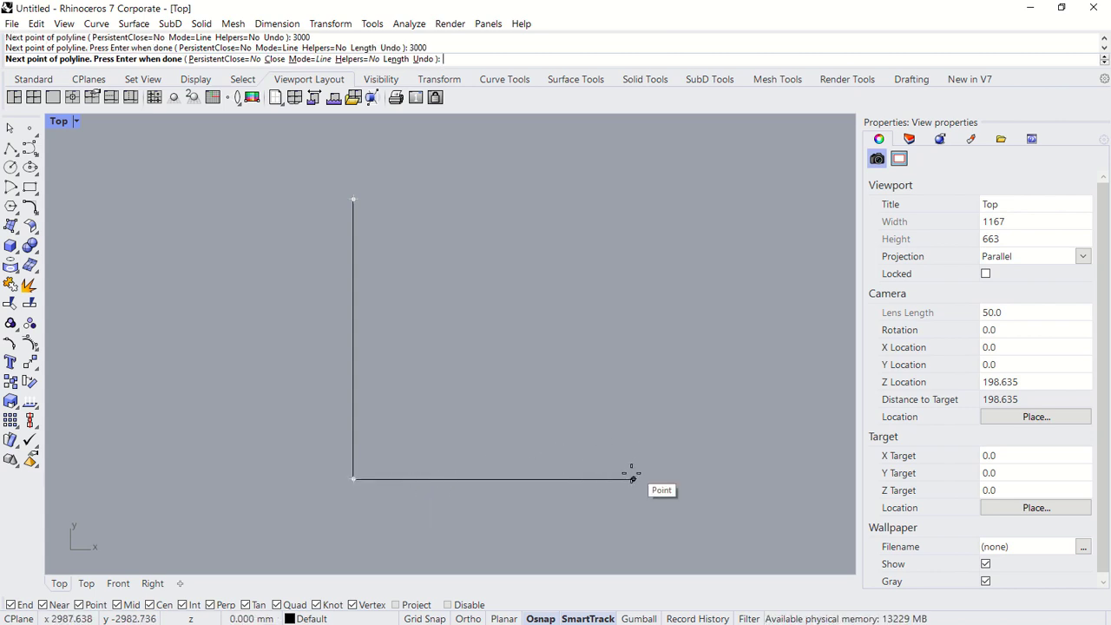
type("3000")
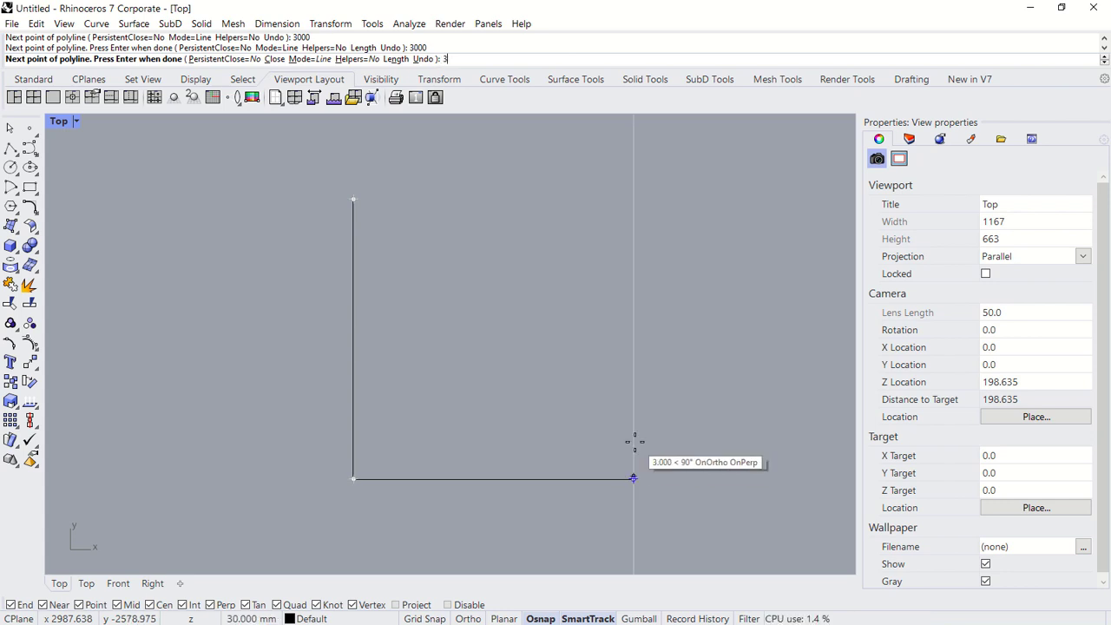
key("Return")
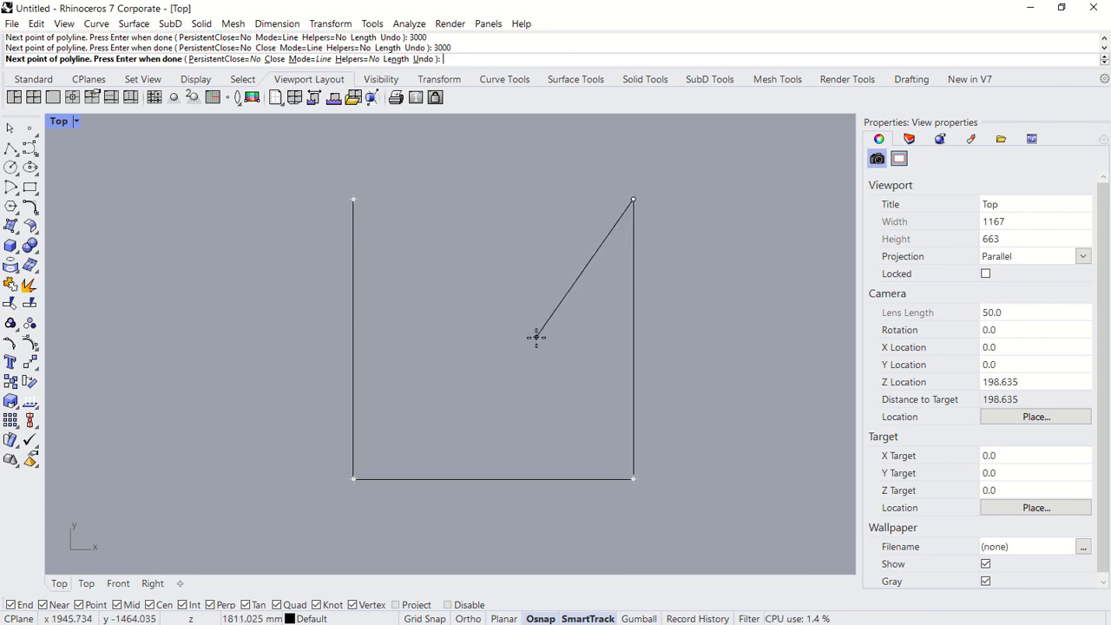
left_click(351, 202)
type("Offset")
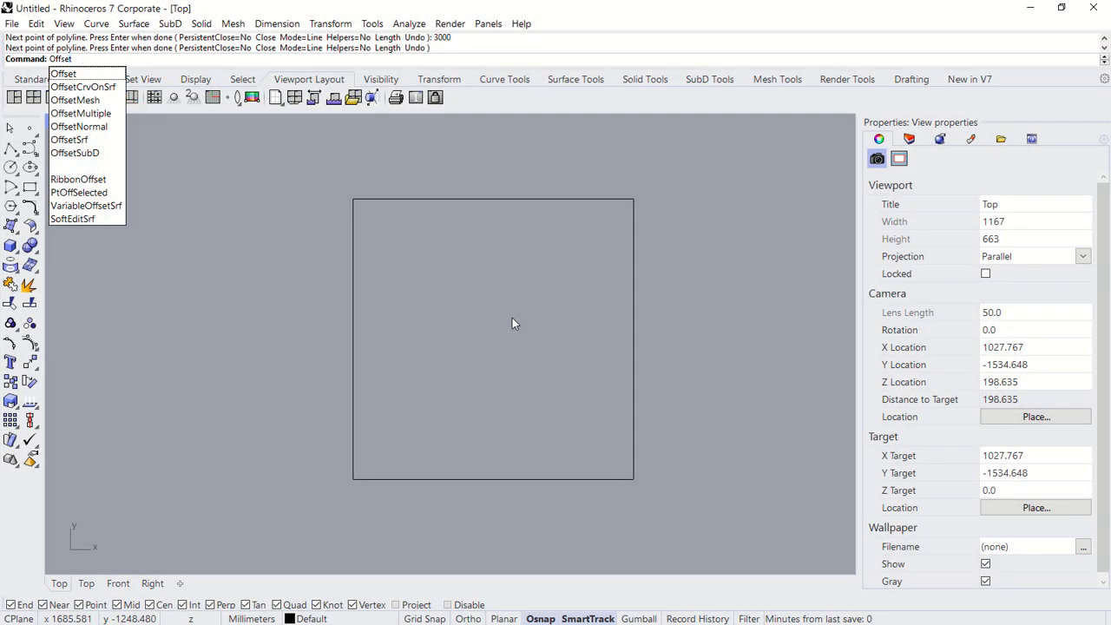
Step: Offset the 3000 mm square 100 mm inward to create the inner wall outline
key("Return")
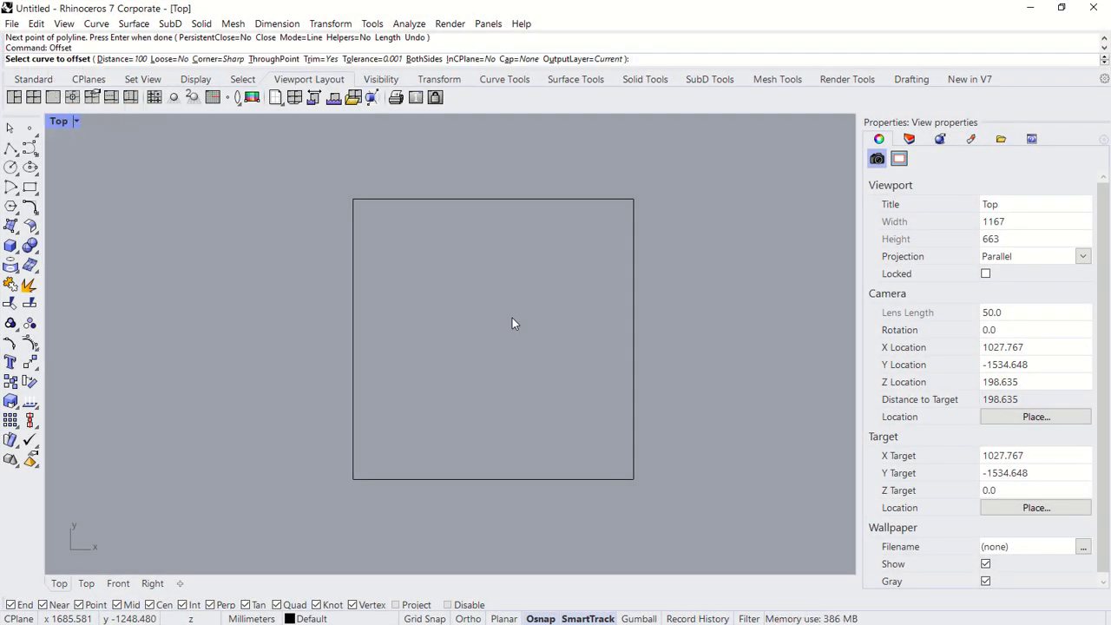
type("D")
key("Return")
type("100")
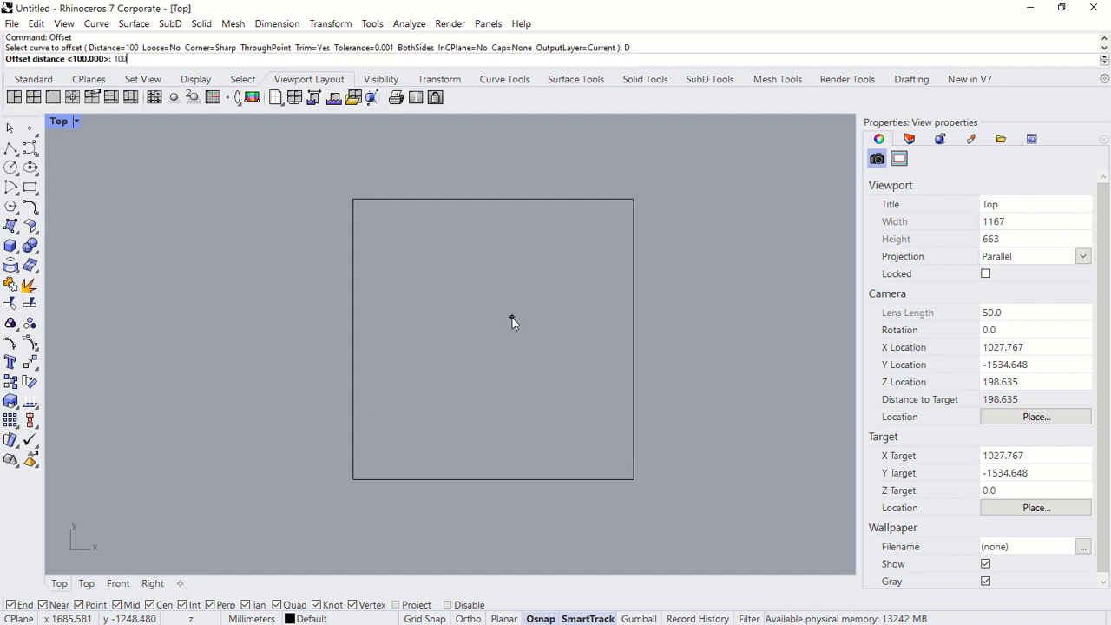
key("Return")
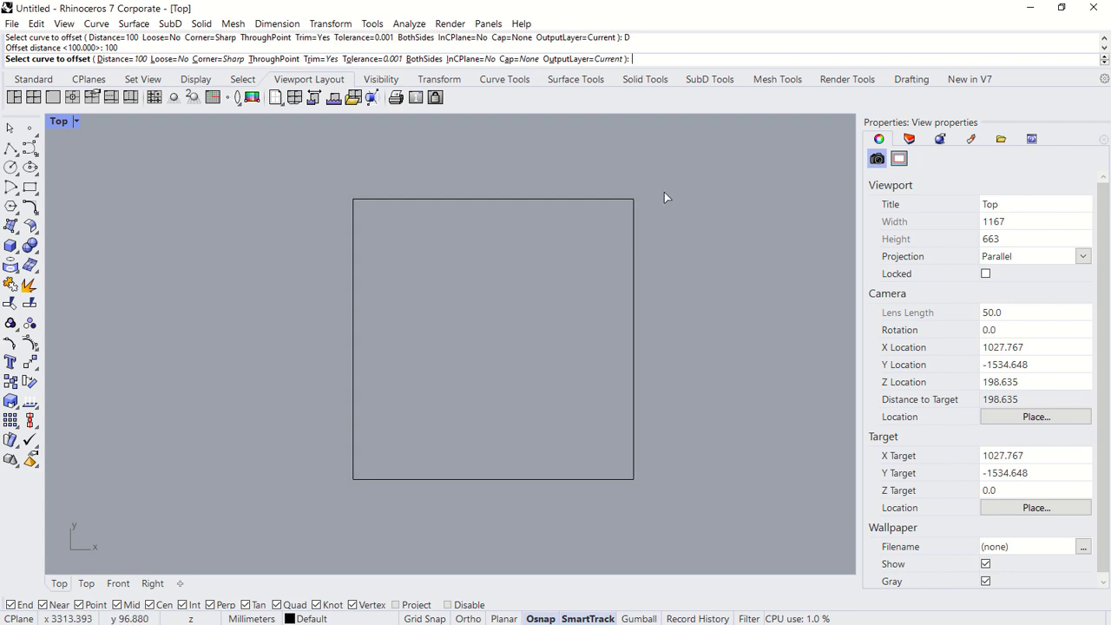
left_click(663, 190)
left_click_drag(662, 191, 323, 512)
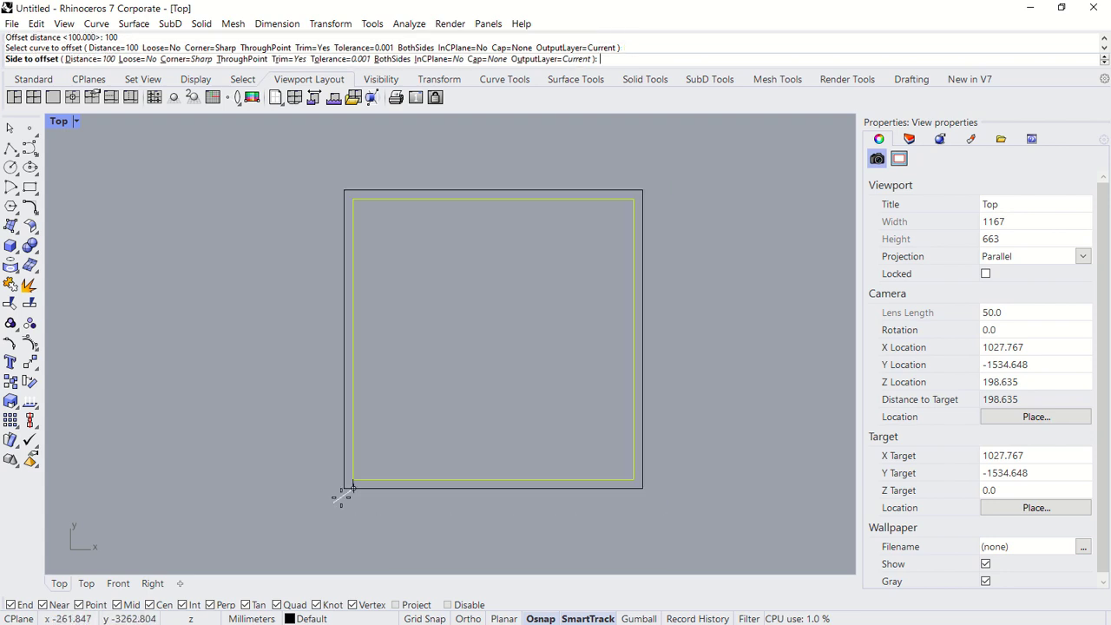
left_click(507, 280)
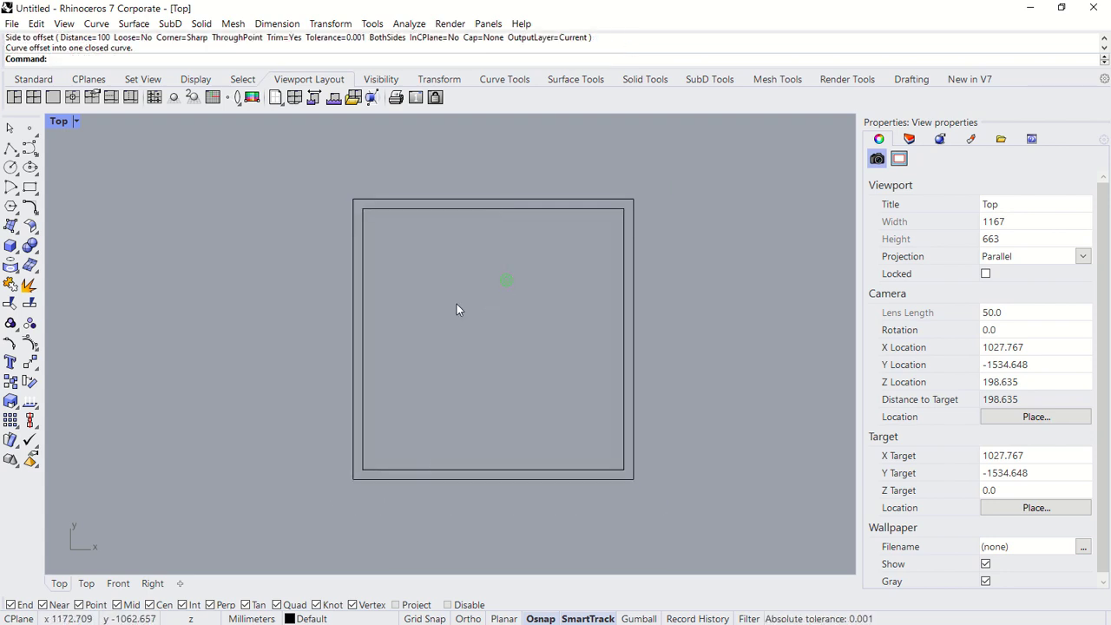
scroll(443, 333, "up", 1)
scroll(444, 332, "up", 1)
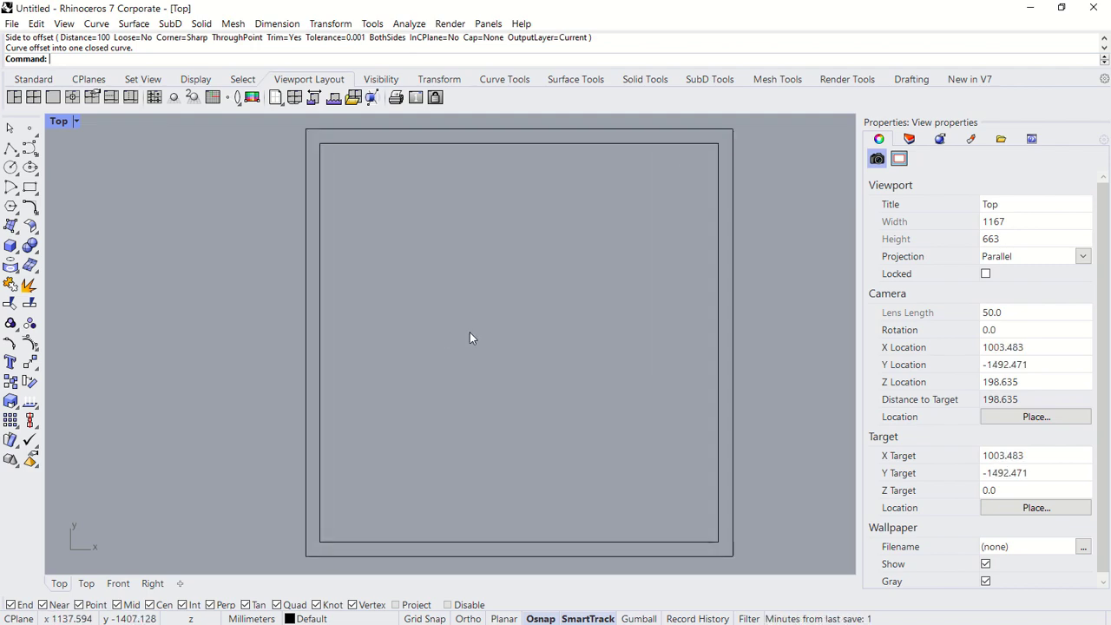
key("Up")
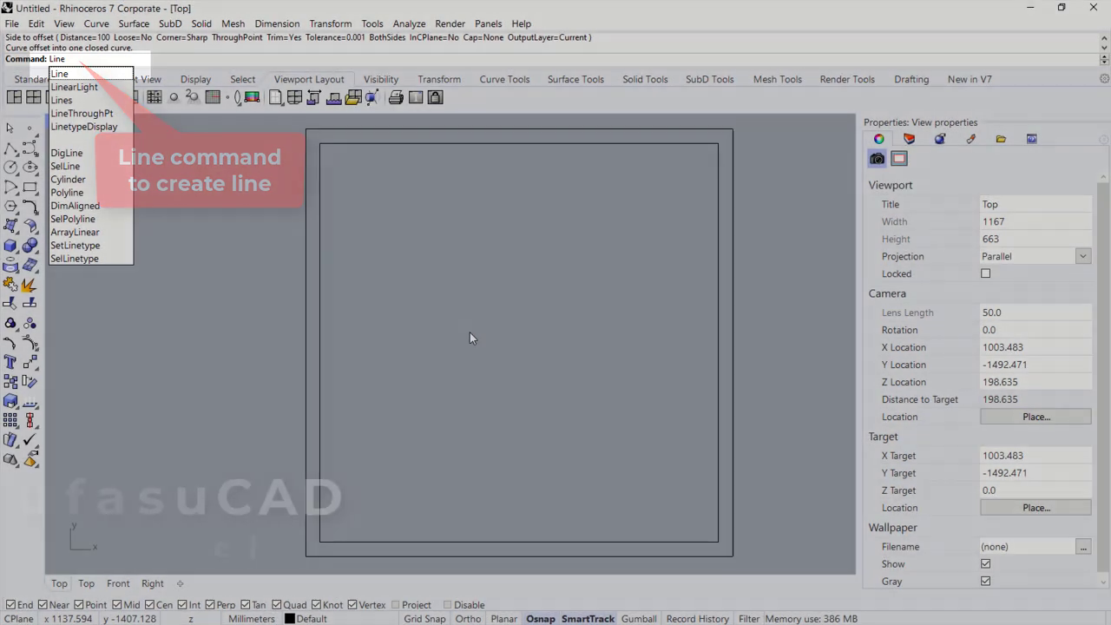
Step: Draw a 900 mm vertical line inside the room
key("Return")
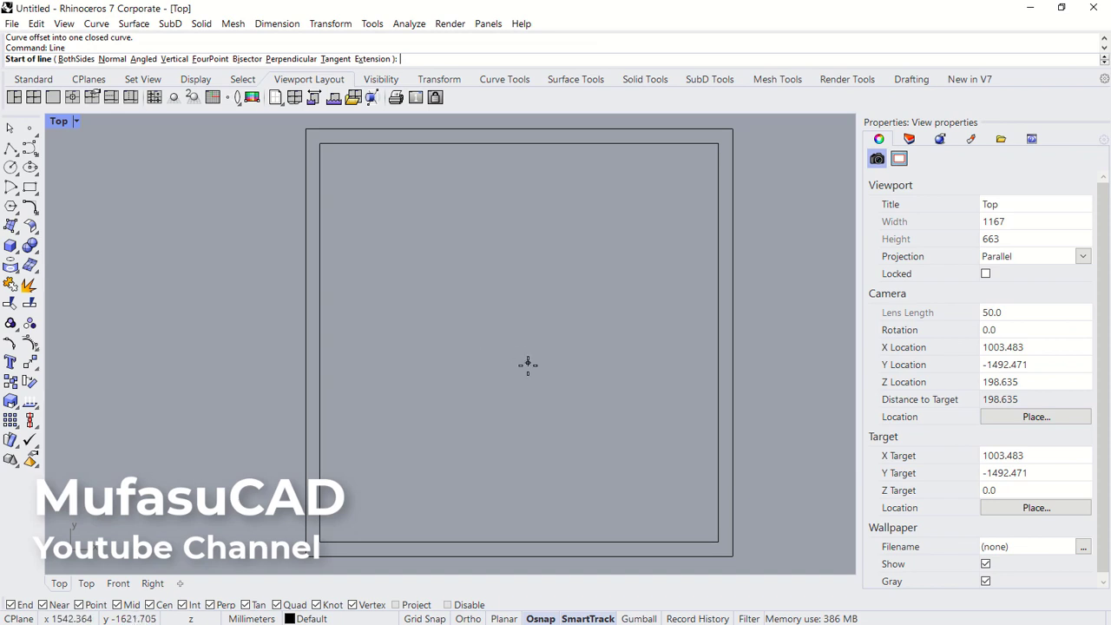
left_click(526, 373)
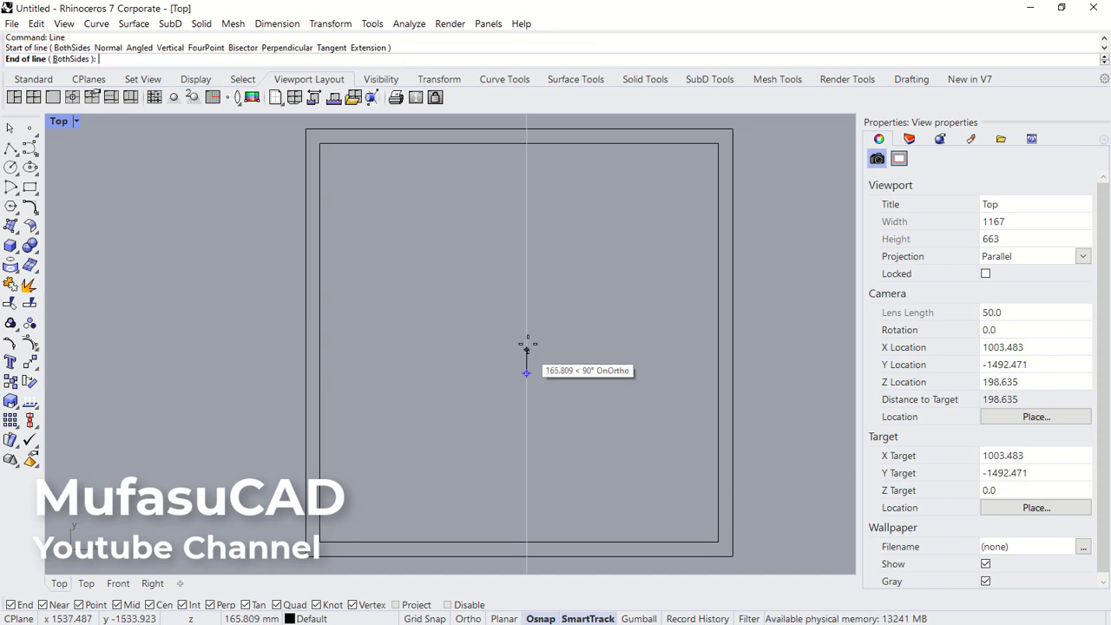
type("900")
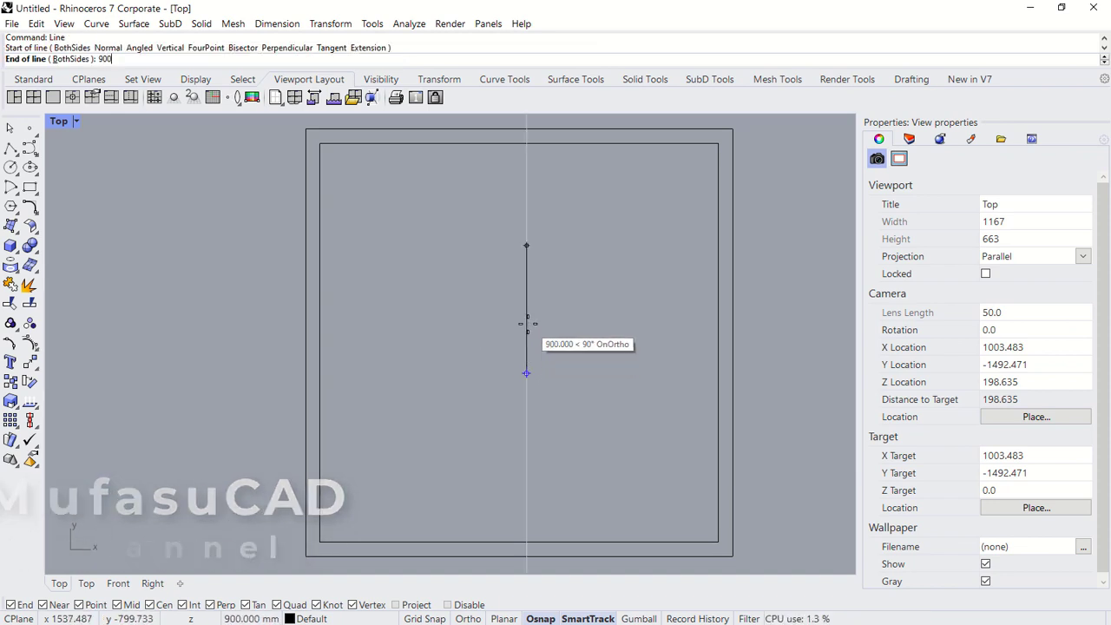
key("Return")
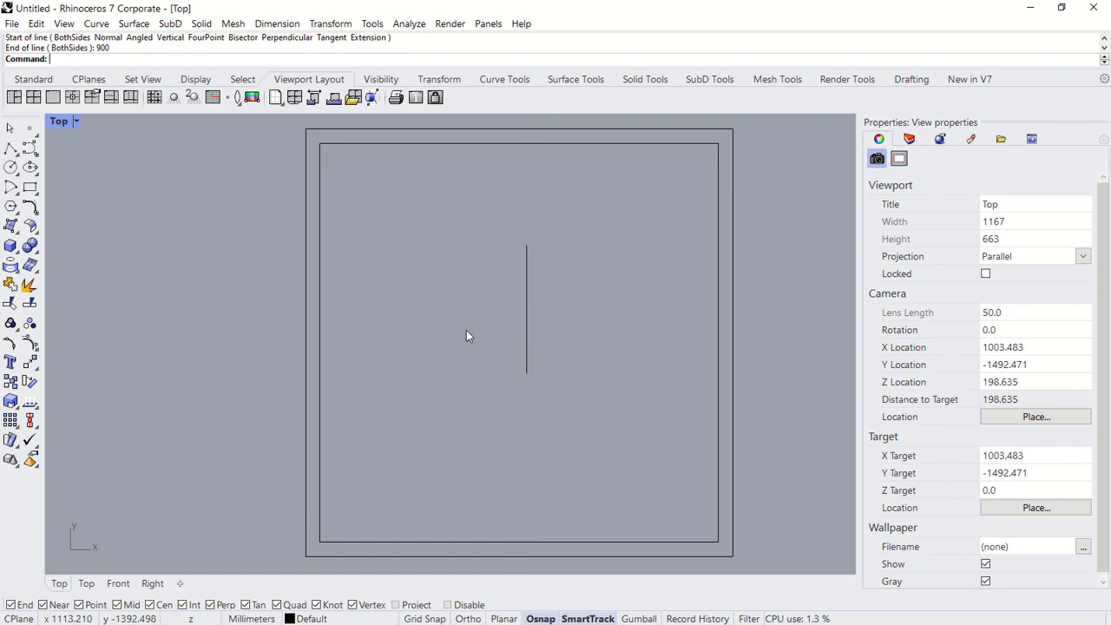
Step: Draw a quarter arc centred at the line's lower end, from its top end to the left
type("Arc")
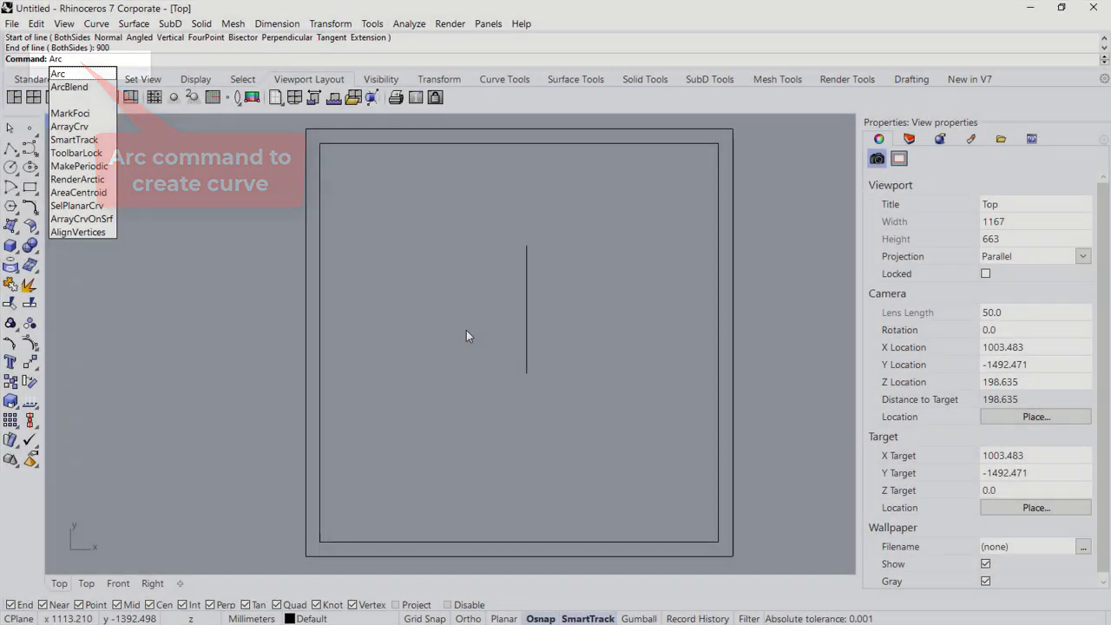
key("Return")
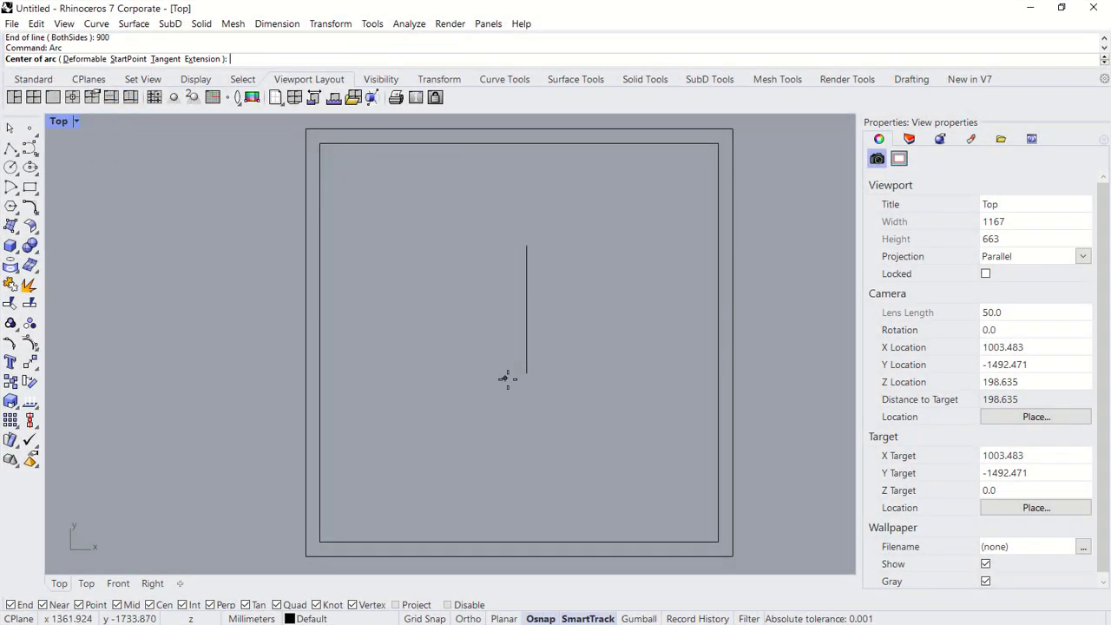
left_click(526, 373)
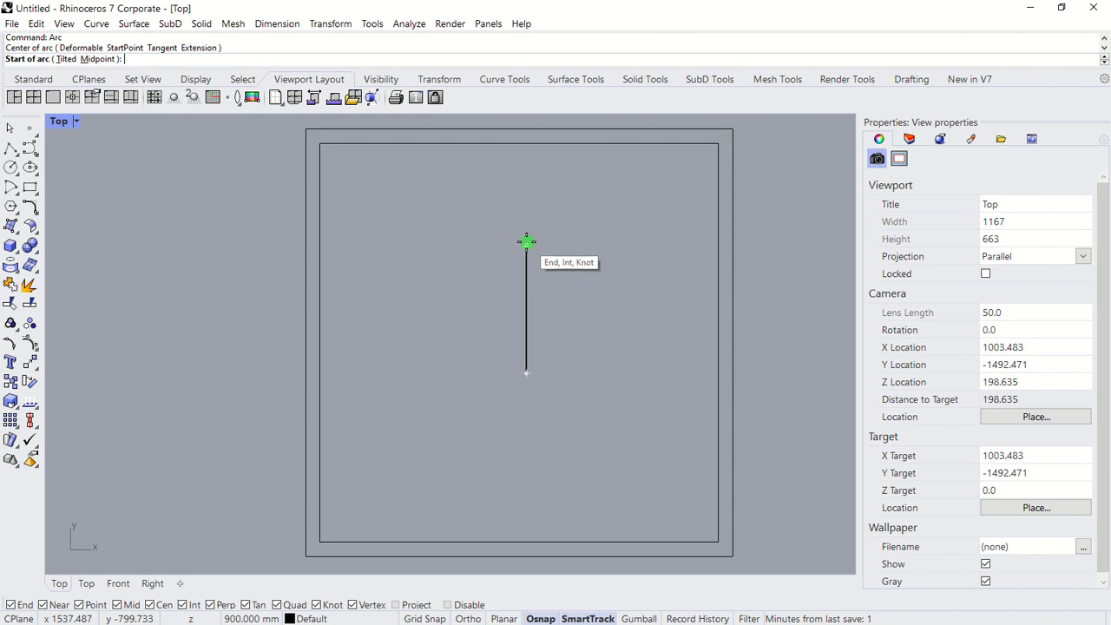
left_click(526, 245)
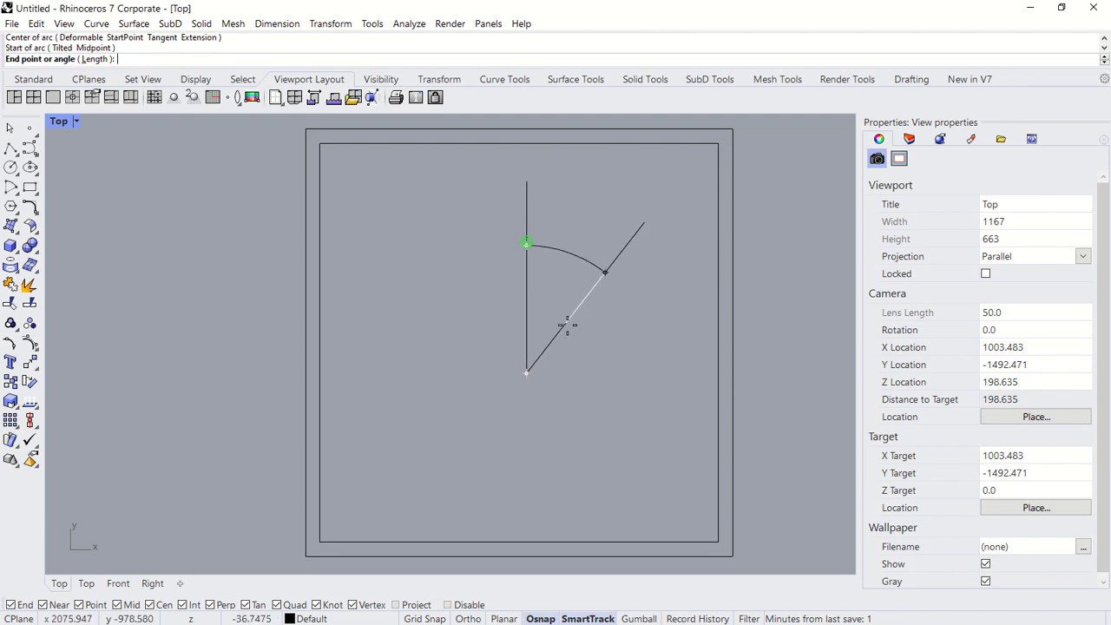
left_click(460, 373)
scroll(499, 326, "up", 3)
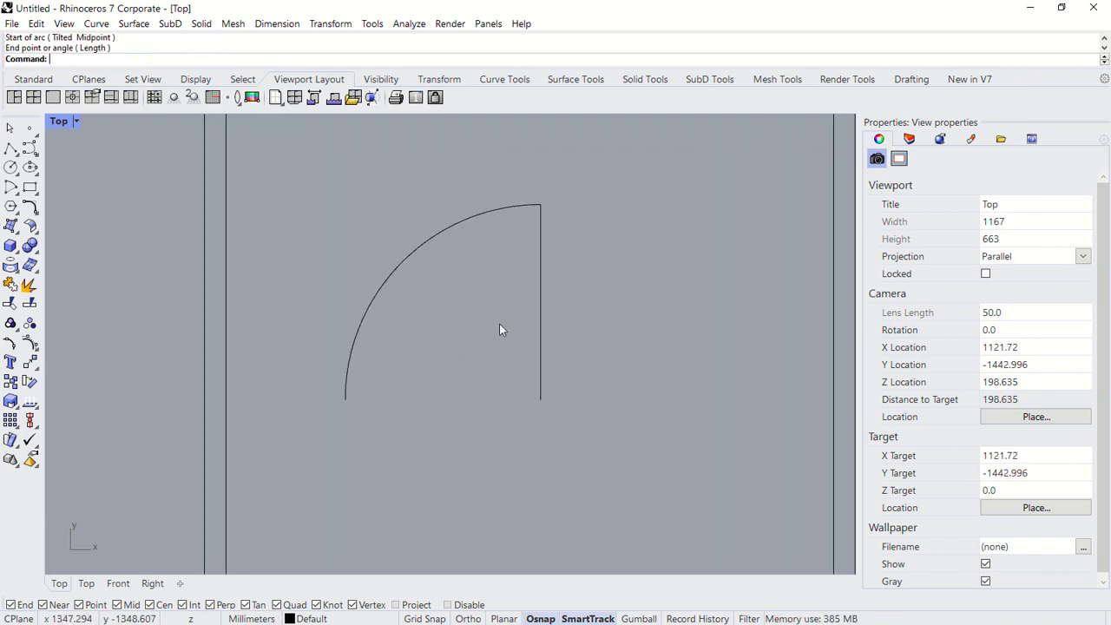
scroll(484, 334, "up", 2)
type("Copy")
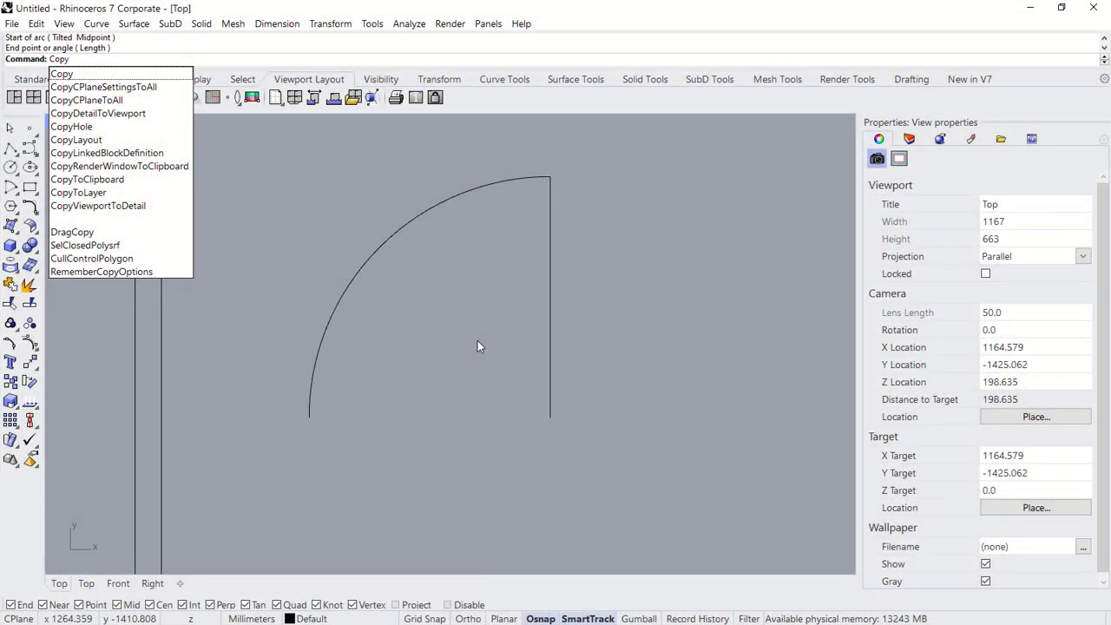
Step: Copy the vertical door line 30 mm to the left
key("Return")
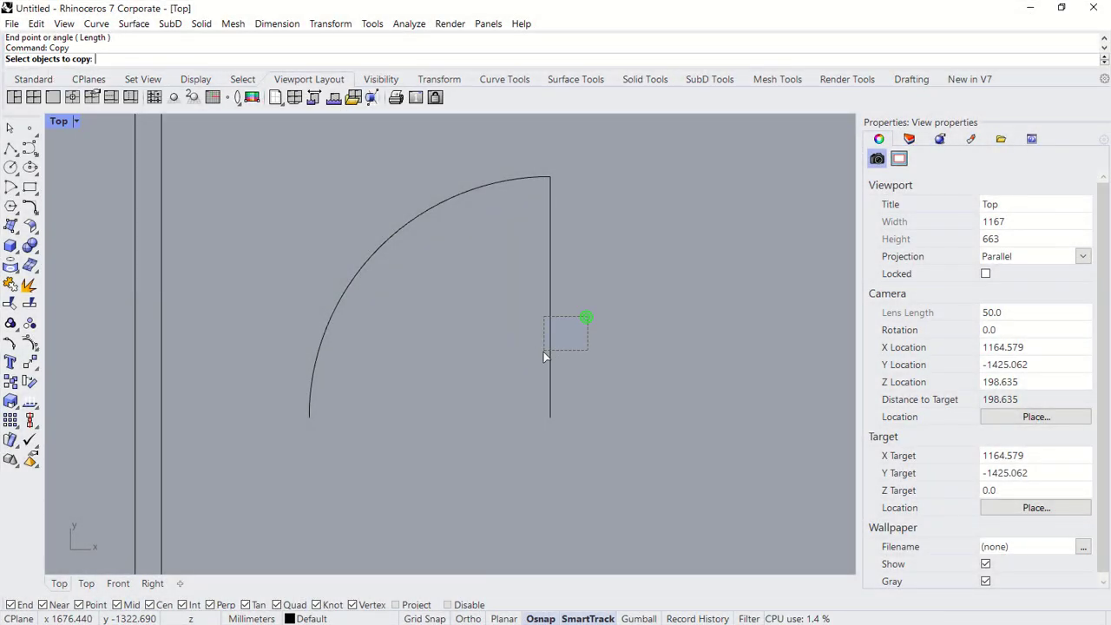
left_click_drag(545, 357, 545, 357)
key("Return")
left_click(625, 354)
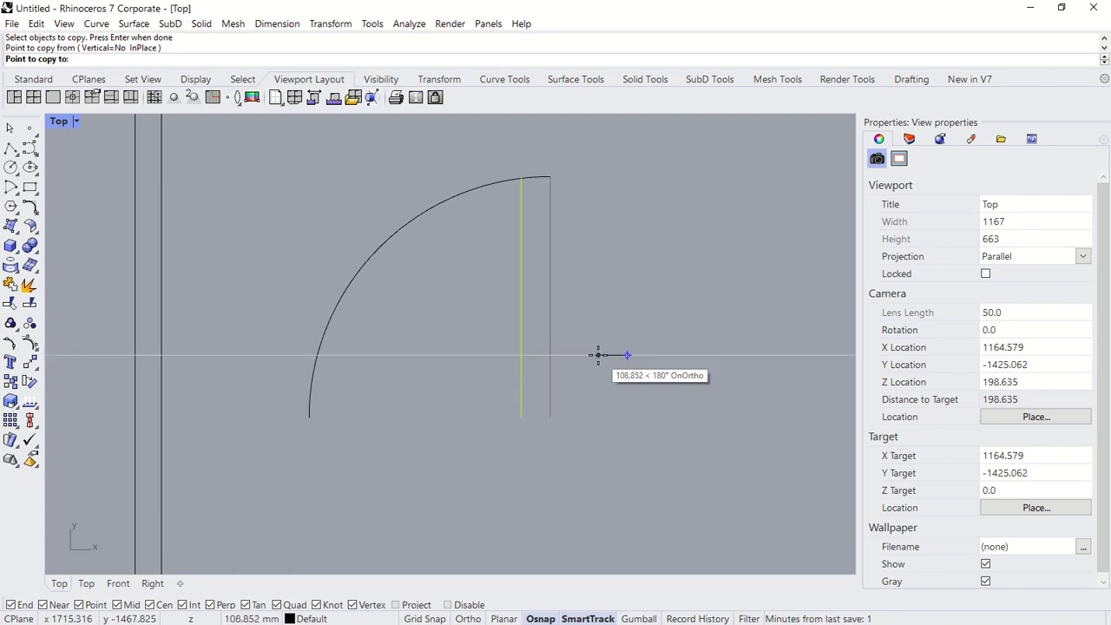
type("30")
key("Return")
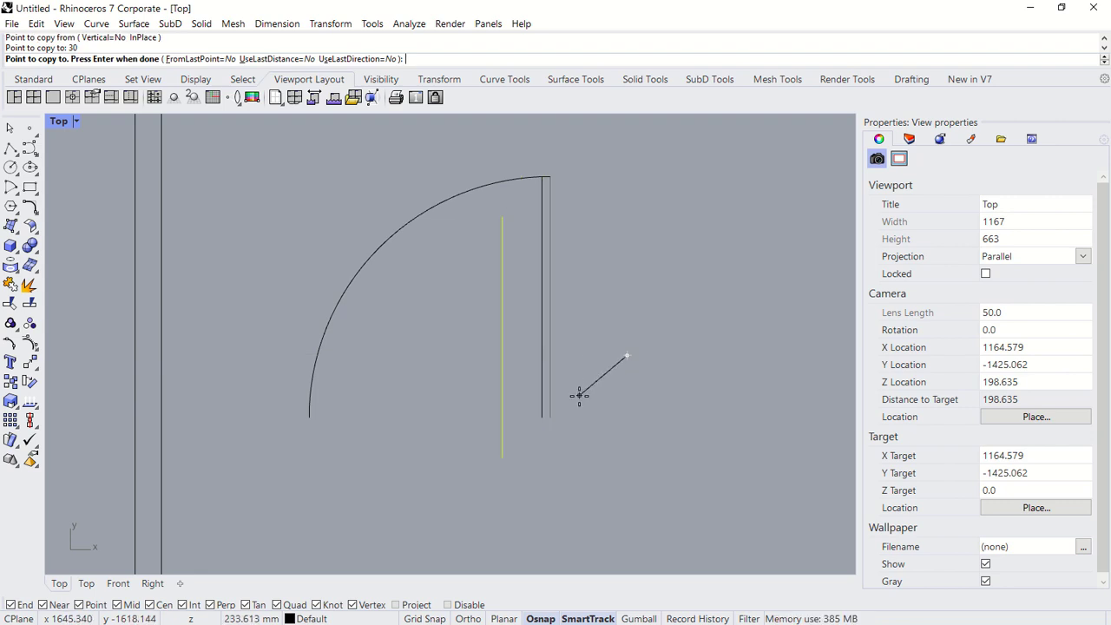
key("Return")
type("Line")
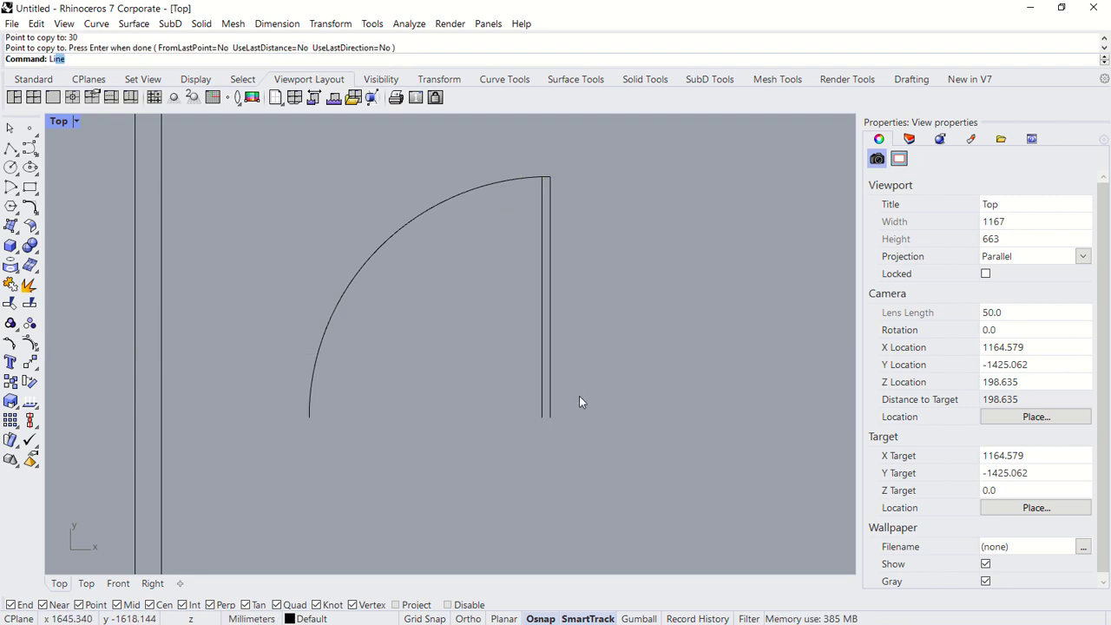
Step: Join the bottom ends of the two door lines with a short line
key("Return")
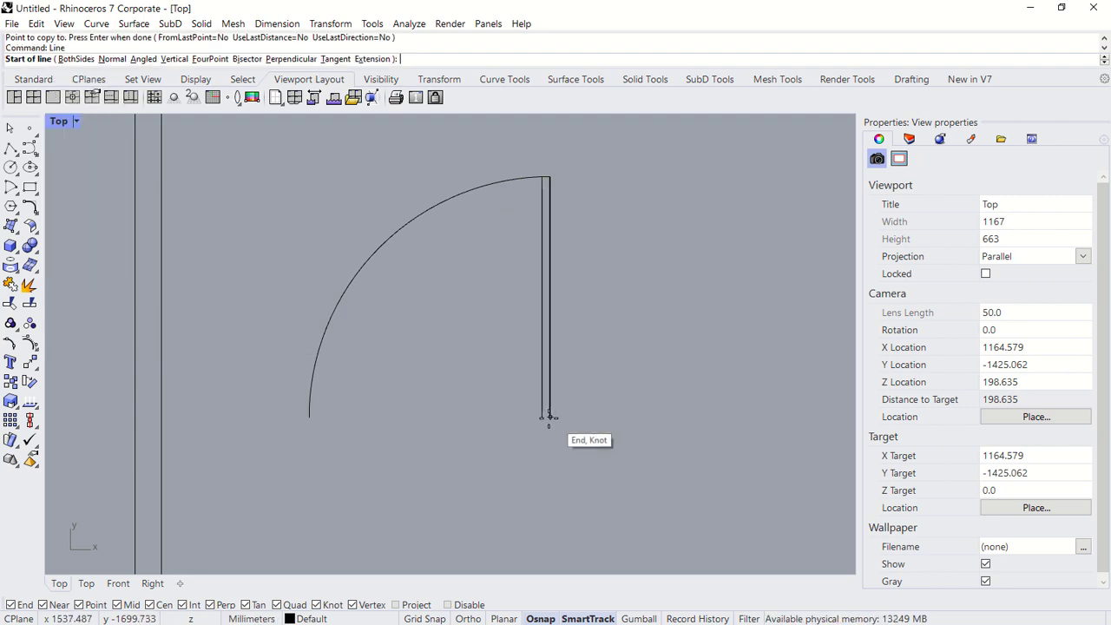
left_click(549, 417)
left_click(542, 416)
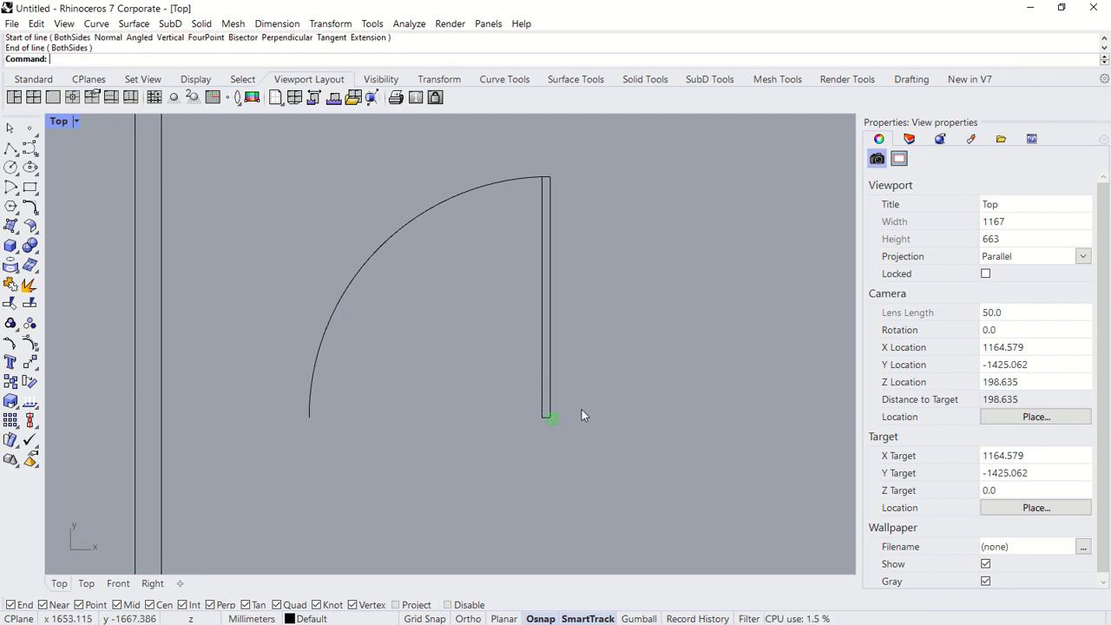
Step: Draw a closed 30 × 100 mm jamb rectangle below the door panel's bottom corner
type("Pli")
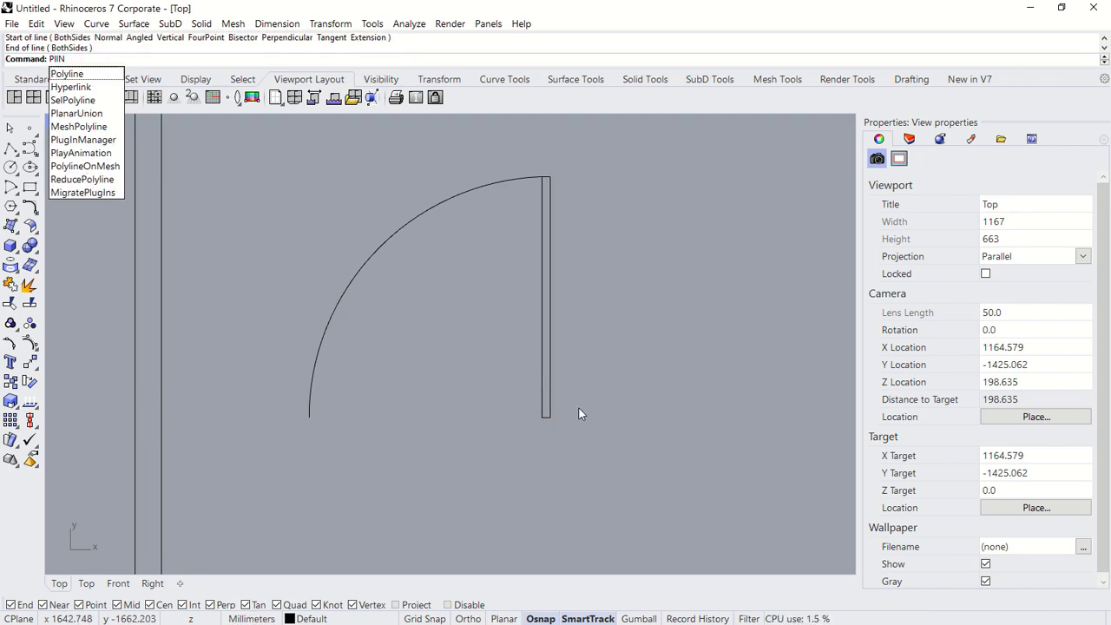
type("ne")
key("Return")
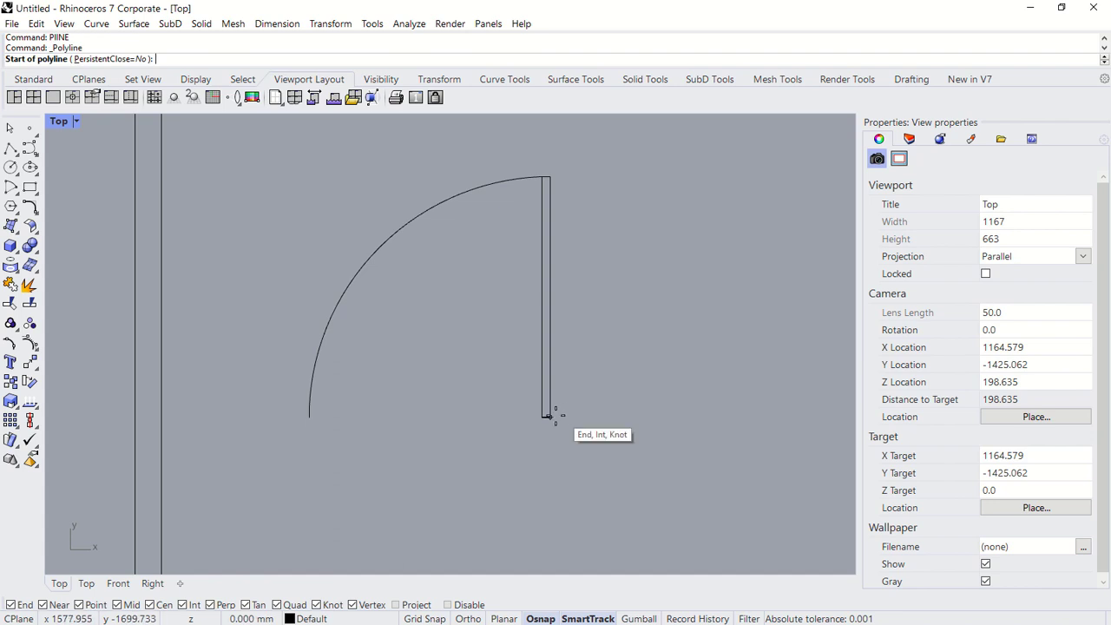
left_click(548, 417)
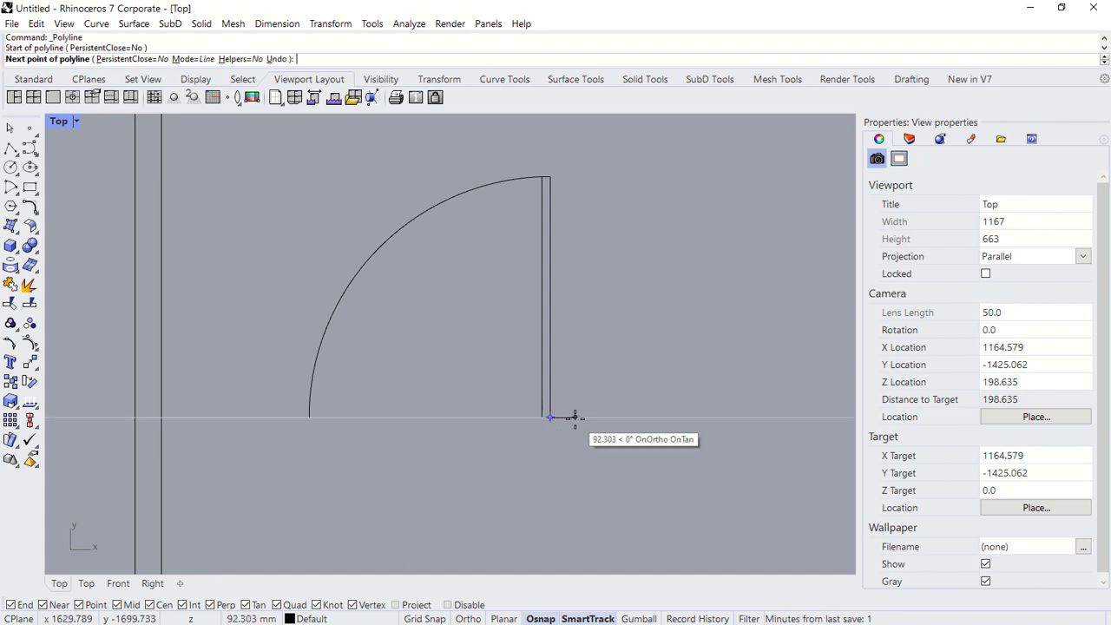
type("30")
key("Return")
left_click(573, 418)
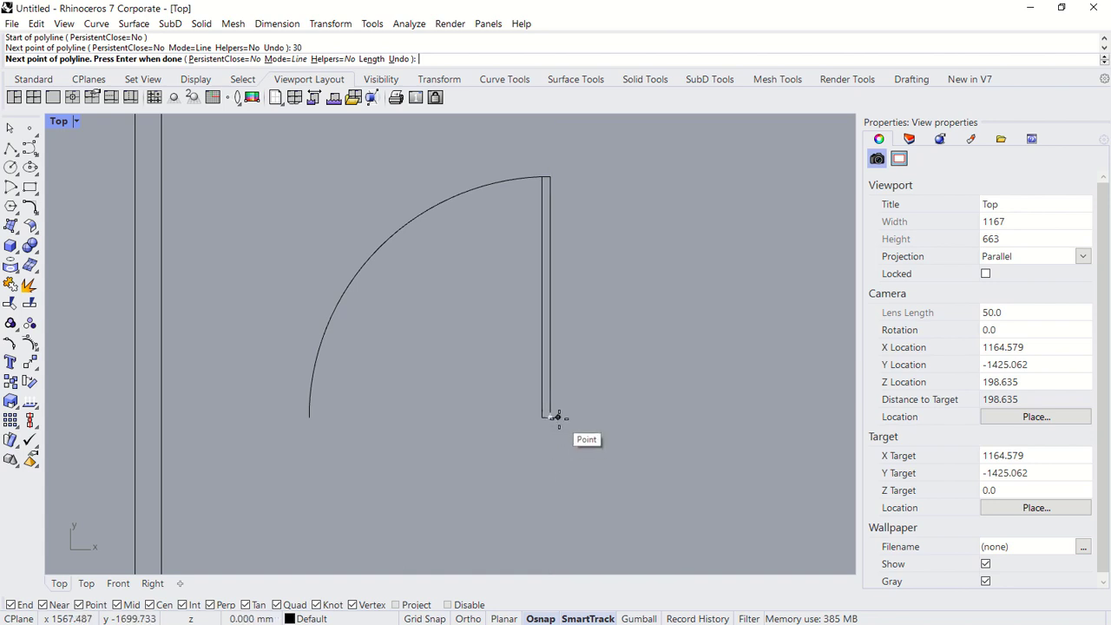
type("1")
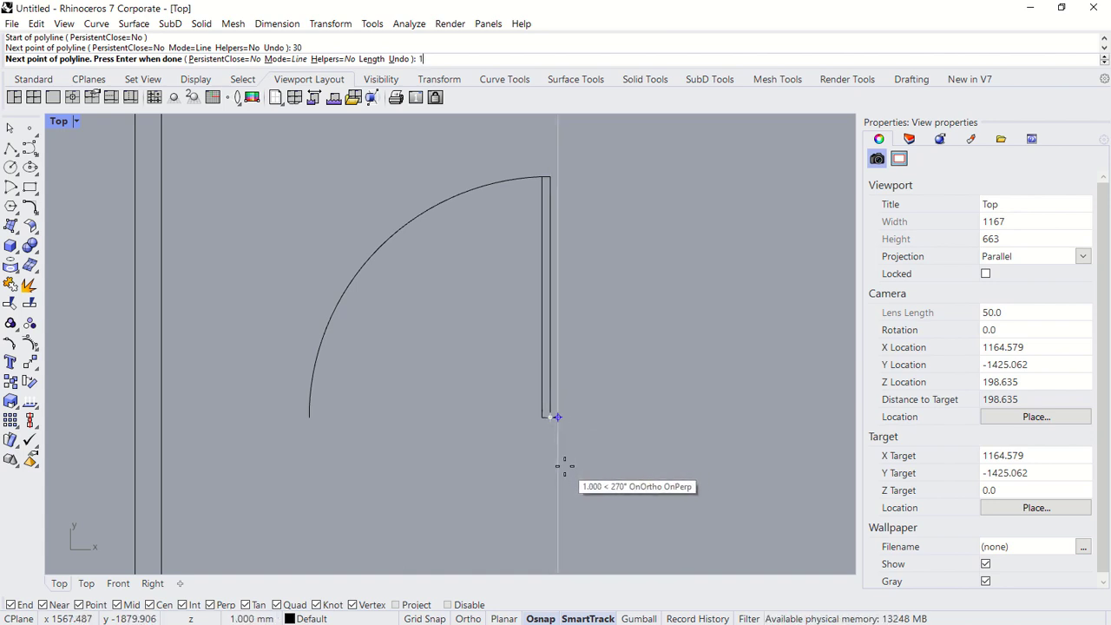
type("00")
key("Return")
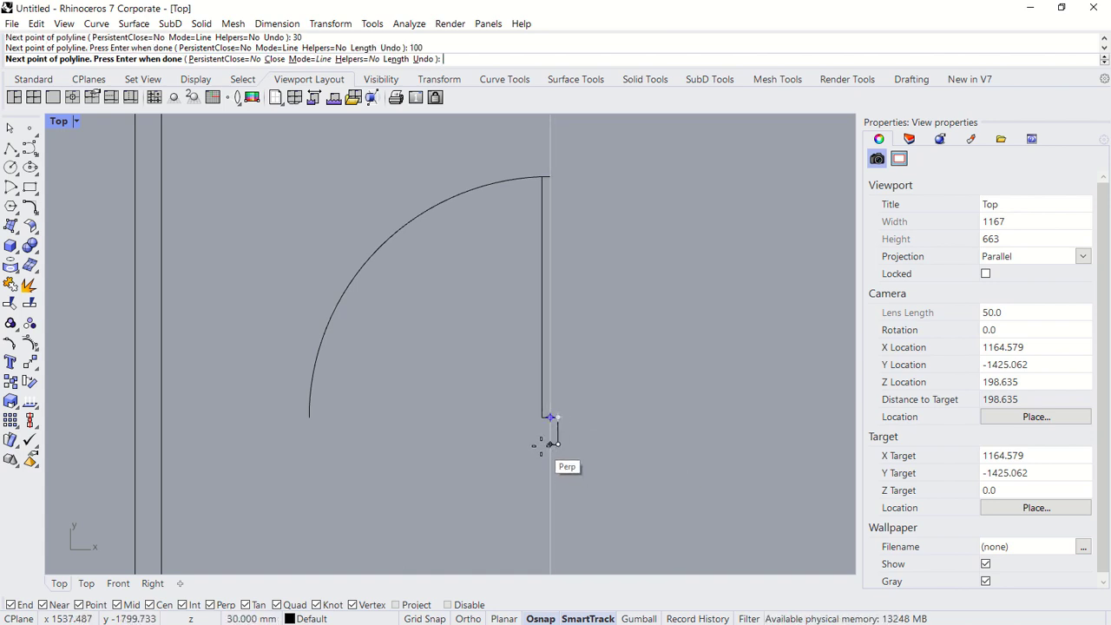
left_click(541, 445)
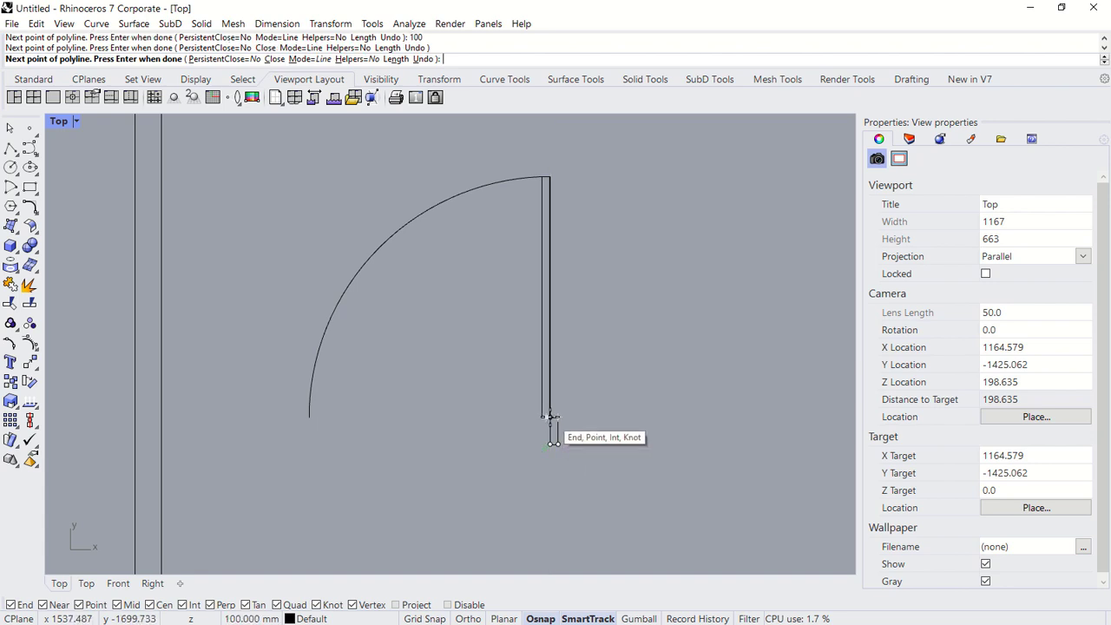
left_click(553, 442)
type("Co")
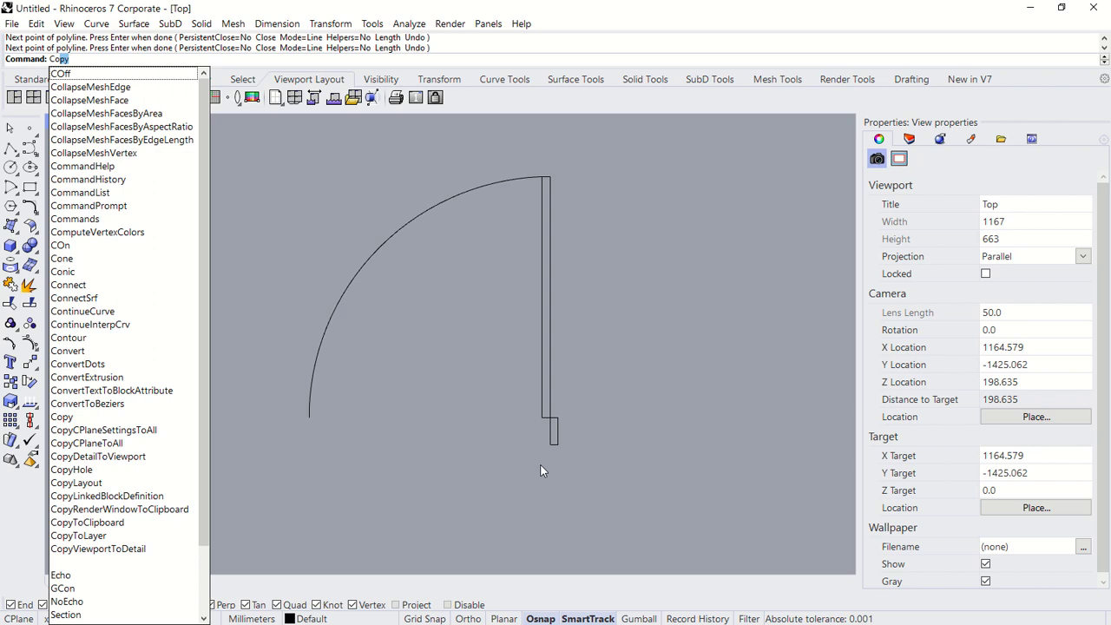
Step: Copy the jamb rectangle to the arc's lower end
type("py")
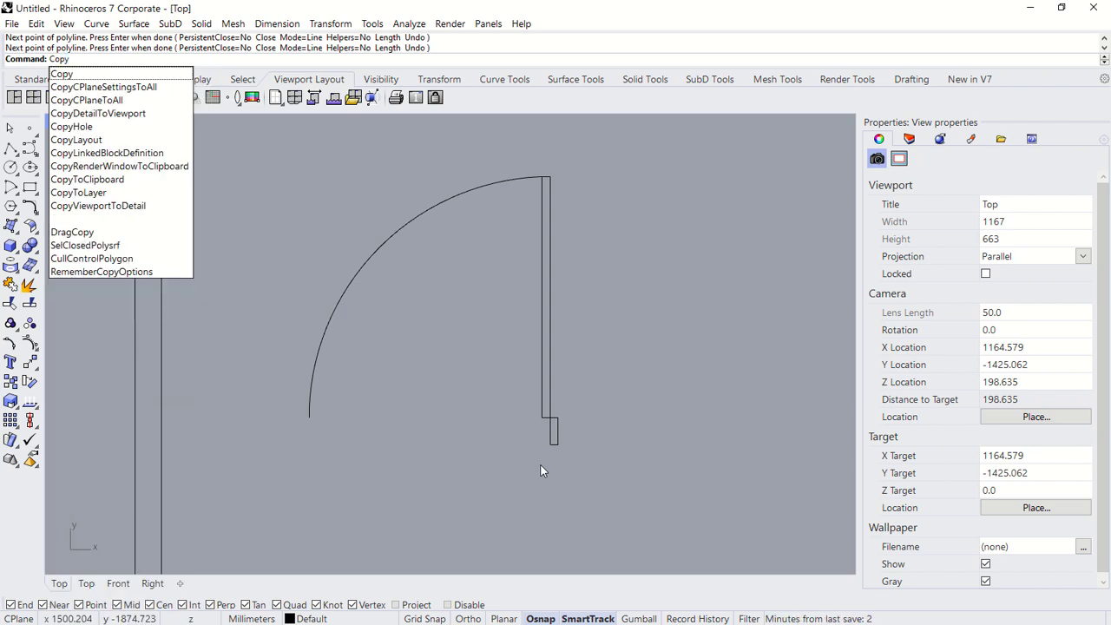
key("Return")
left_click(551, 439)
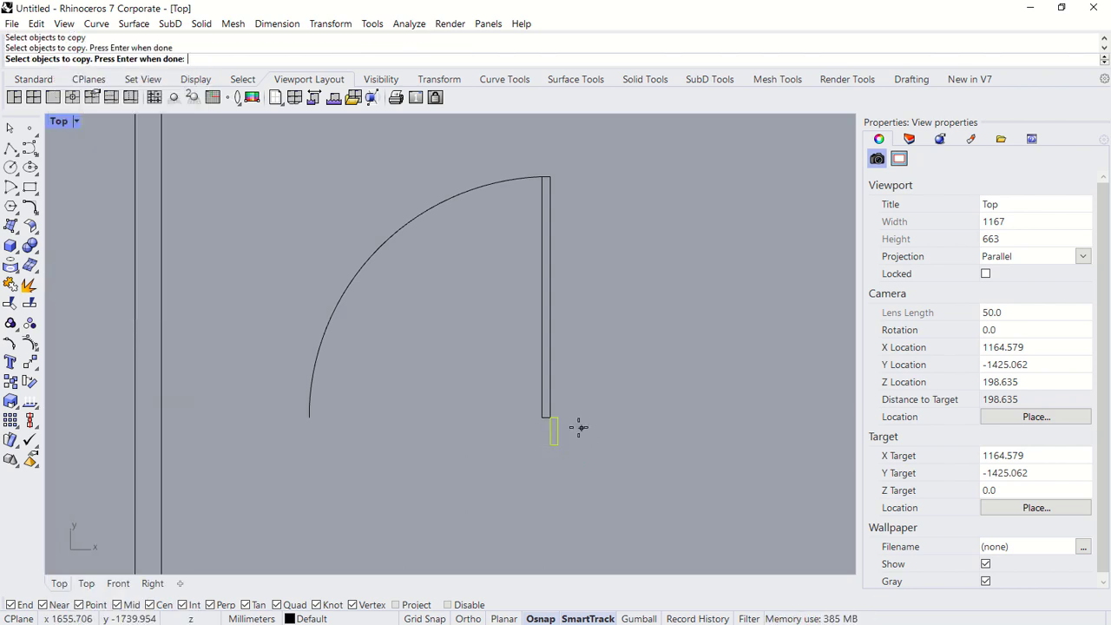
key("Return")
left_click(558, 418)
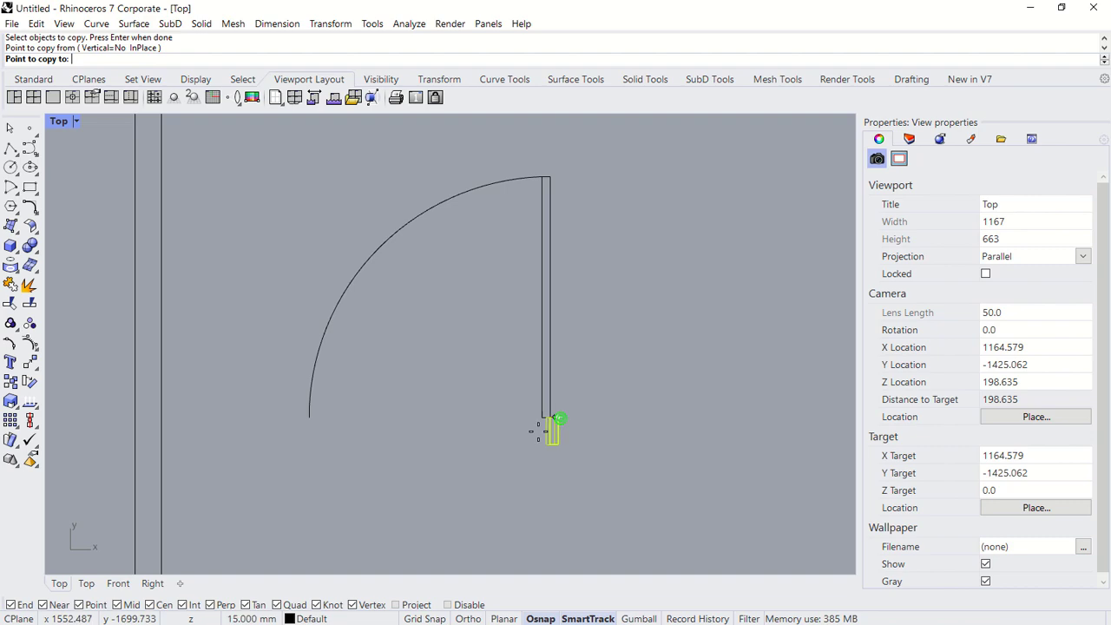
left_click(309, 417)
type("g")
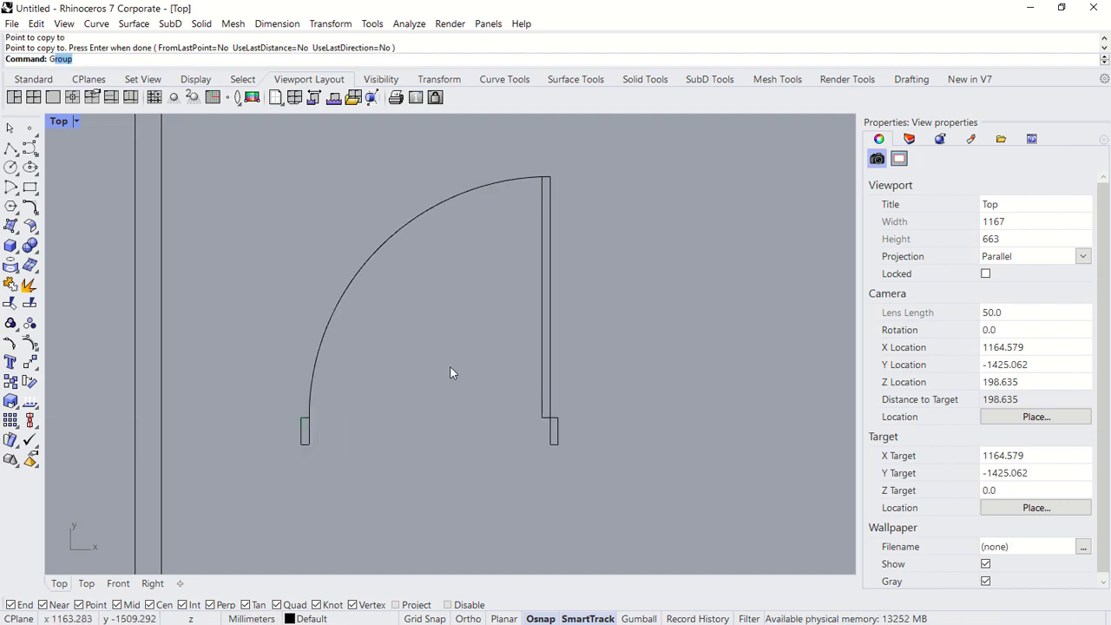
type("roup")
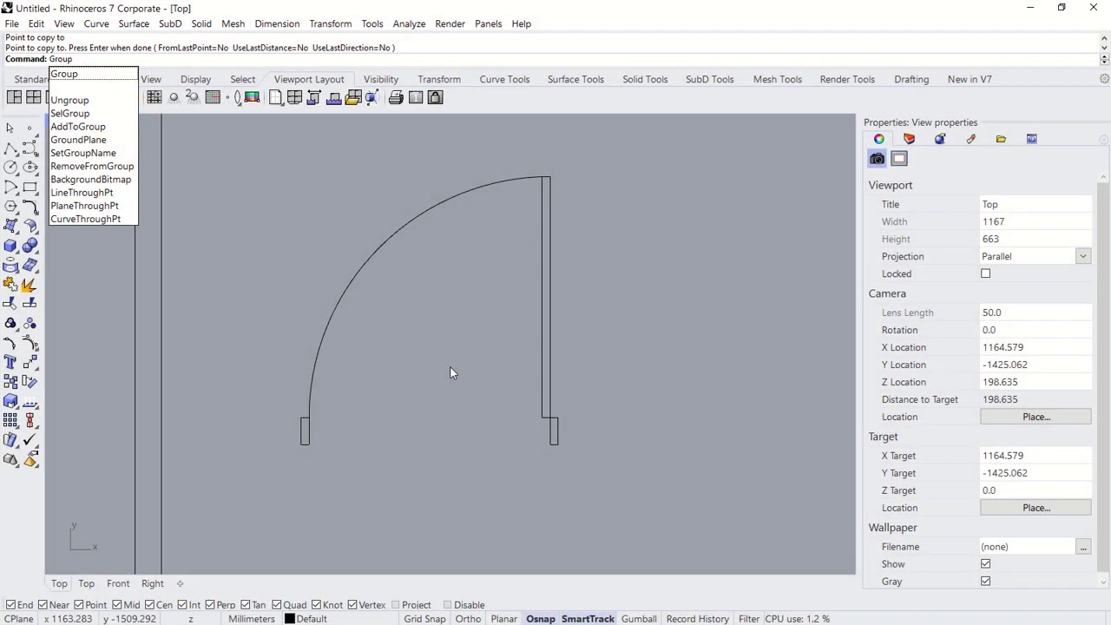
Step: Group all the door parts together
key("Return")
left_click_drag(599, 160, 345, 458)
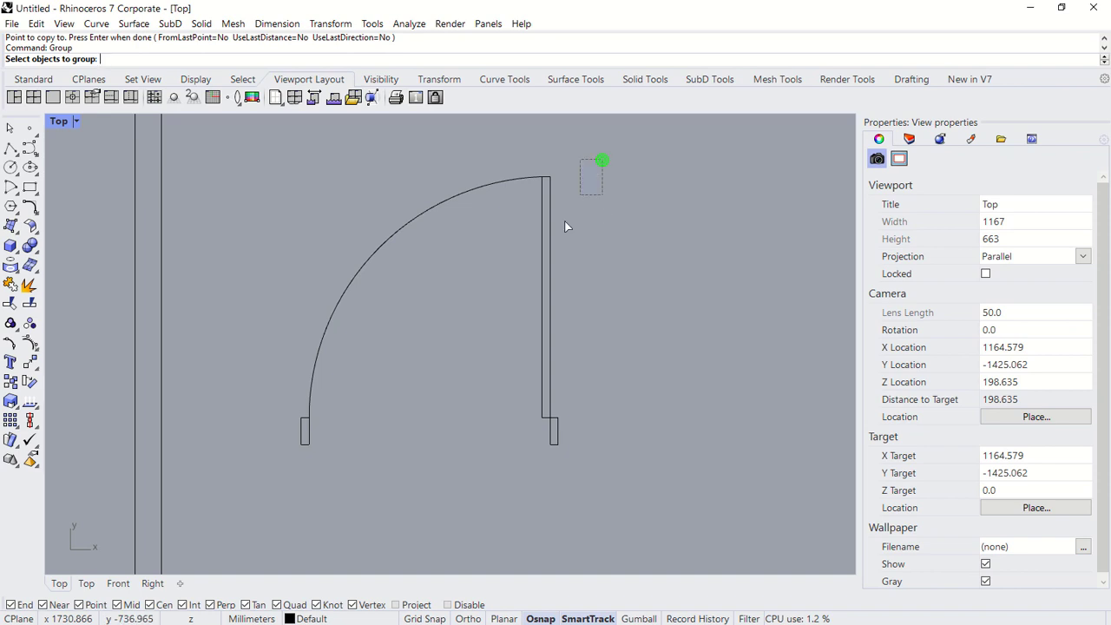
key("Return")
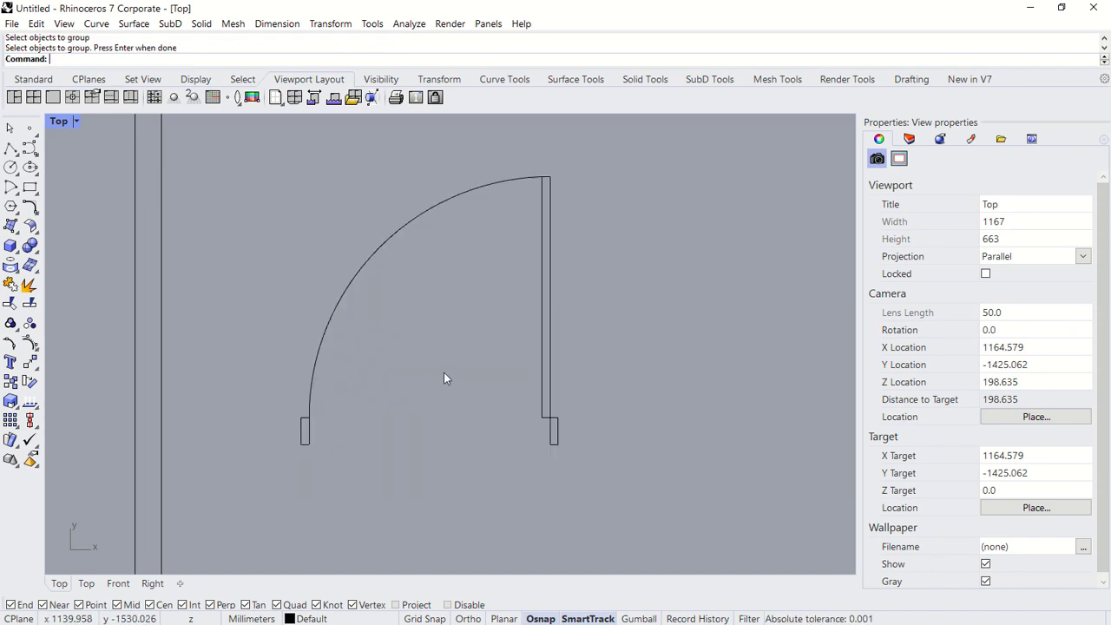
scroll(444, 372, "down", 4)
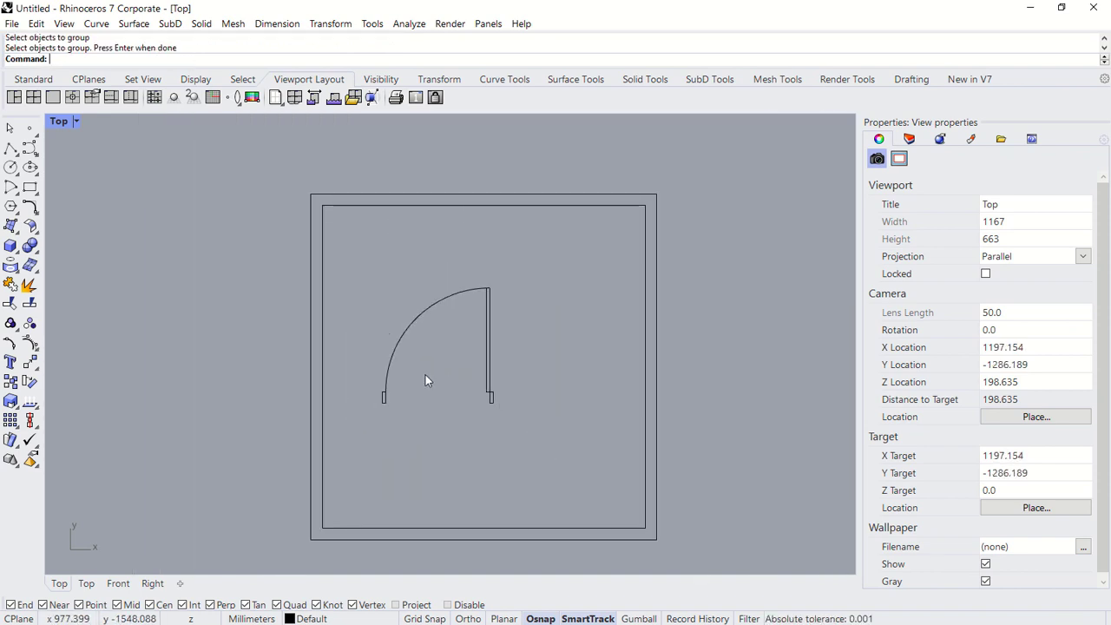
Step: Rotate the door 90° about its lower end
type("Rotate")
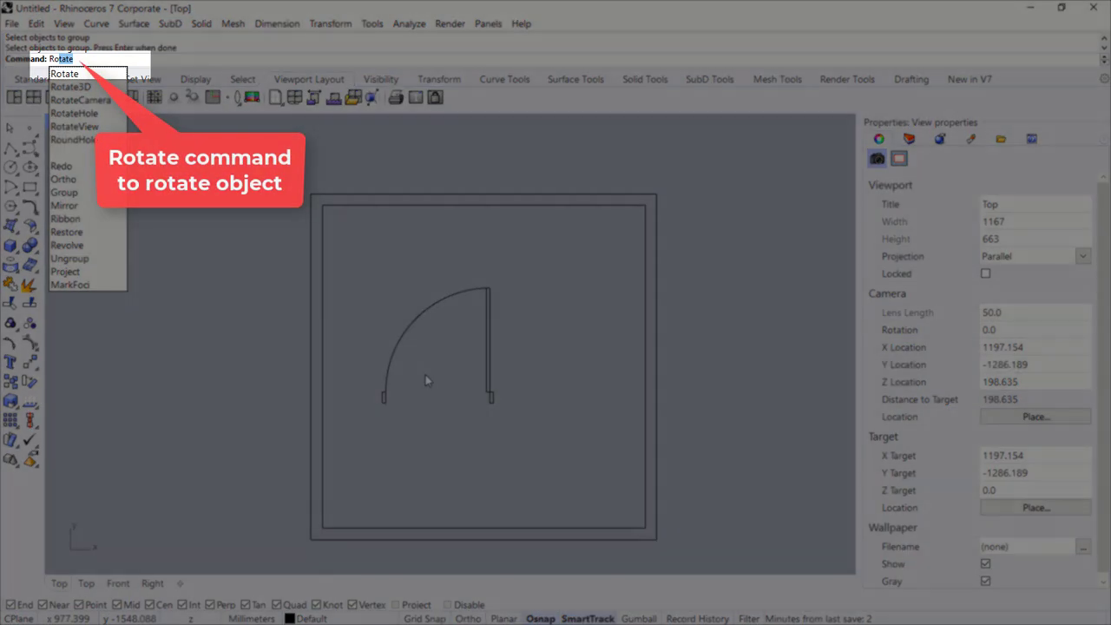
key("Return")
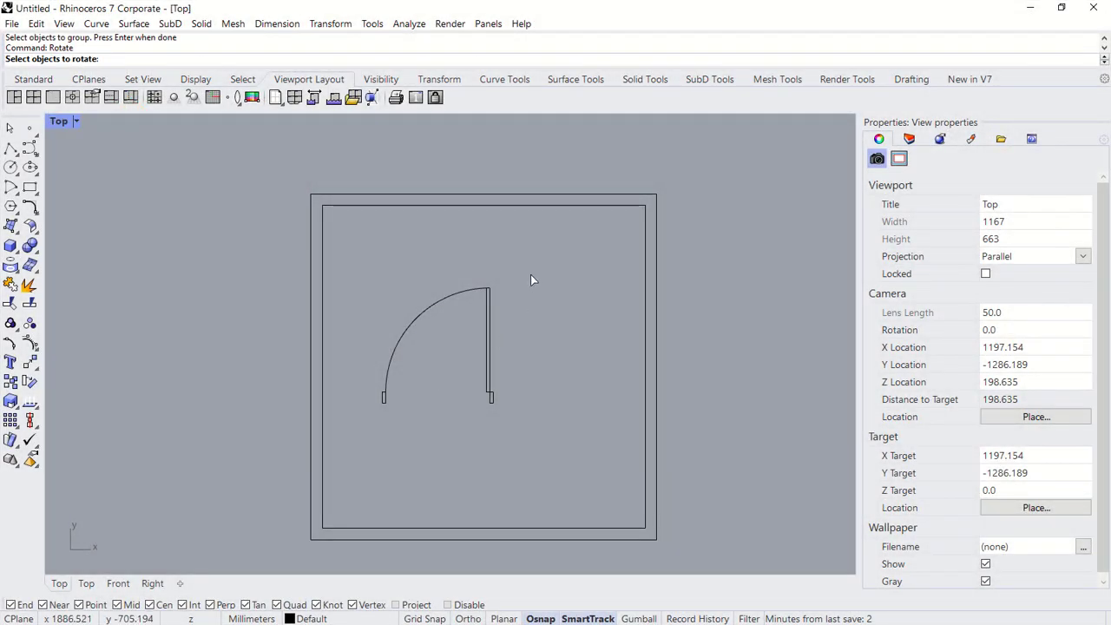
left_click_drag(530, 275, 390, 436)
key("Return")
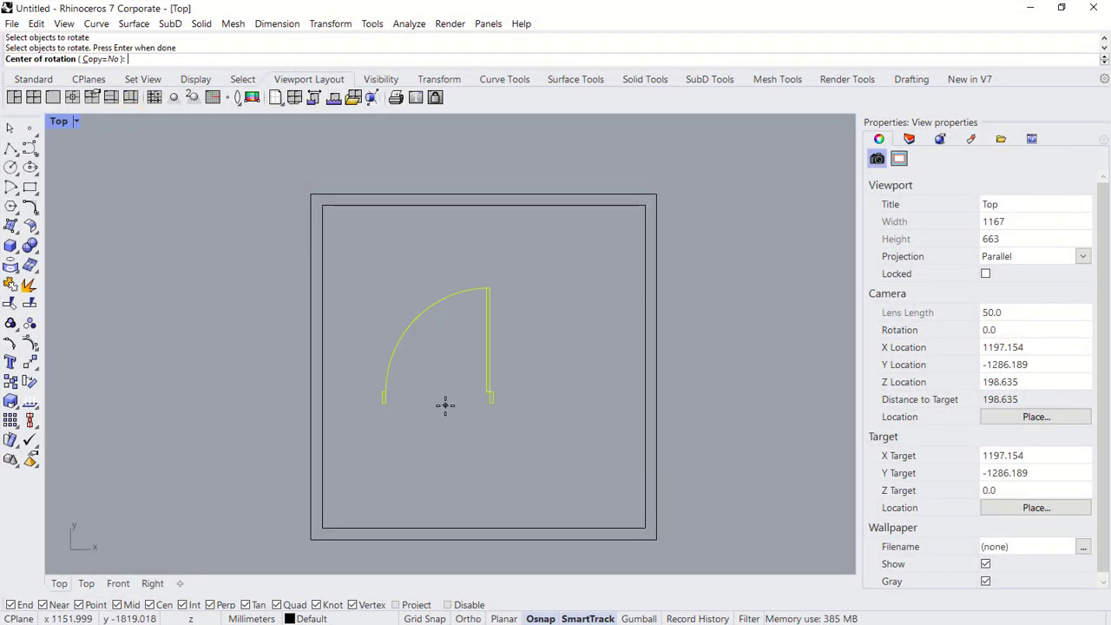
left_click(494, 404)
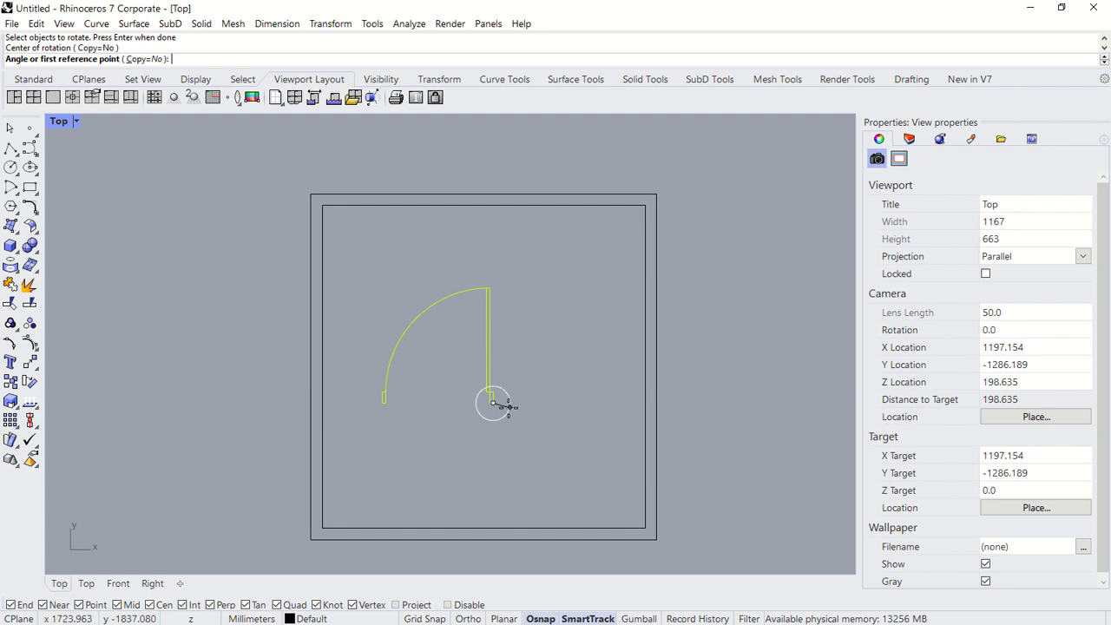
left_click(555, 405)
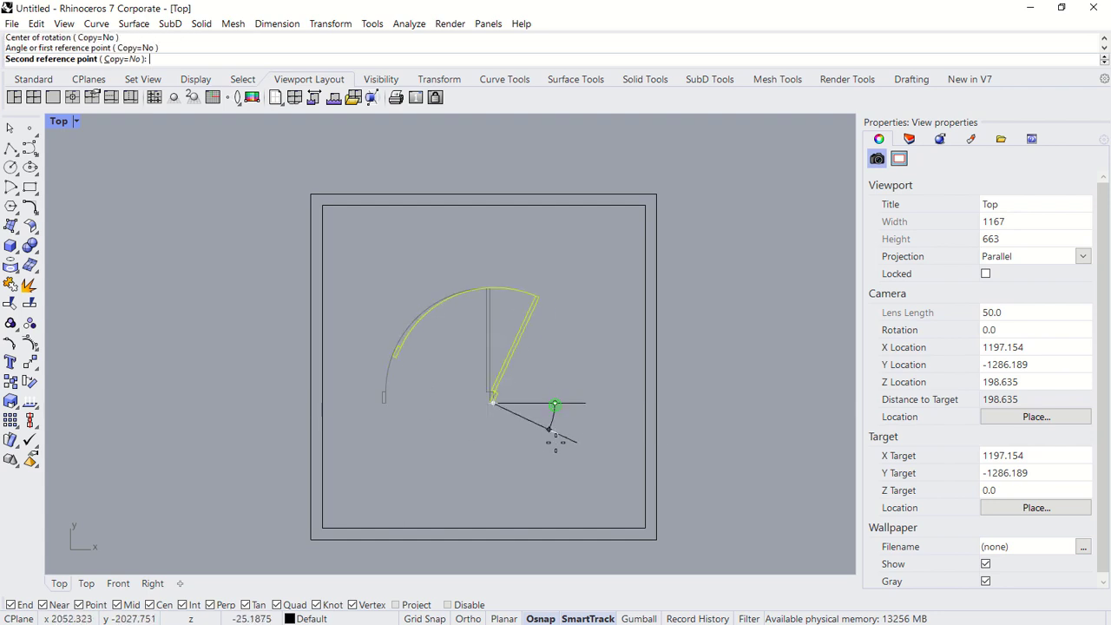
left_click(493, 491)
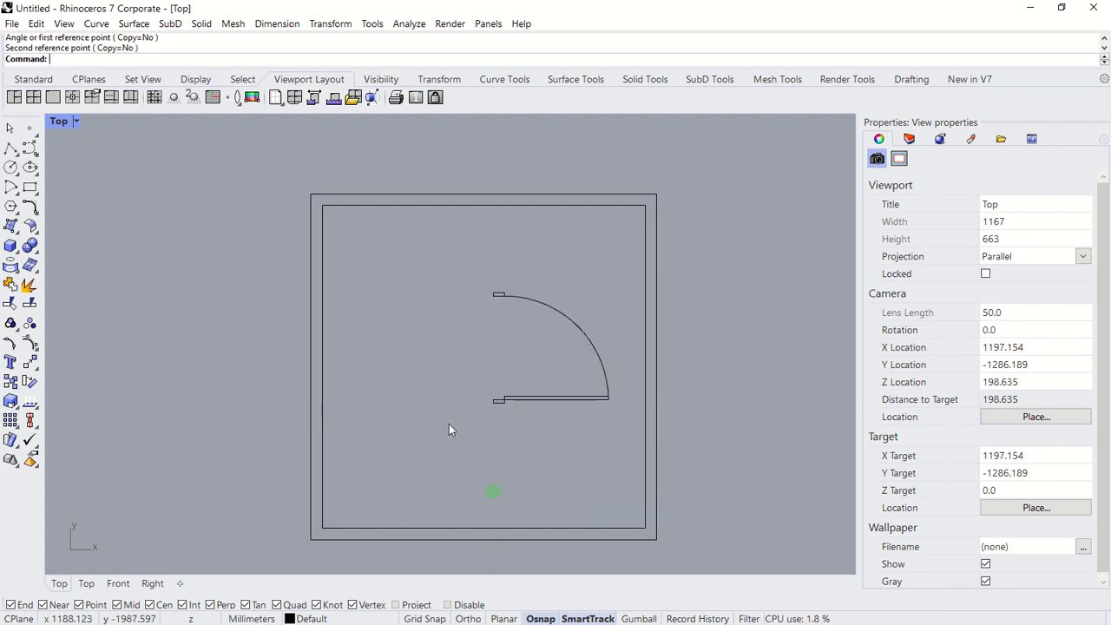
Step: Move the door from its lower endpoint to the room's inner lower-left corner
type("mo")
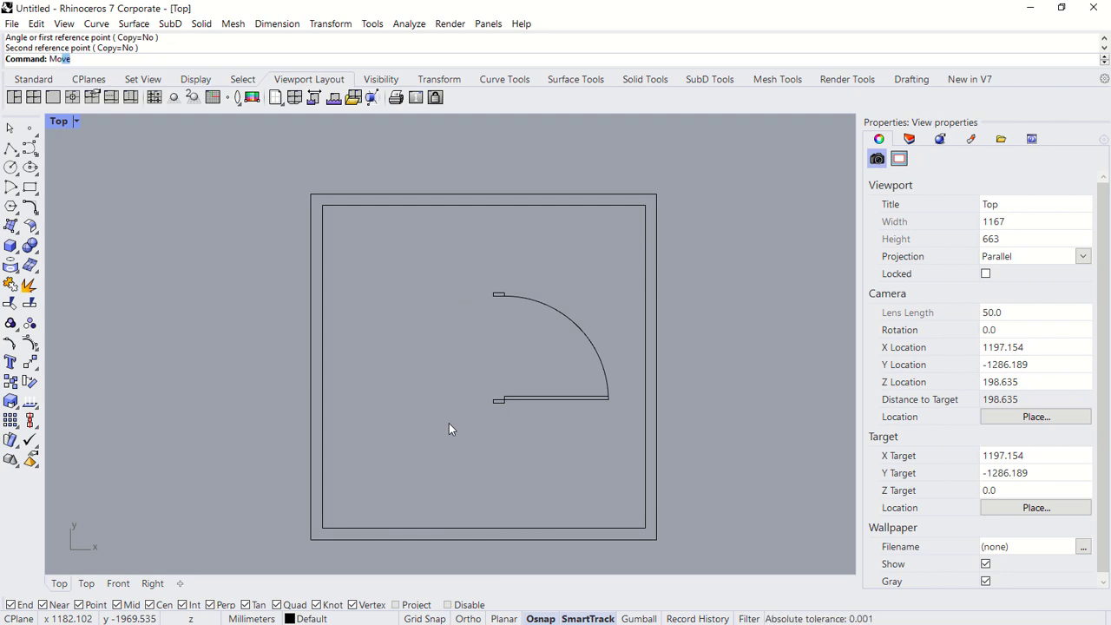
type("ve")
key("Return")
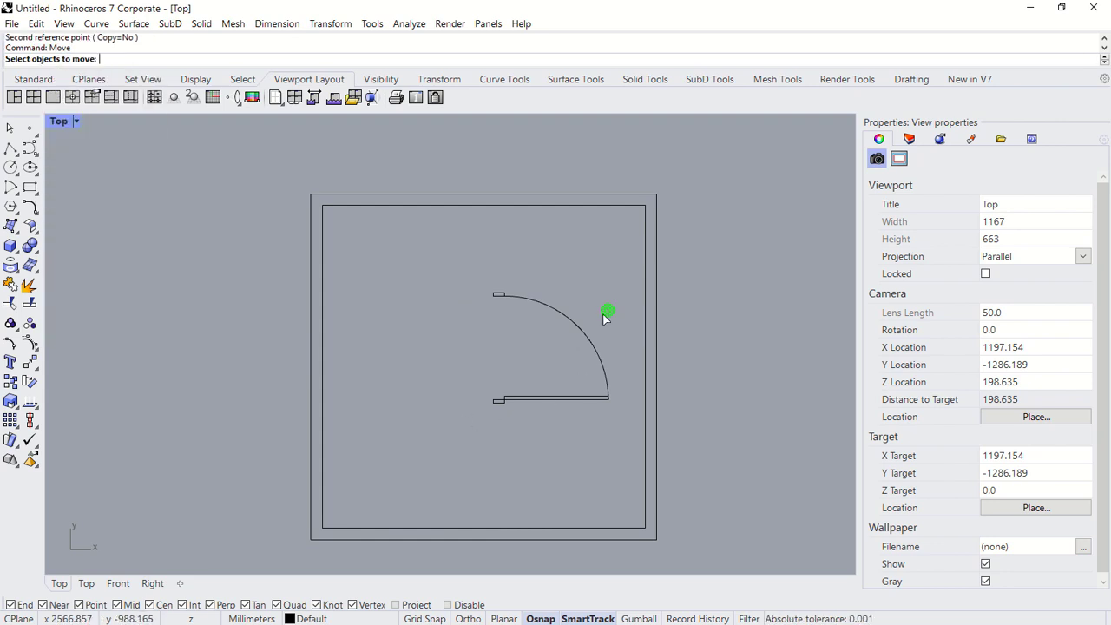
left_click(606, 348)
key("Return")
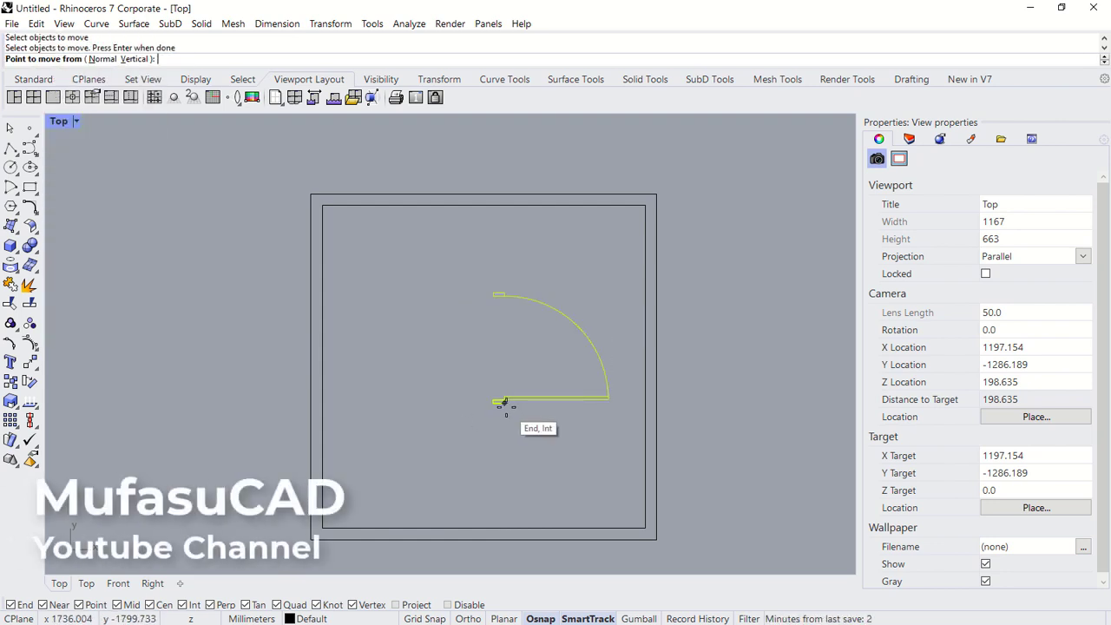
left_click(504, 401)
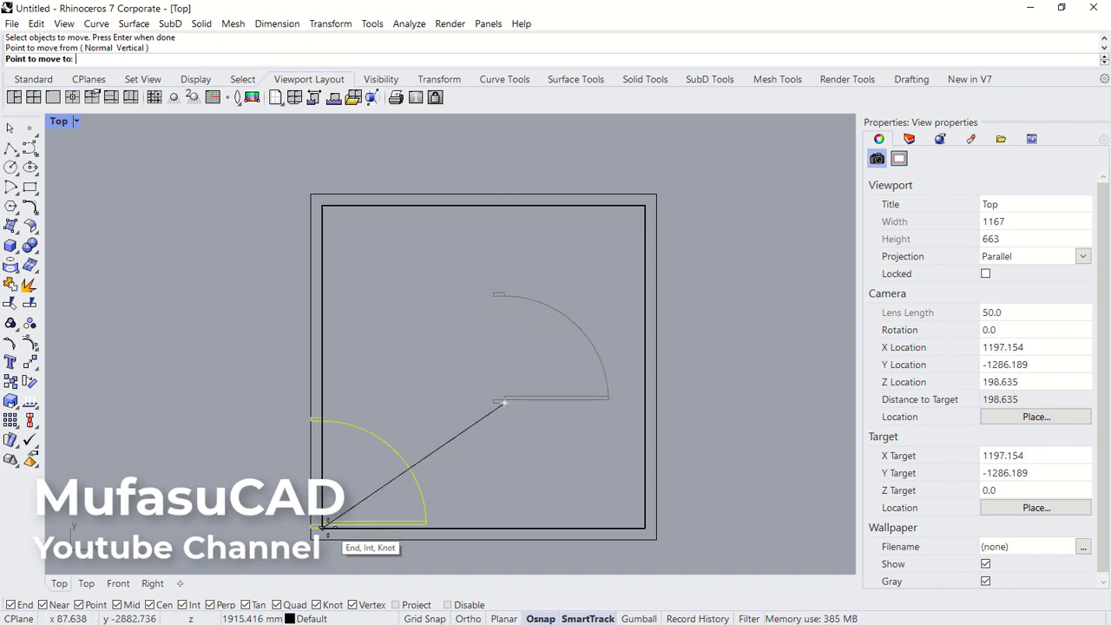
left_click(356, 521)
type("Trim")
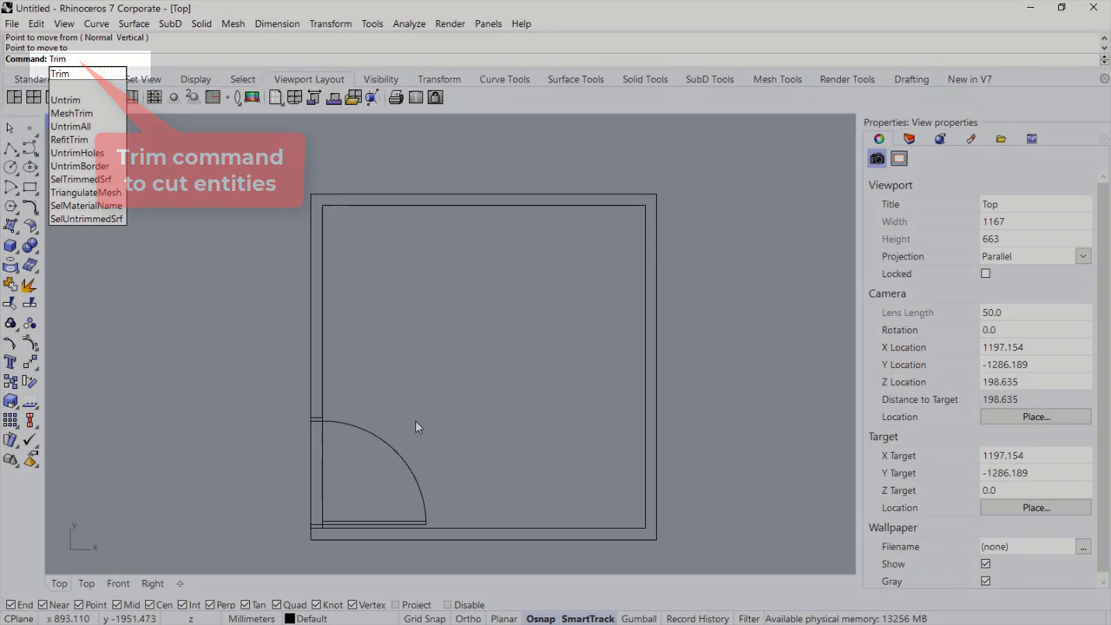
Step: Trim the inner wall line inside the door arc using the wall outlines as cutters
key("Return")
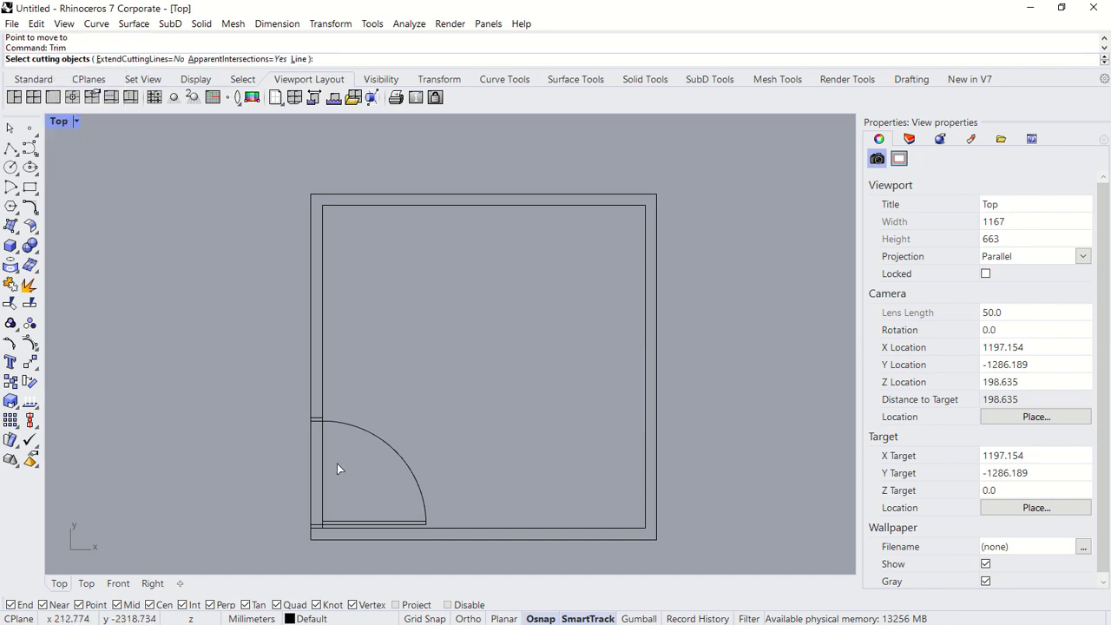
left_click_drag(319, 482, 320, 481)
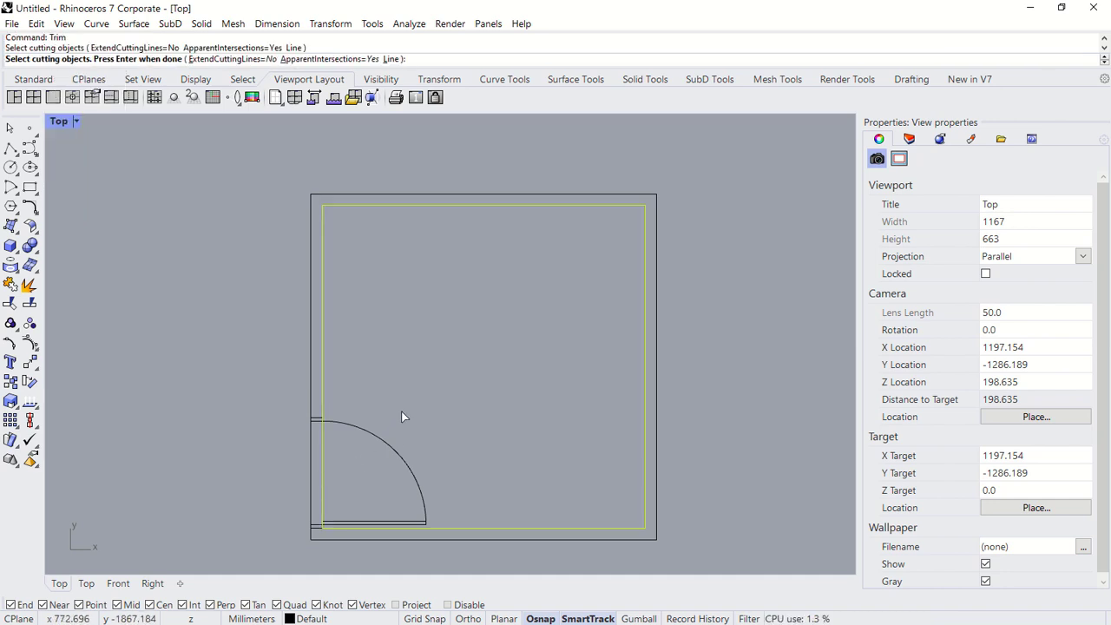
left_click_drag(397, 462, 297, 480)
key("Return")
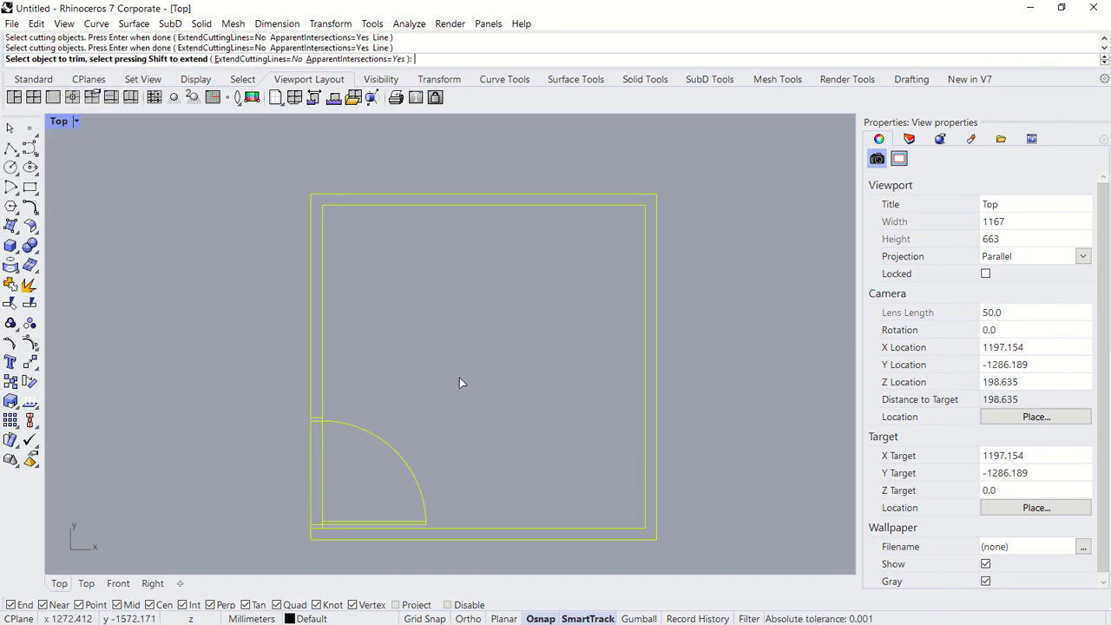
left_click(322, 474)
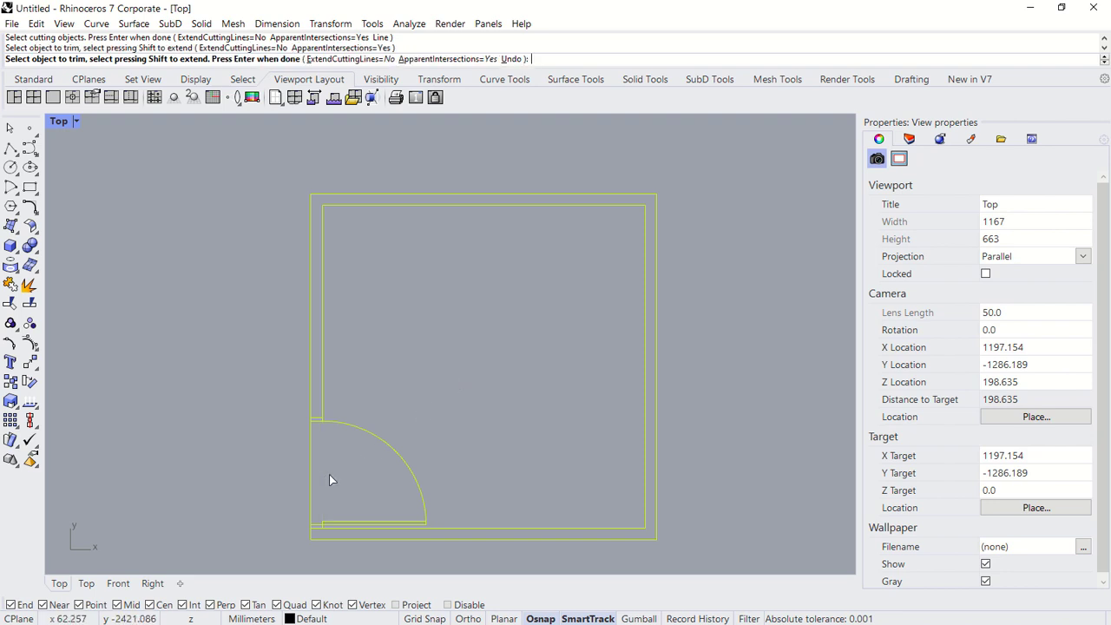
key("Return")
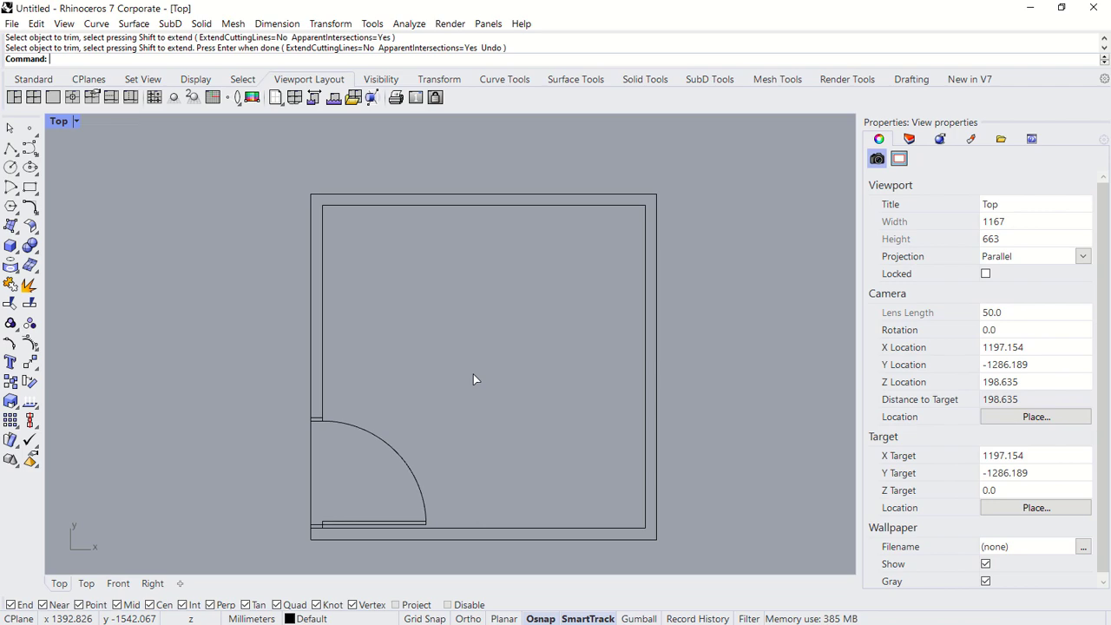
type("hatch")
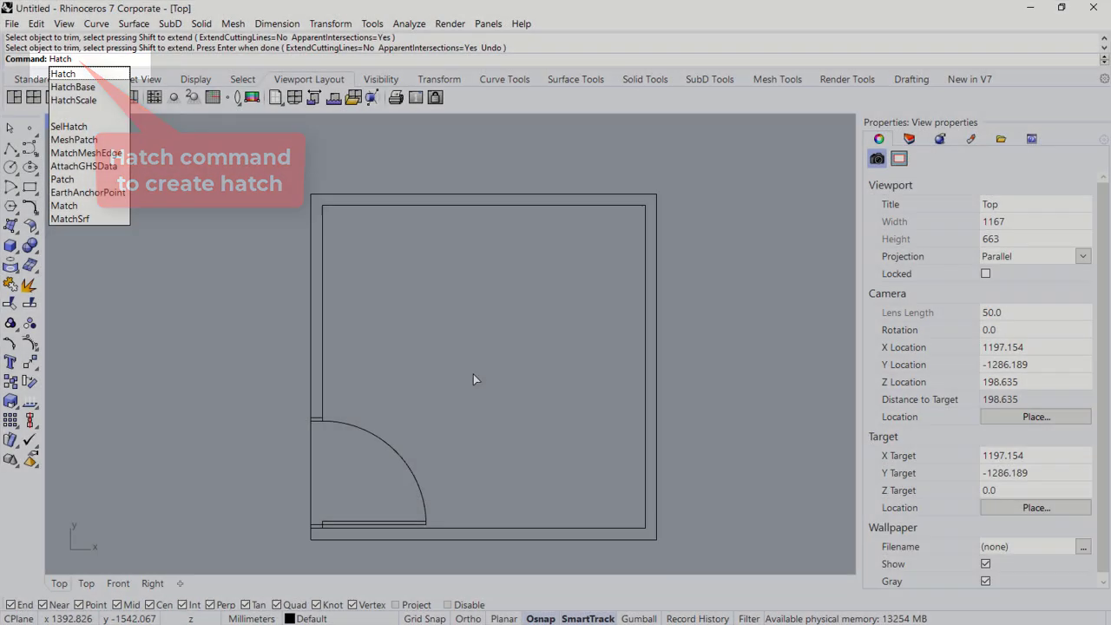
Step: Use all plan curves as hatch boundaries and pick the wall band between the outlines
key("Return")
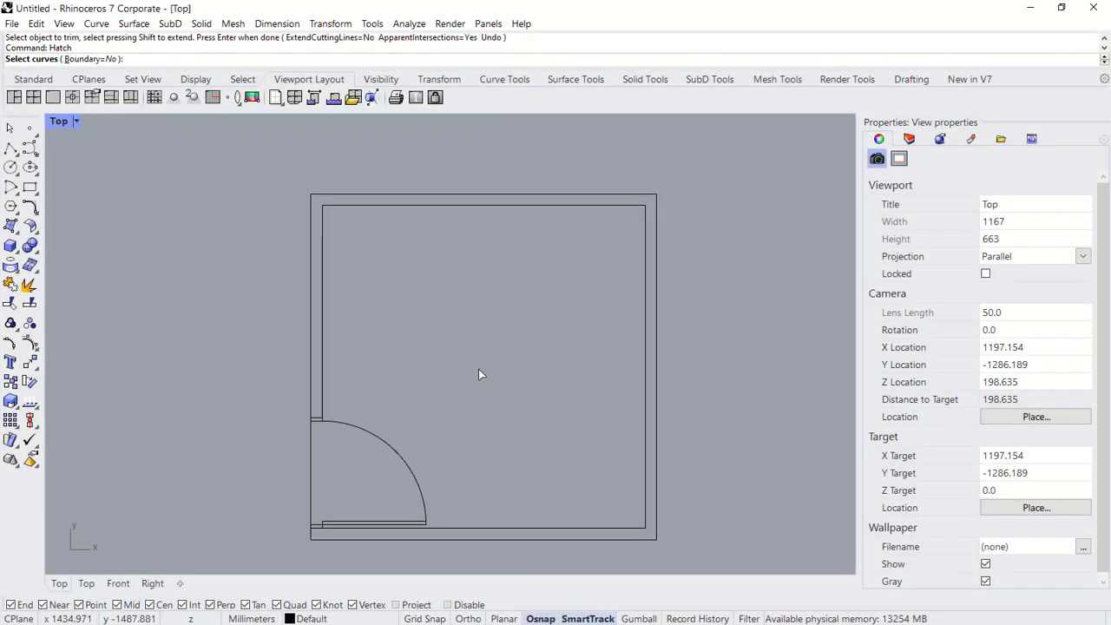
left_click(96, 59)
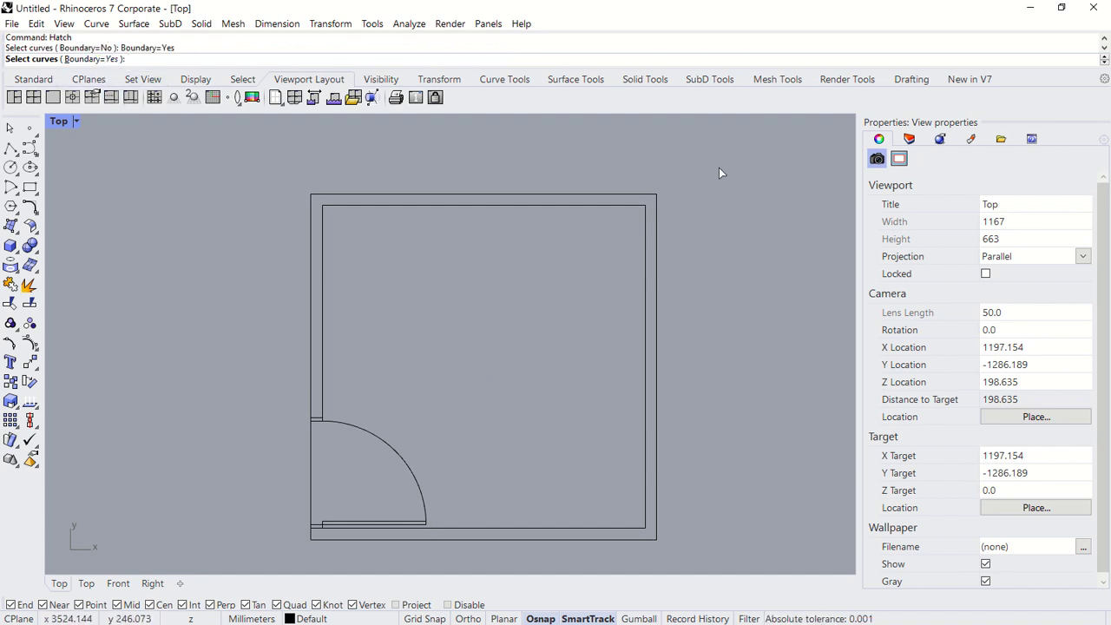
mouse_move(716, 170)
left_mouse_down()
mouse_move(329, 505)
mouse_move(262, 542)
left_mouse_up()
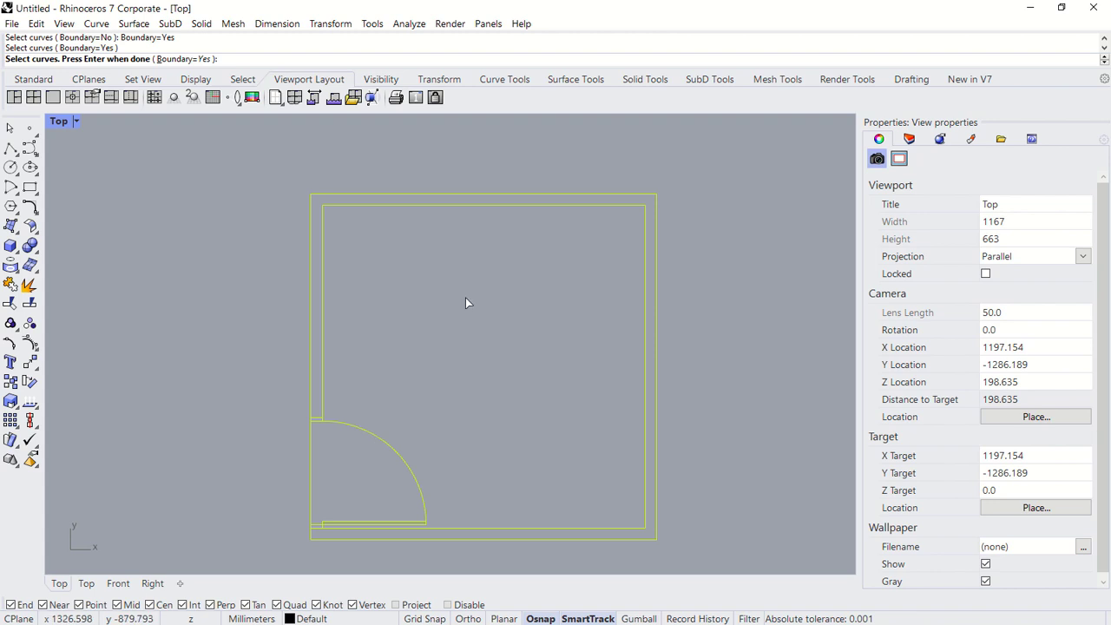
key("Return")
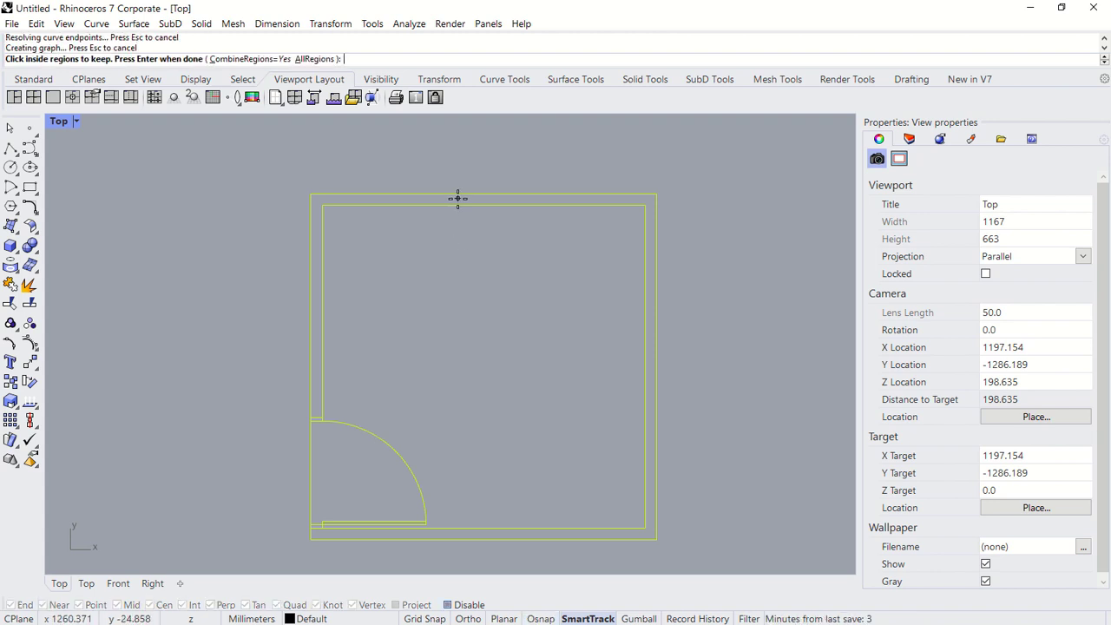
left_click(458, 198)
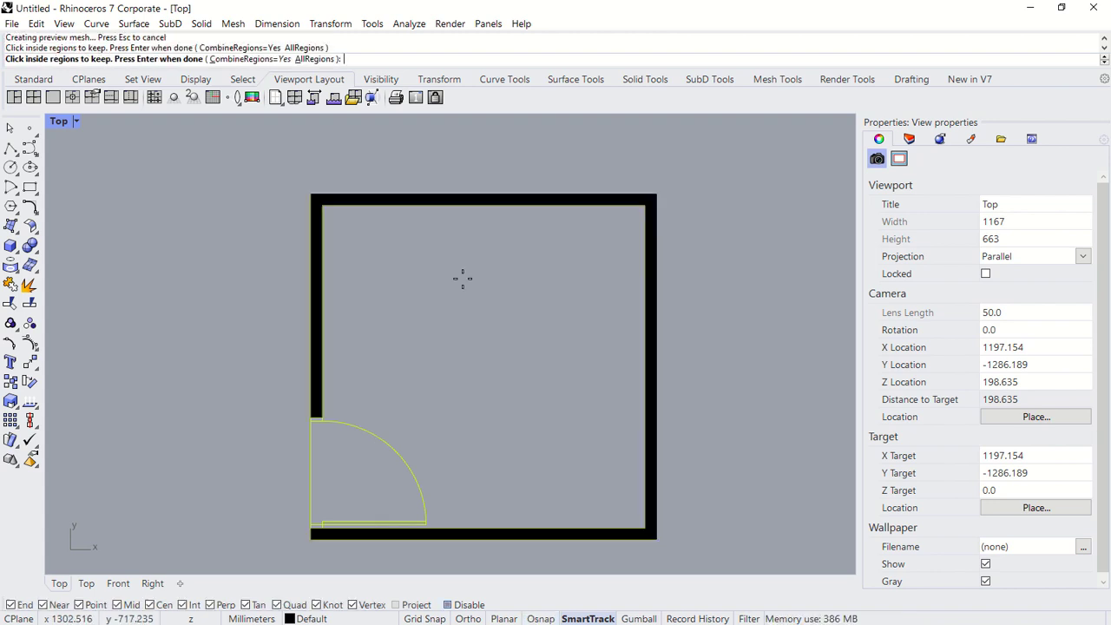
key("Return")
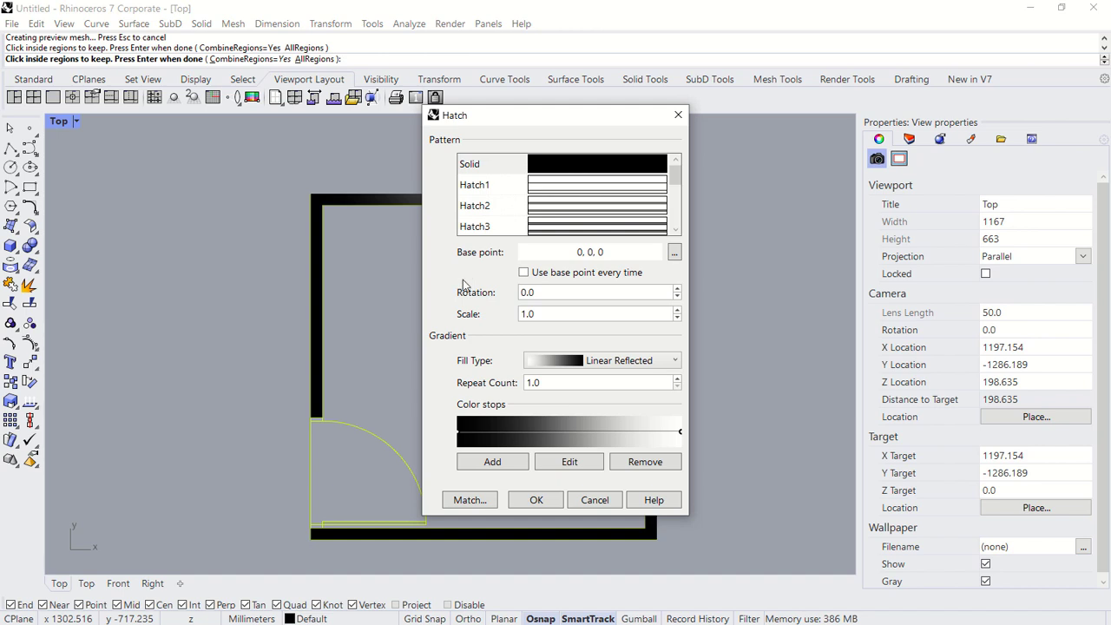
Step: Fill the walls with the Hatch1 pattern at scale 12
left_click(595, 185)
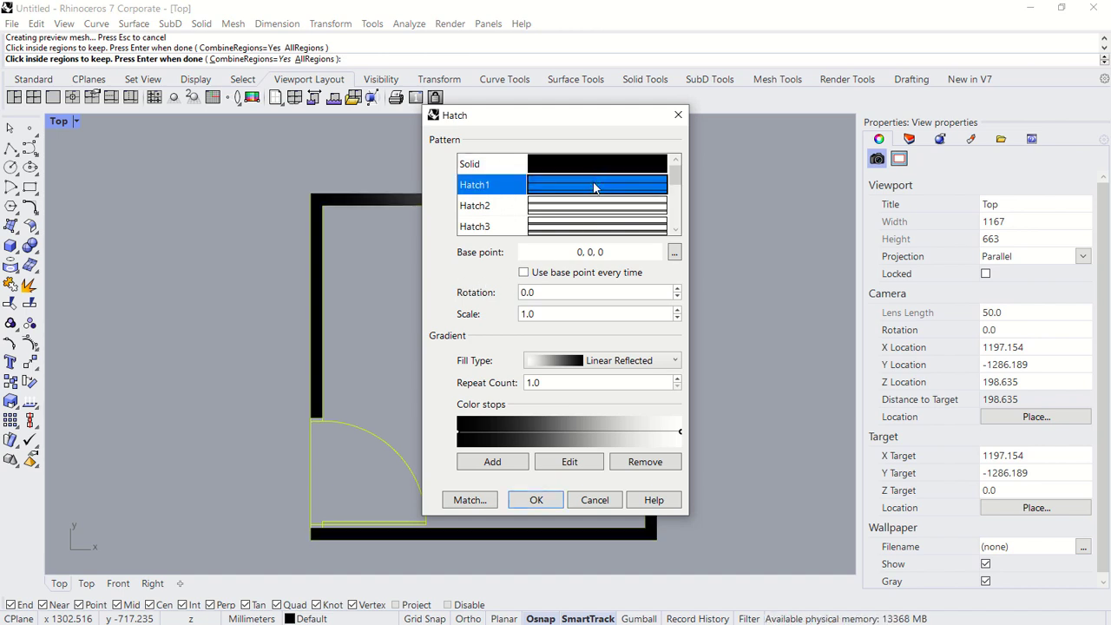
left_click(548, 313)
type("12")
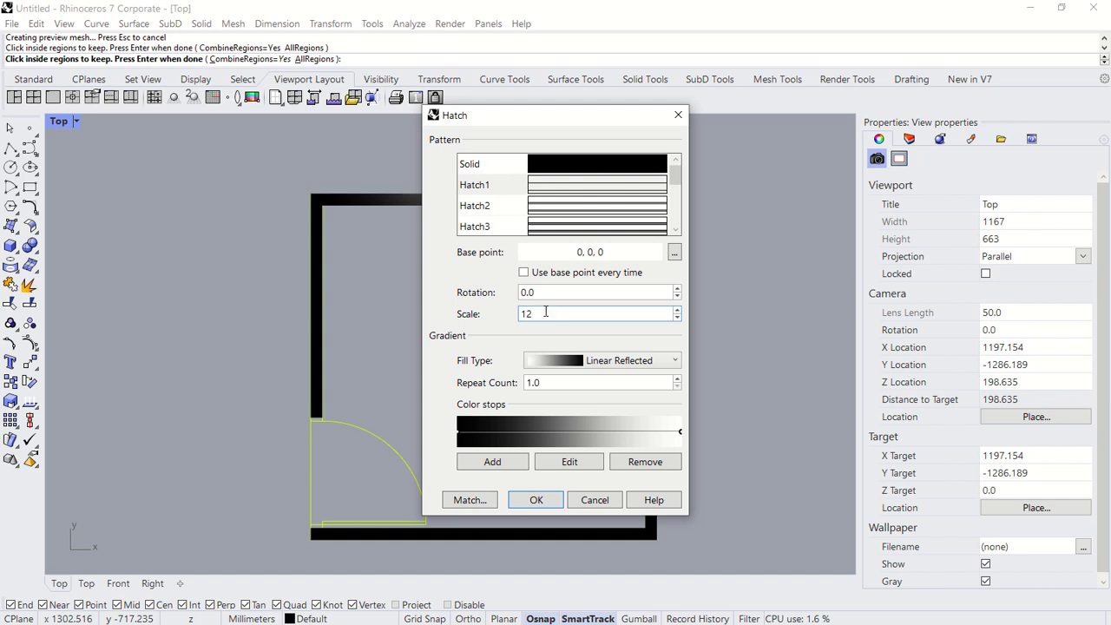
left_click(537, 501)
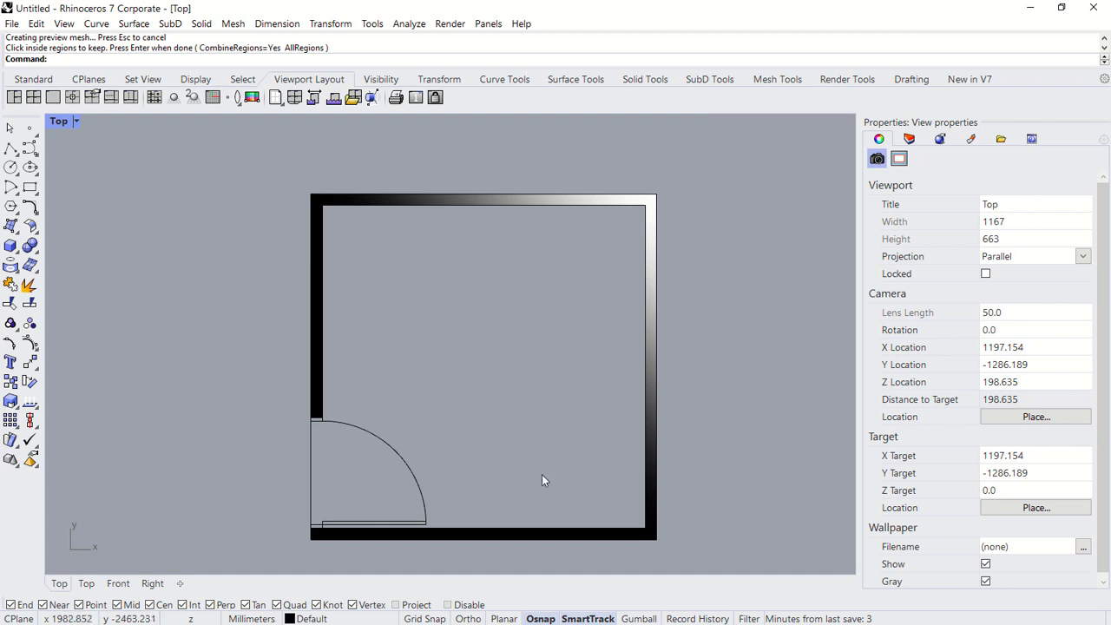
scroll(506, 208, "up", 3)
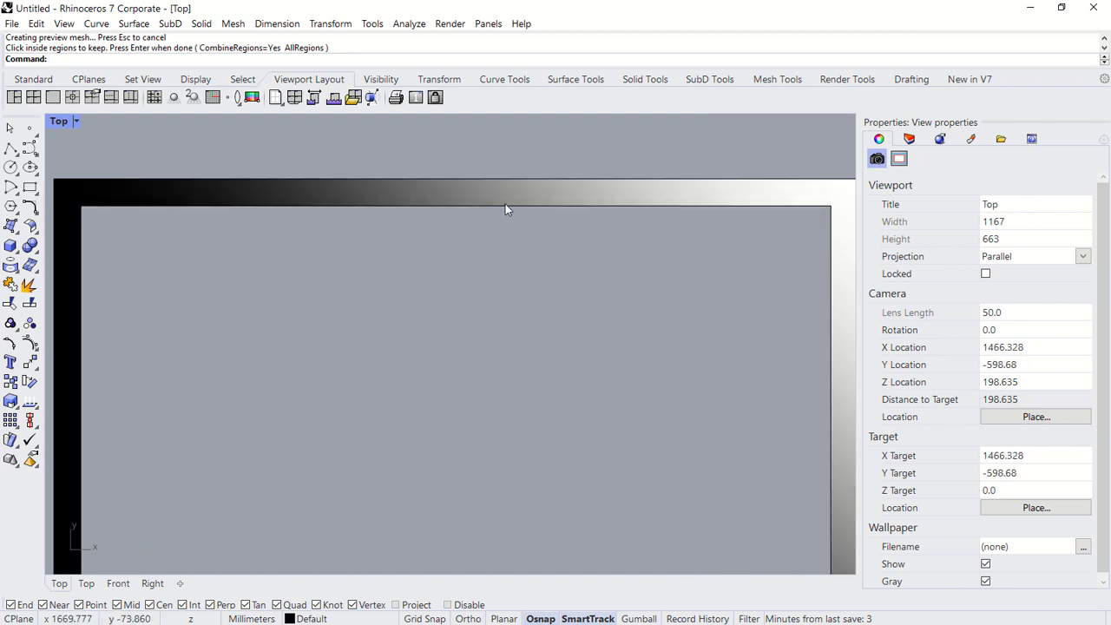
scroll(506, 204, "up", 3)
scroll(459, 196, "down", 3)
scroll(474, 211, "down", 3)
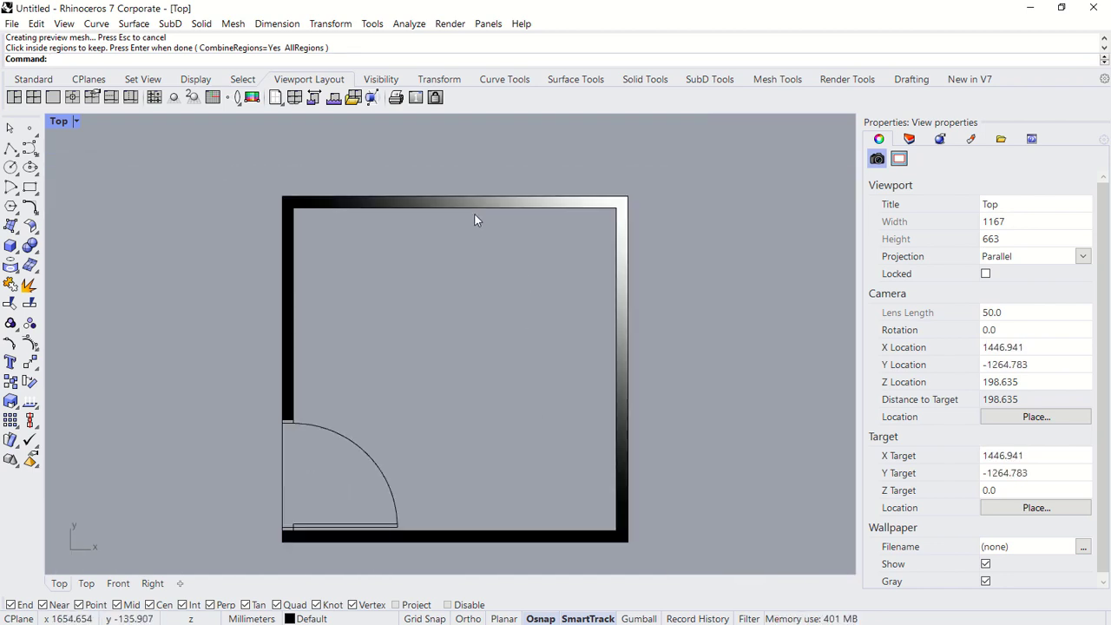
left_click(501, 206)
Step: Change the wall hatch's fill style from gradient to solid
key("Escape")
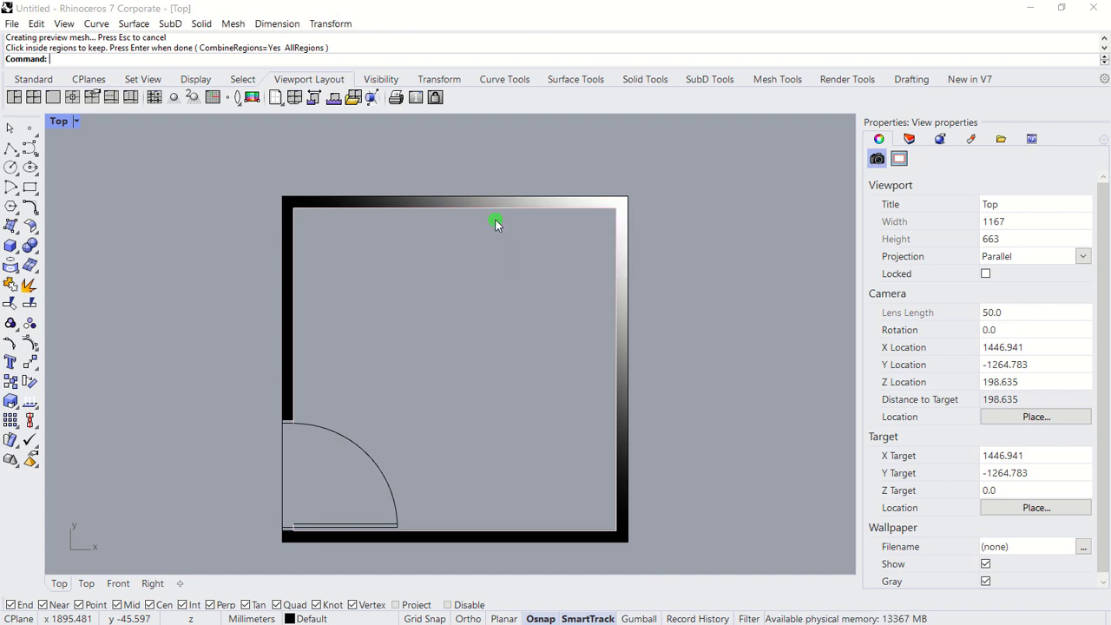
scroll(513, 209, "up", 3)
left_click(515, 209)
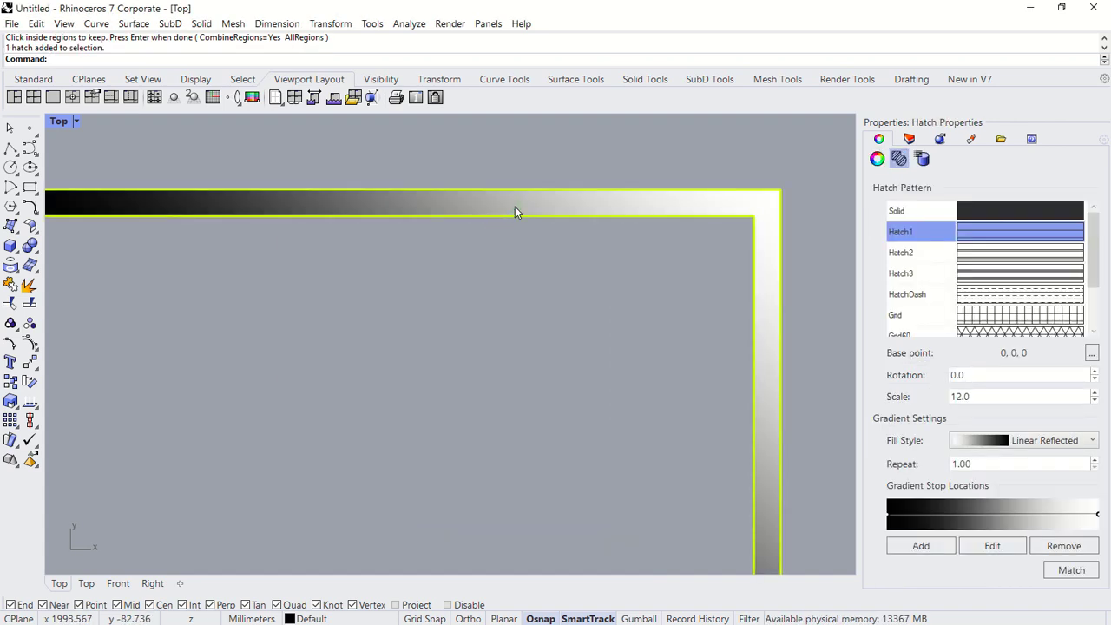
left_click(878, 160)
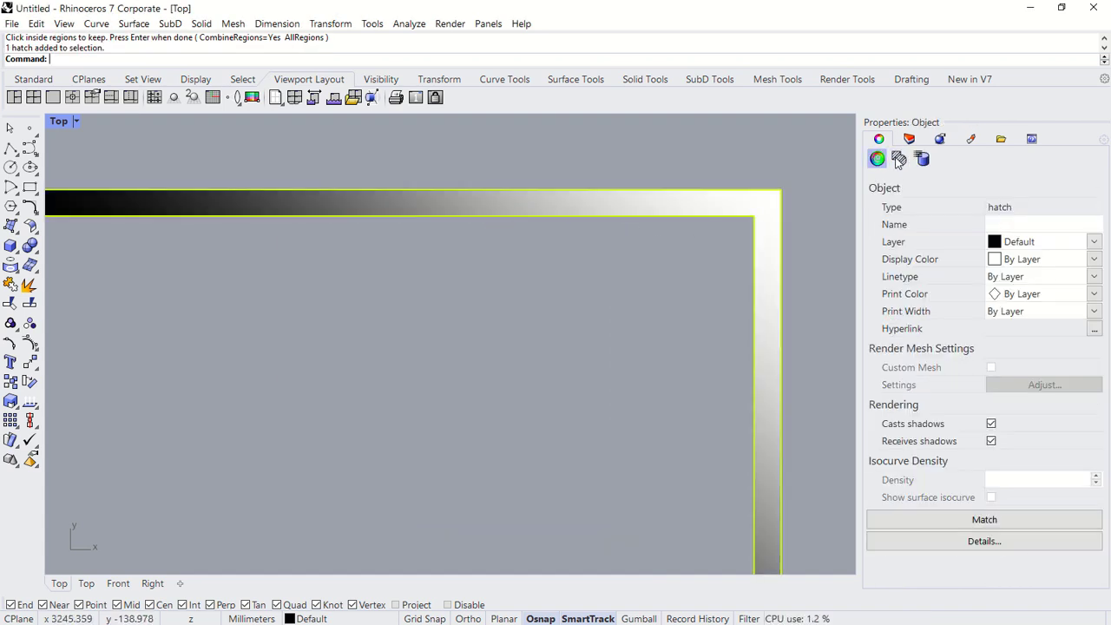
left_click(899, 158)
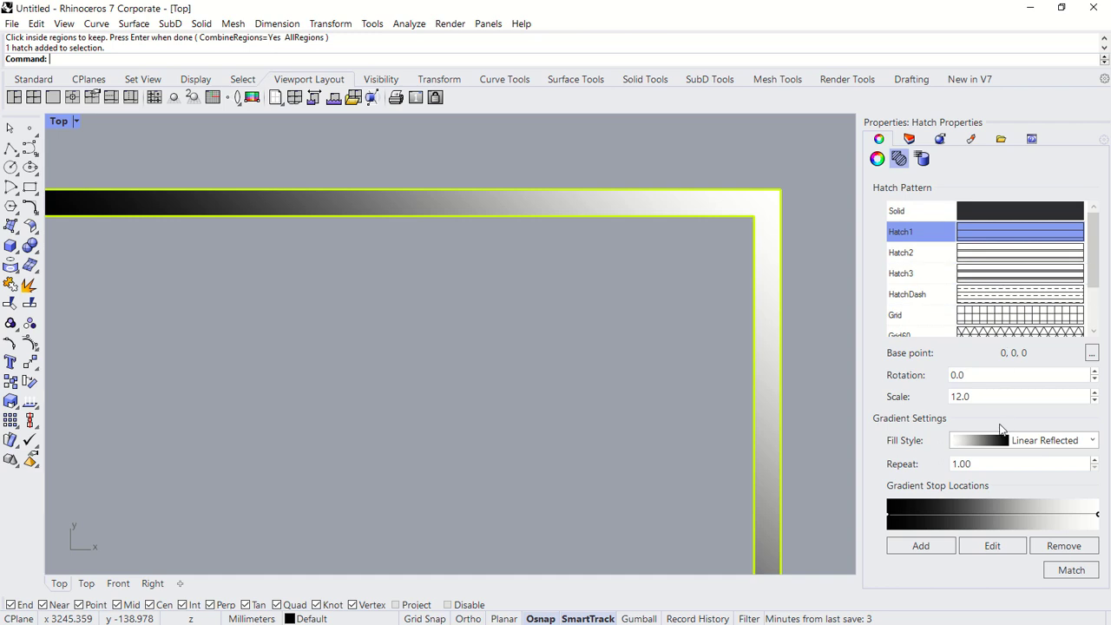
left_click(1038, 441)
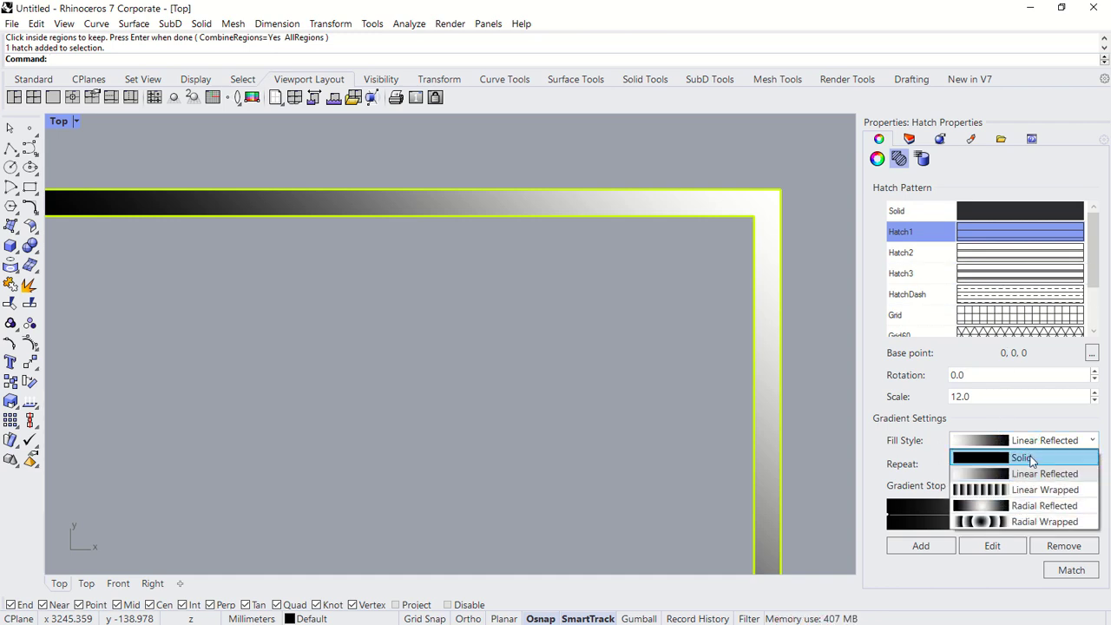
left_click(1030, 457)
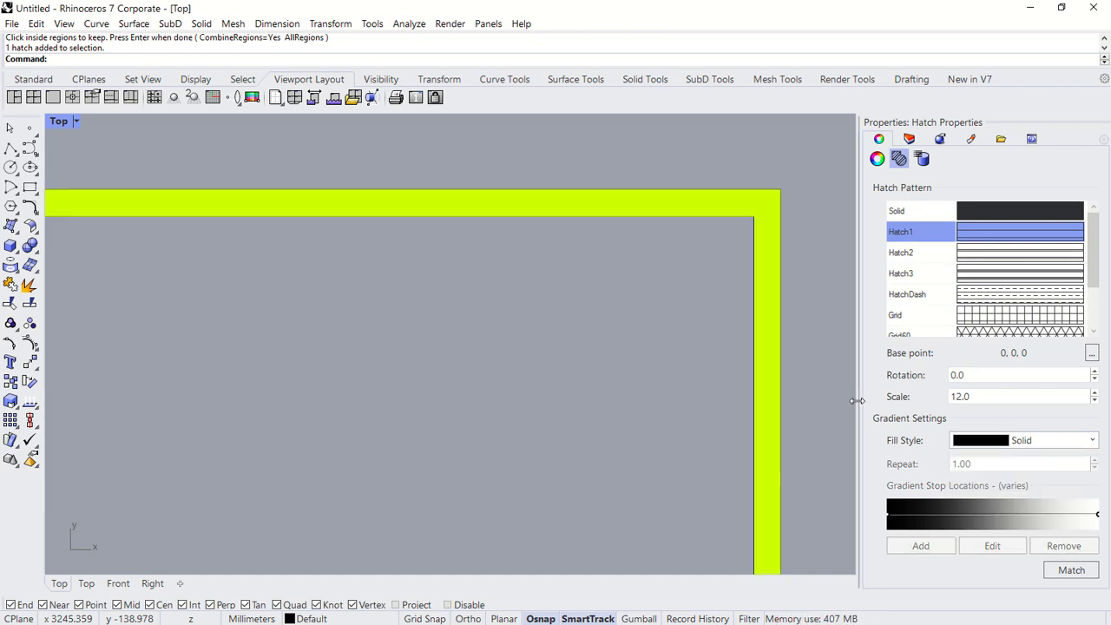
Step: Set the wall hatch rotation to 45 and adjust its scale value
left_click(1070, 570)
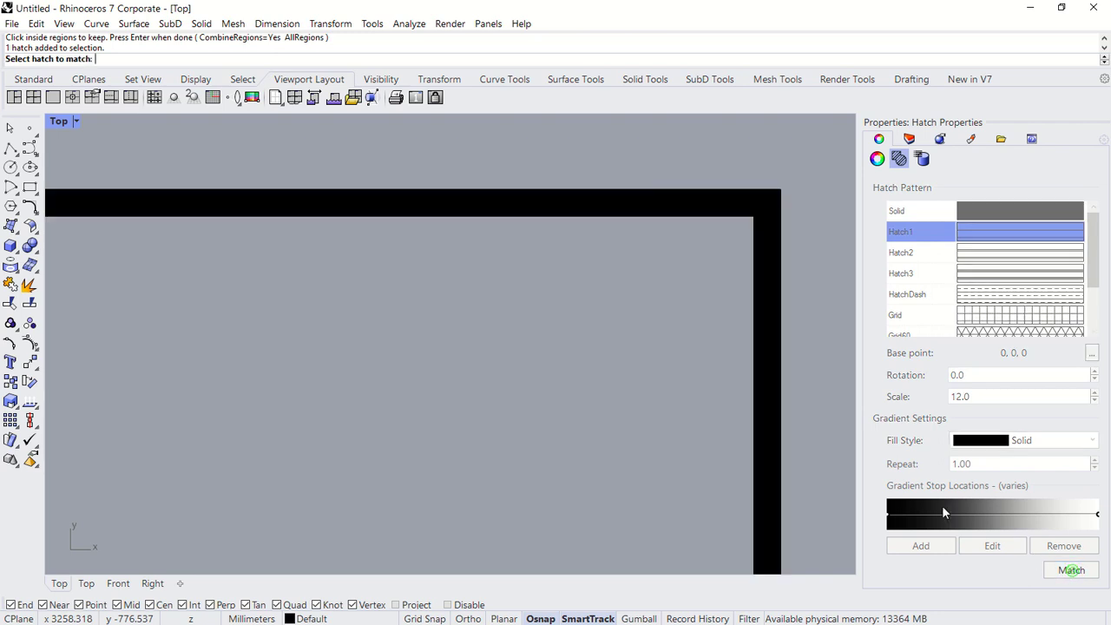
scroll(608, 331, "down", 5)
scroll(600, 325, "down", 2)
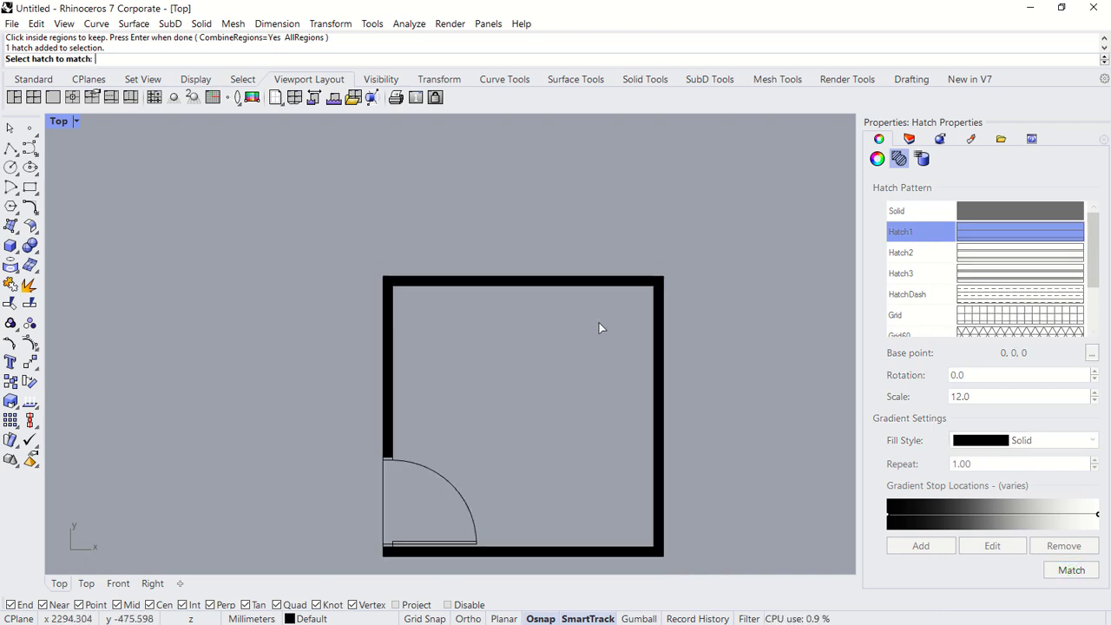
scroll(558, 426, "up", 2)
right_click_drag(559, 444, 536, 414)
key("Escape")
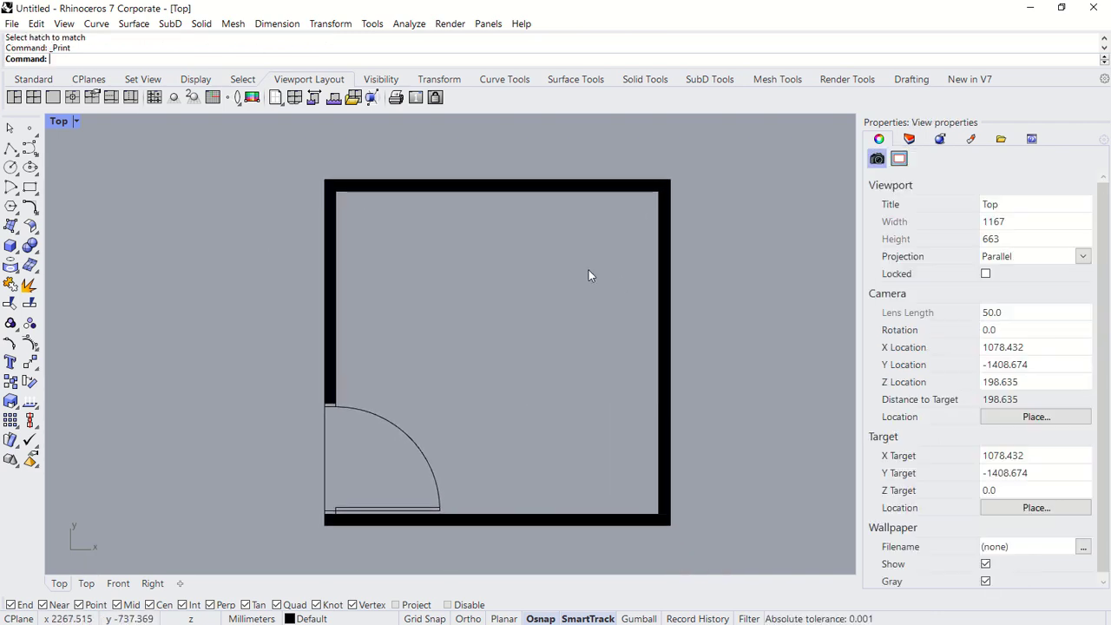
left_click(664, 315)
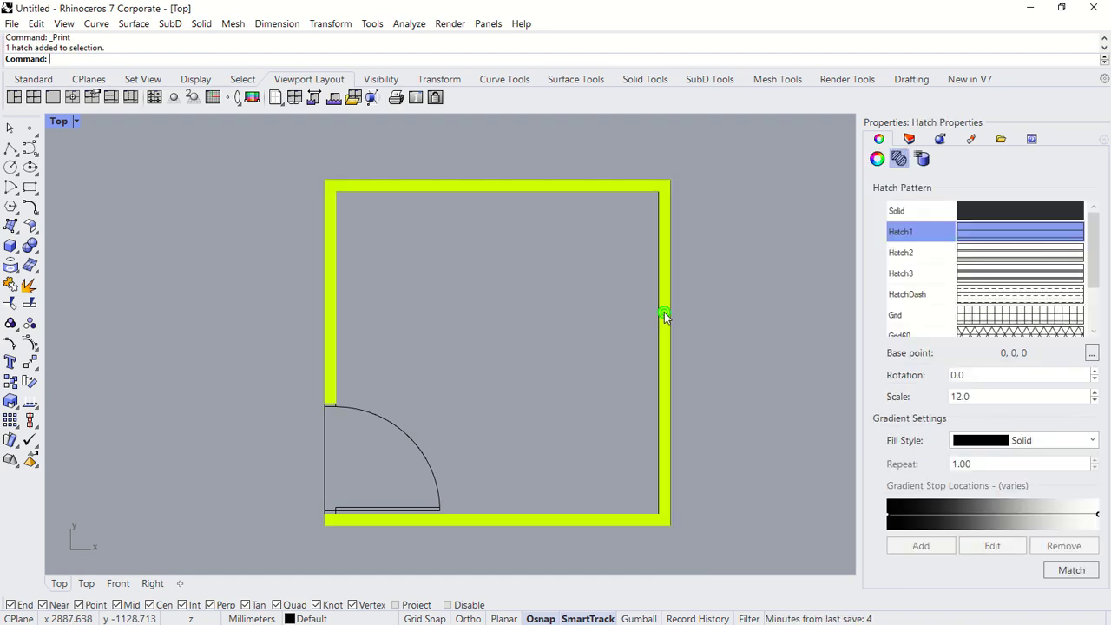
double_click(963, 375)
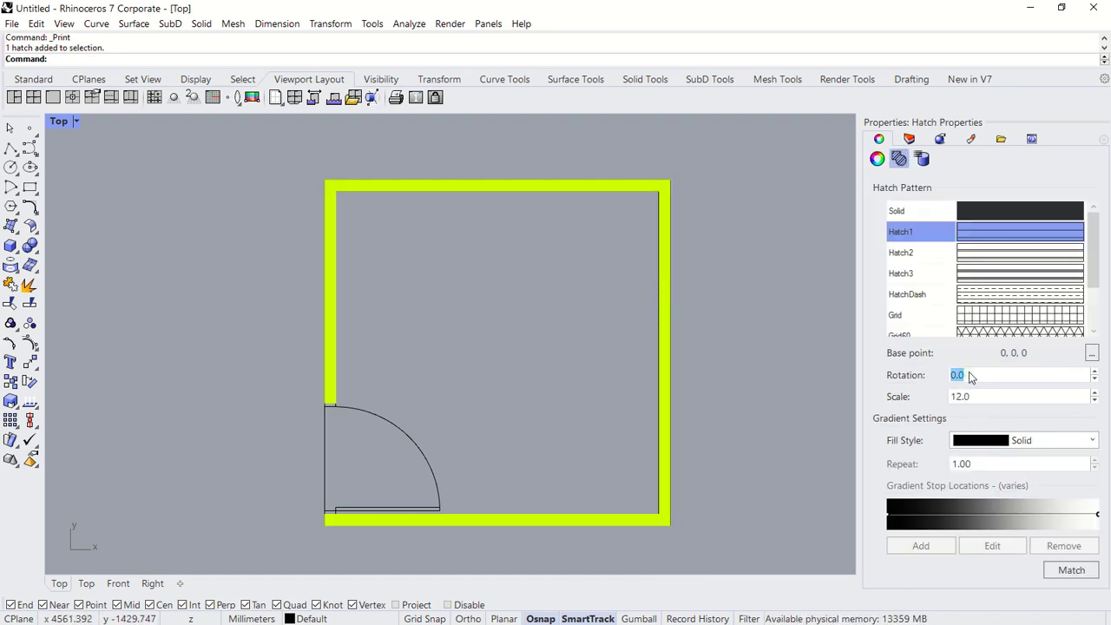
type("45")
double_click(959, 396)
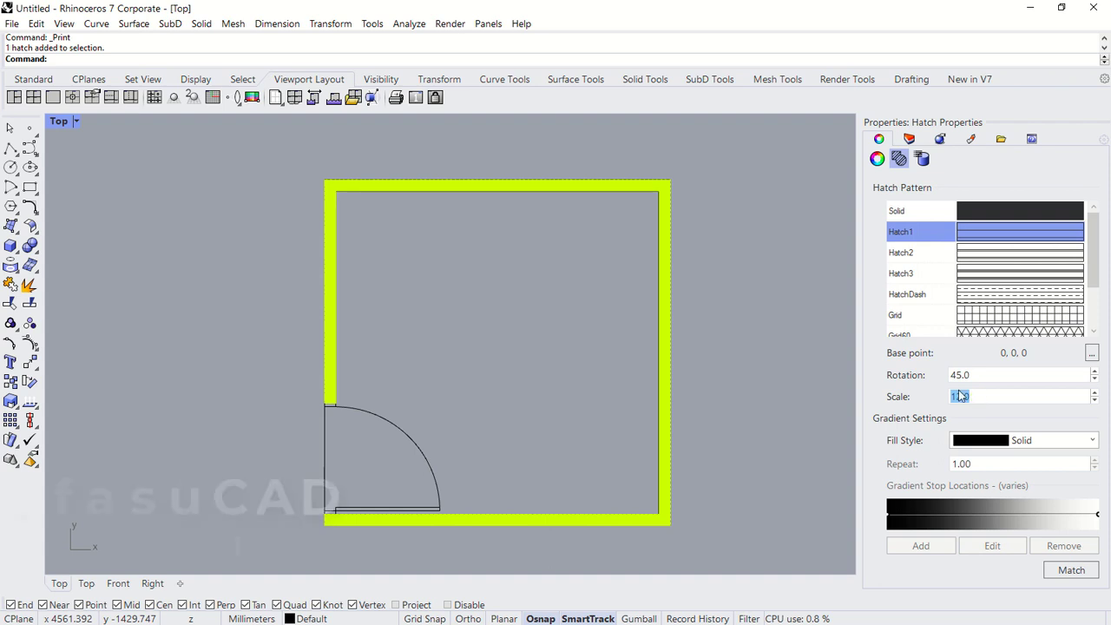
left_click(597, 285)
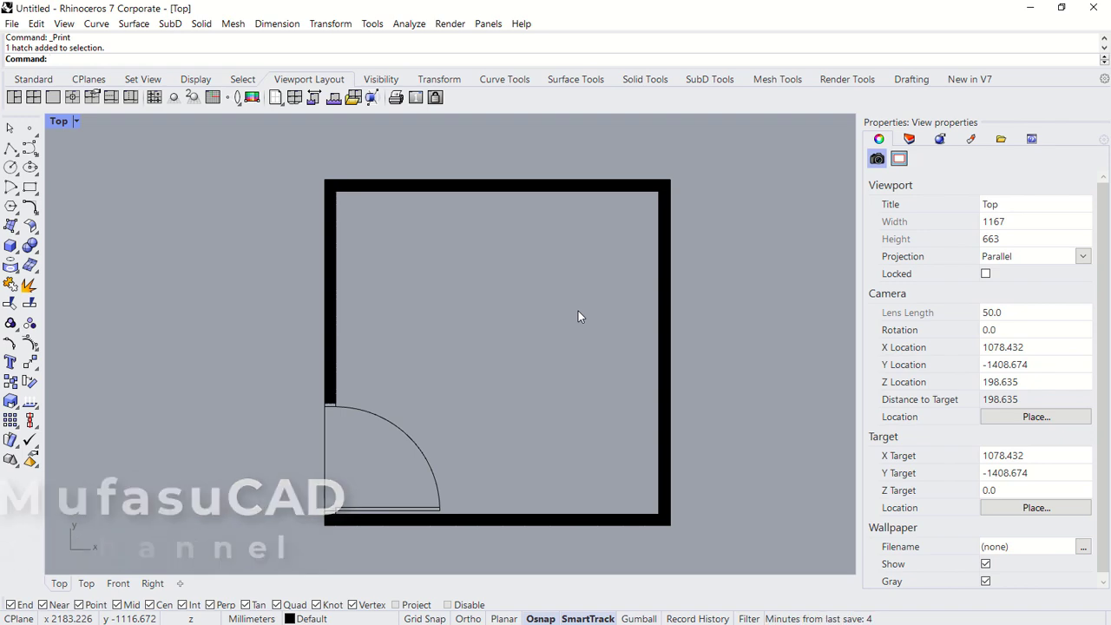
type("text")
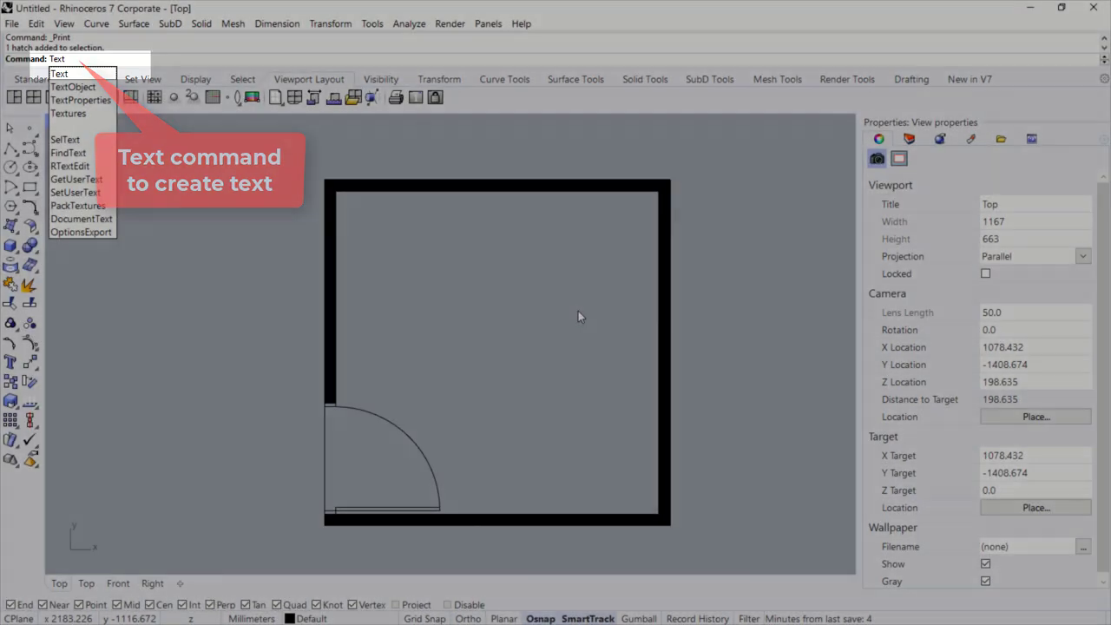
Step: Add a 'BEDROOM' text label, height 120, near the centre of the room
key("Return")
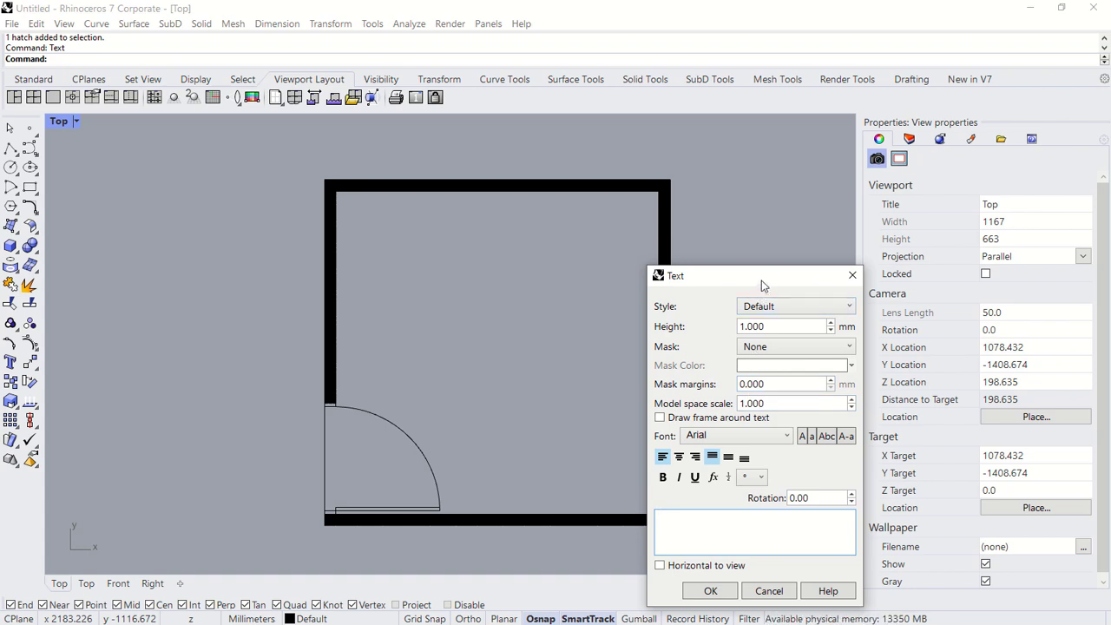
left_click_drag(763, 275, 734, 178)
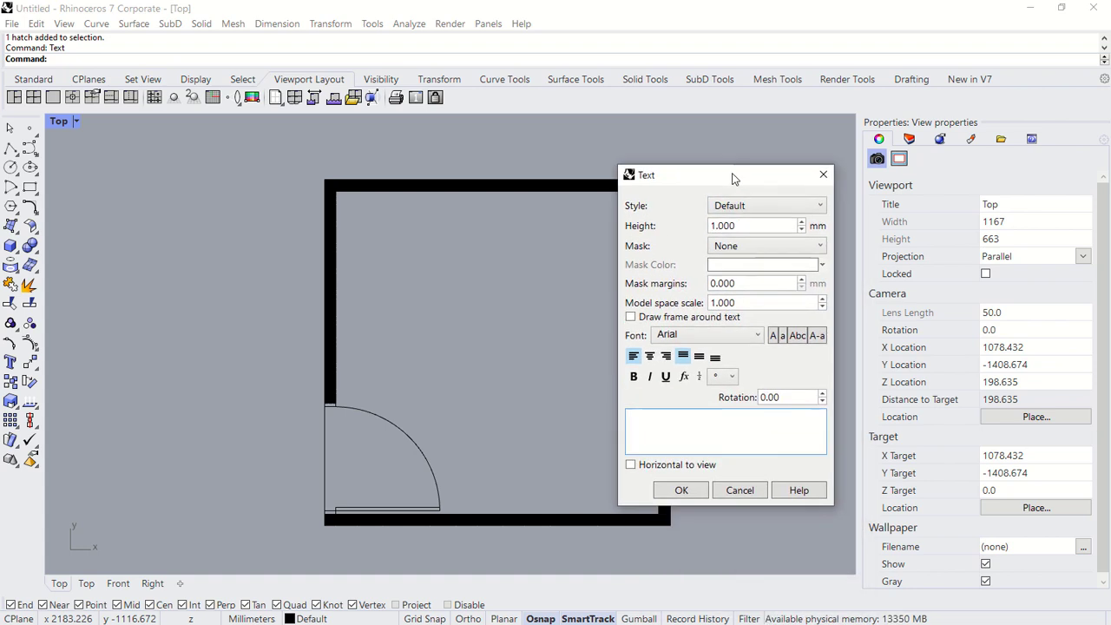
double_click(736, 224)
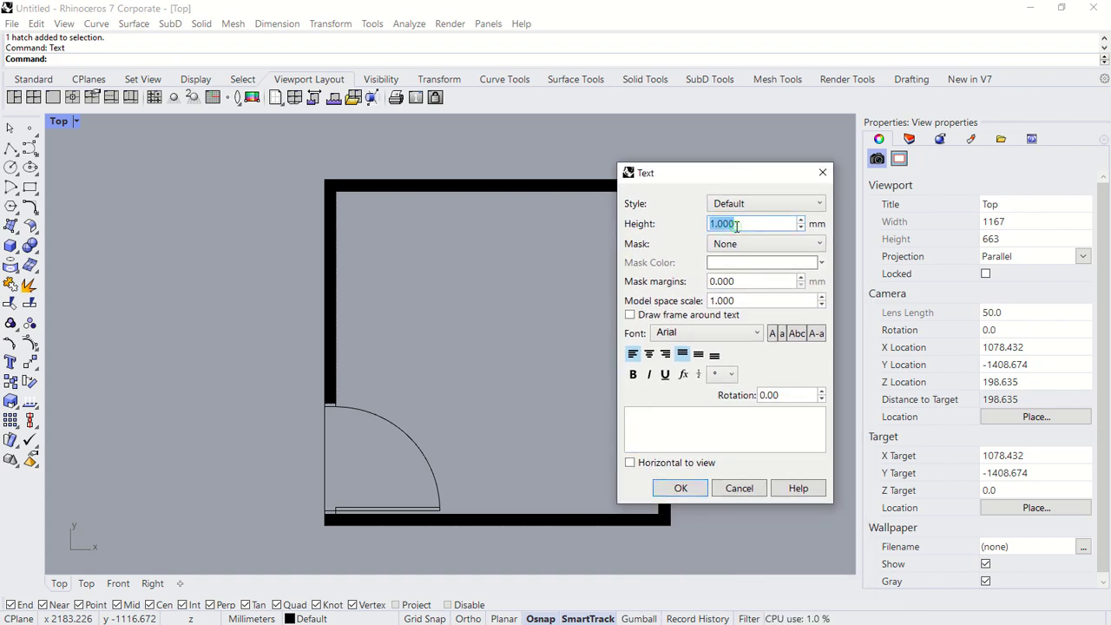
type("120")
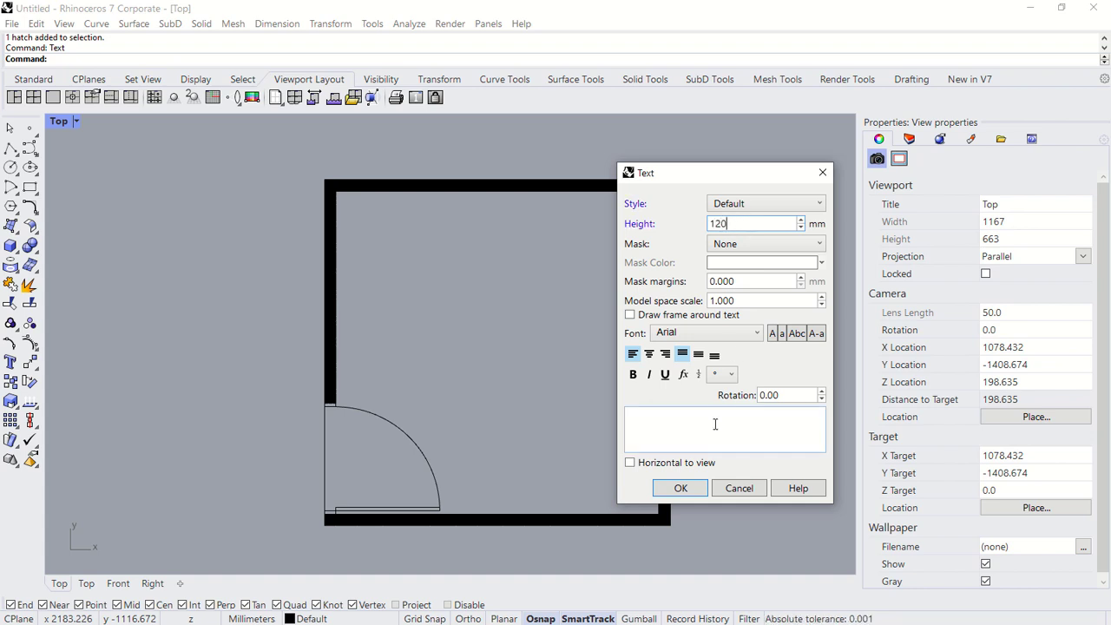
left_click(695, 429)
type("BEDROOM")
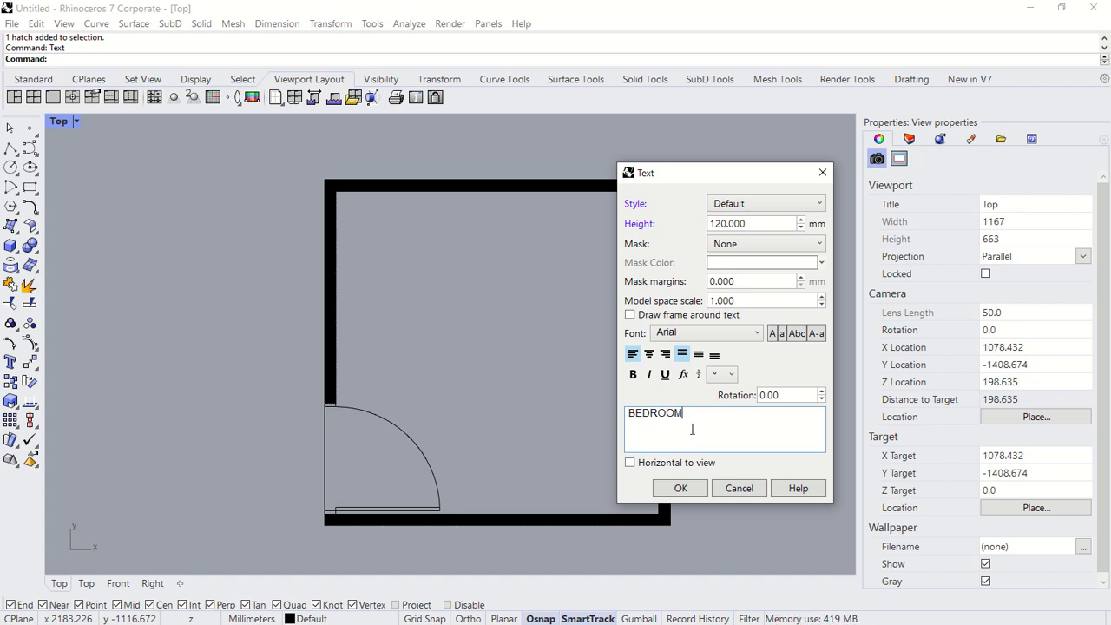
left_click(680, 488)
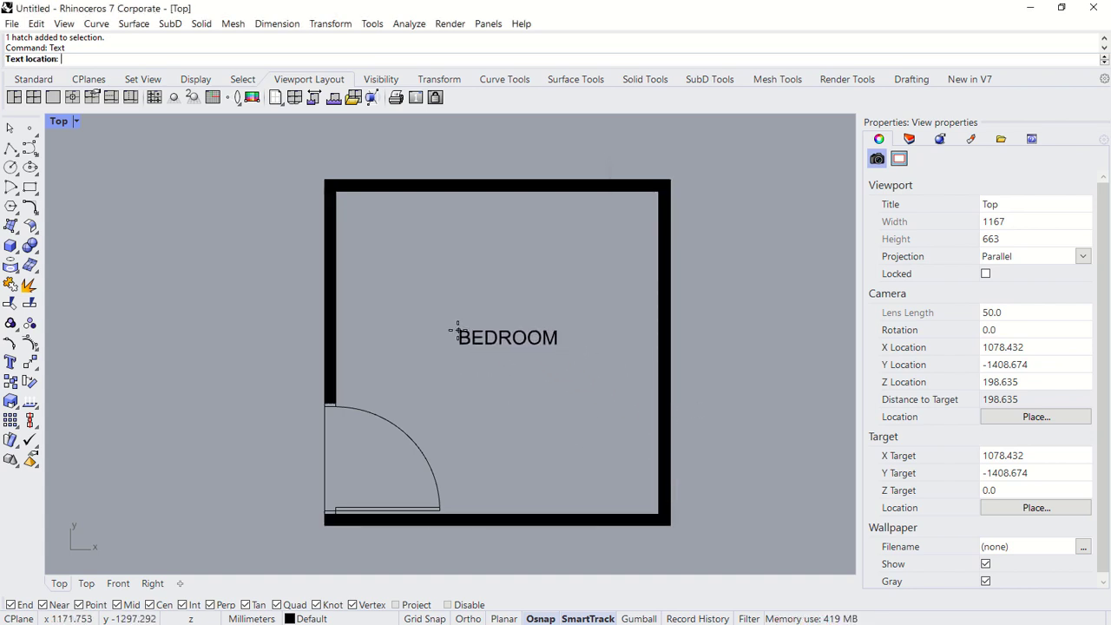
left_click(453, 335)
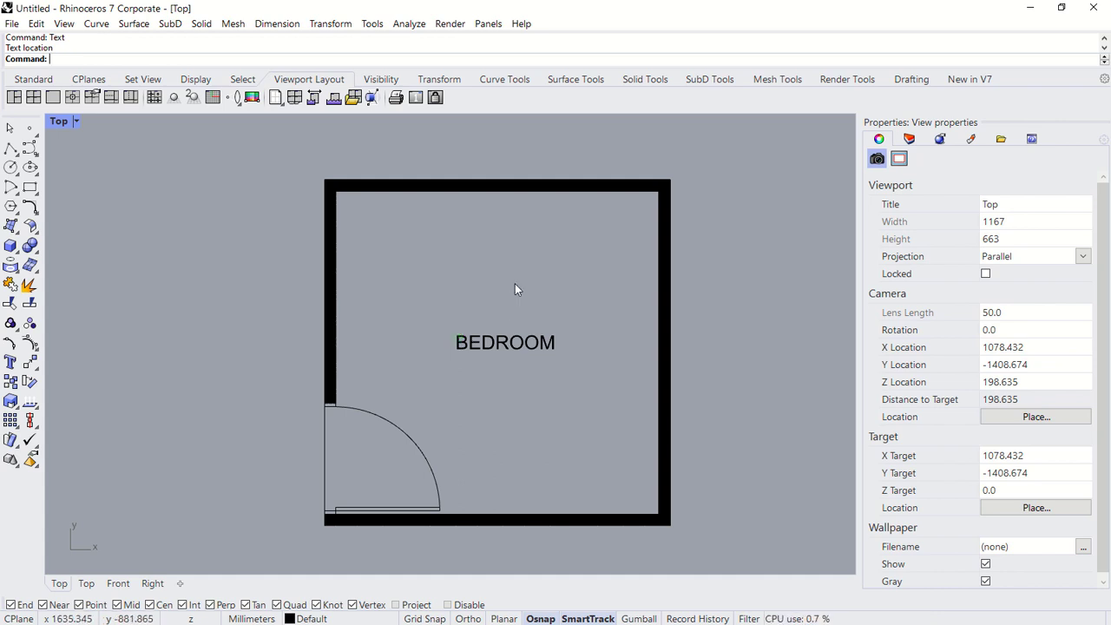
Step: Create an A4 landscape layout named IAYOUT 1 showing the plan, then return to Top view
type("Layout")
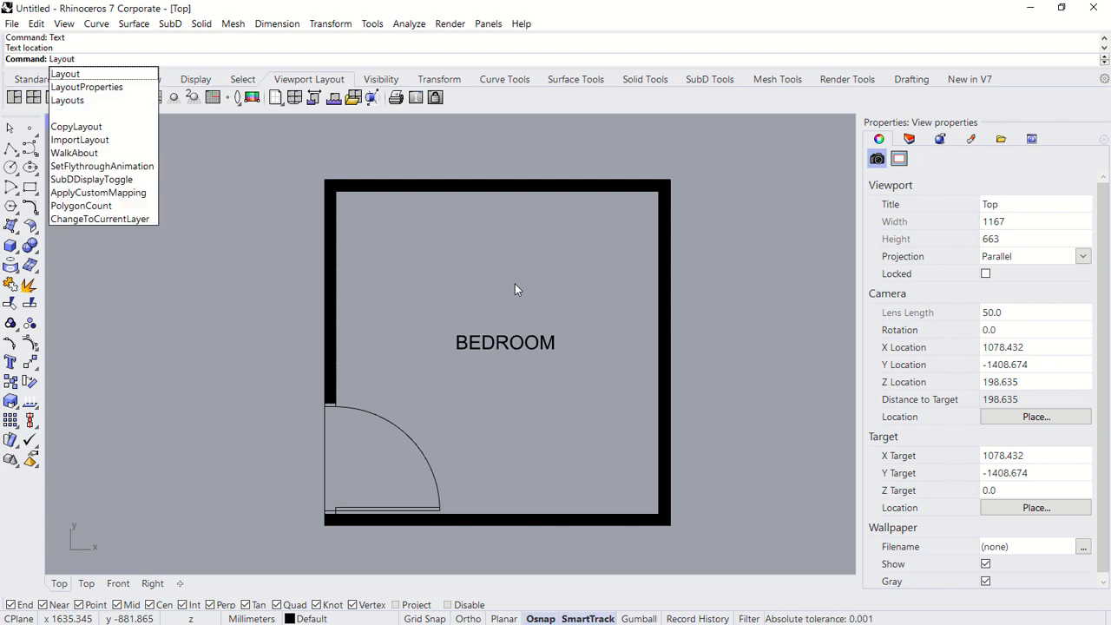
key("Return")
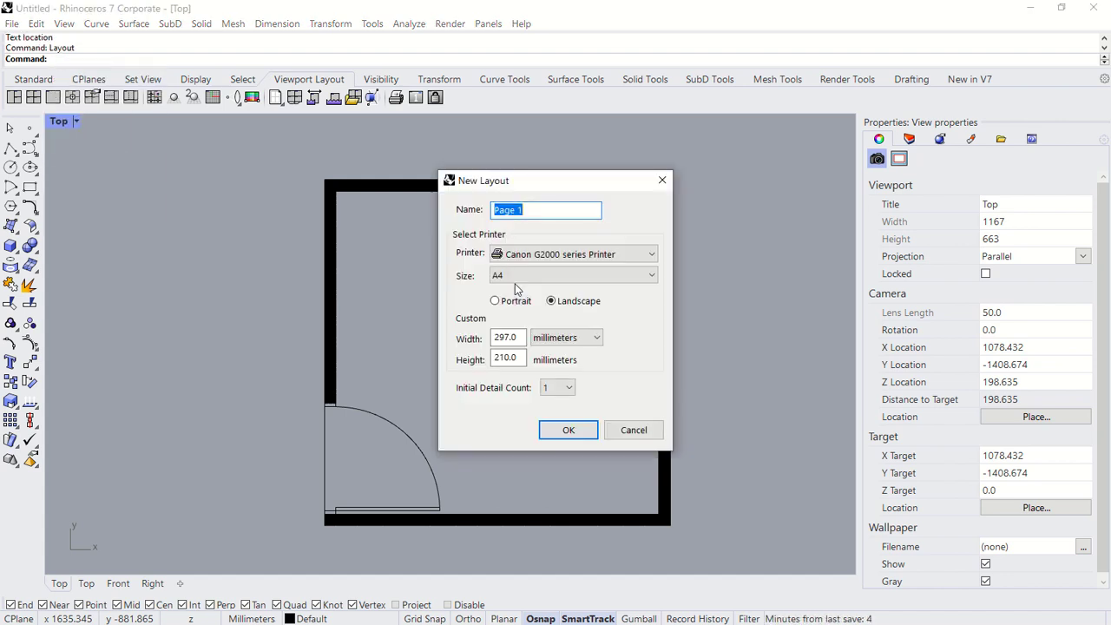
type("lAYOUT")
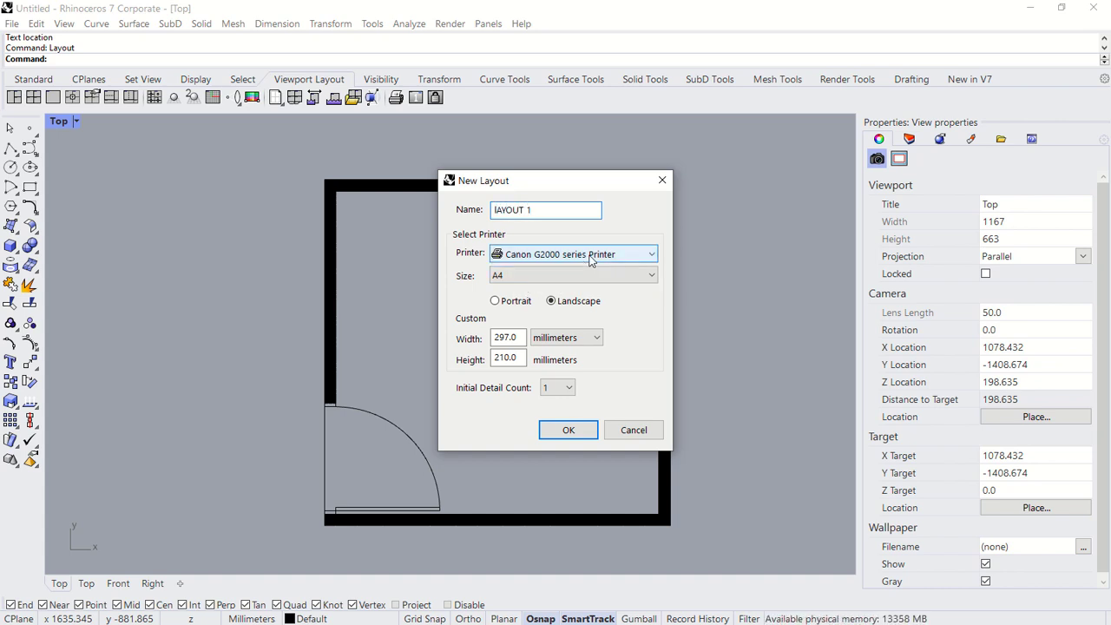
left_click(569, 432)
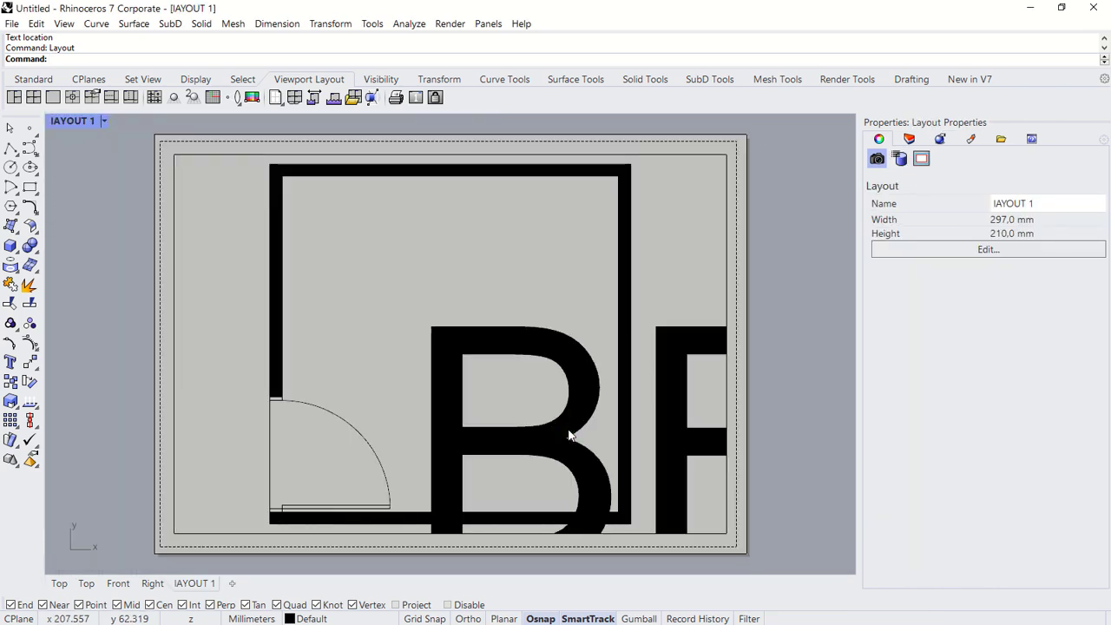
scroll(541, 293, "down", 1)
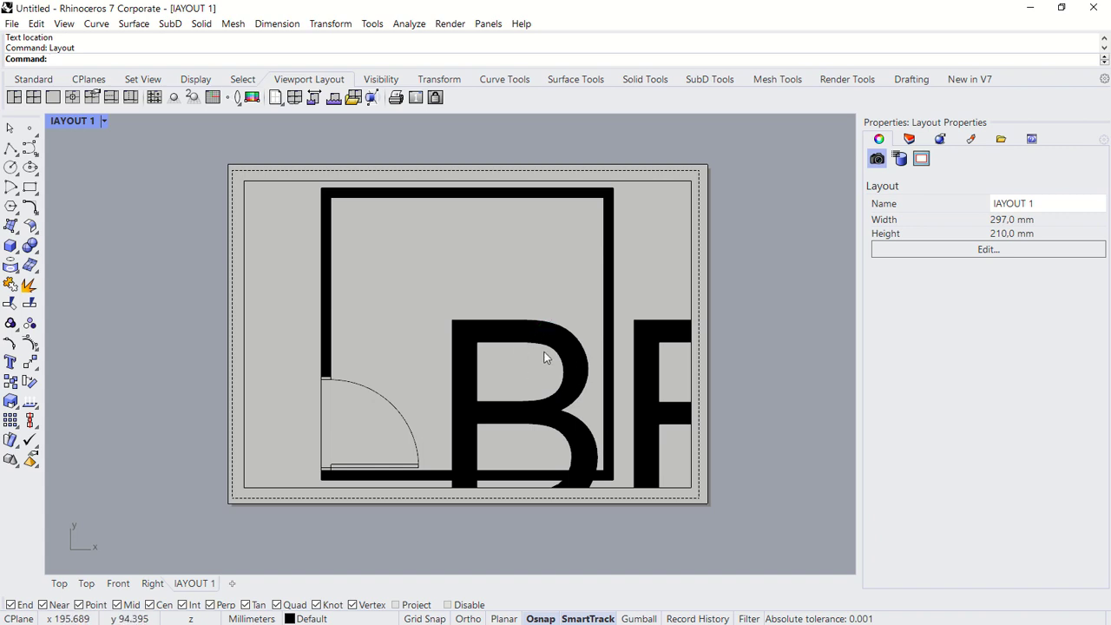
left_click(59, 584)
Step: Set the BEDROOM label's text height to 12 in the Top view
left_click(517, 345)
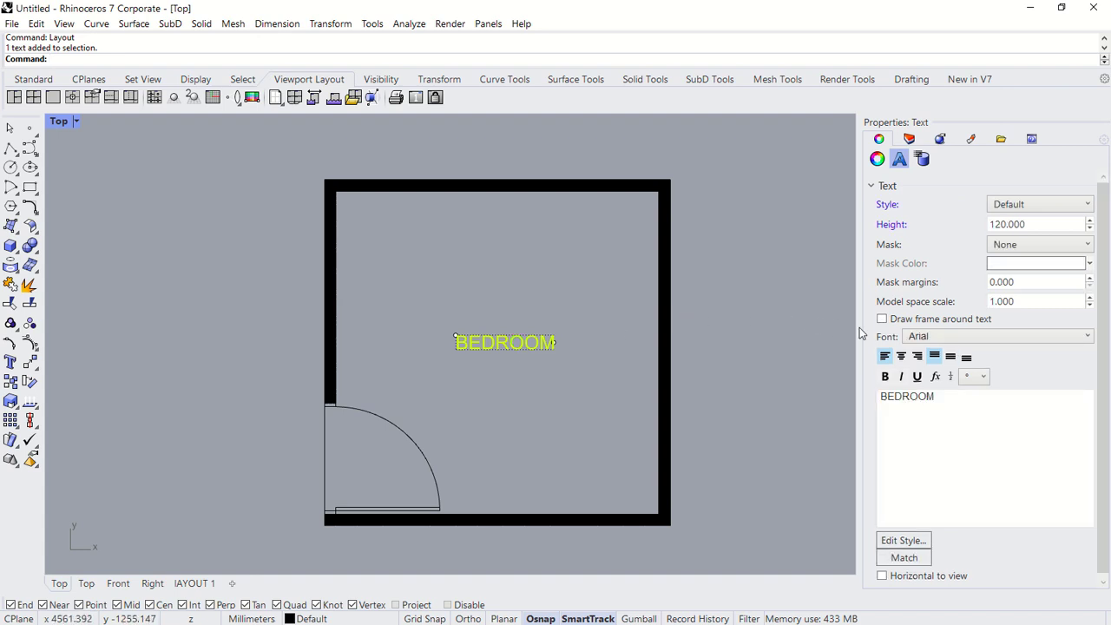
left_click(1039, 222)
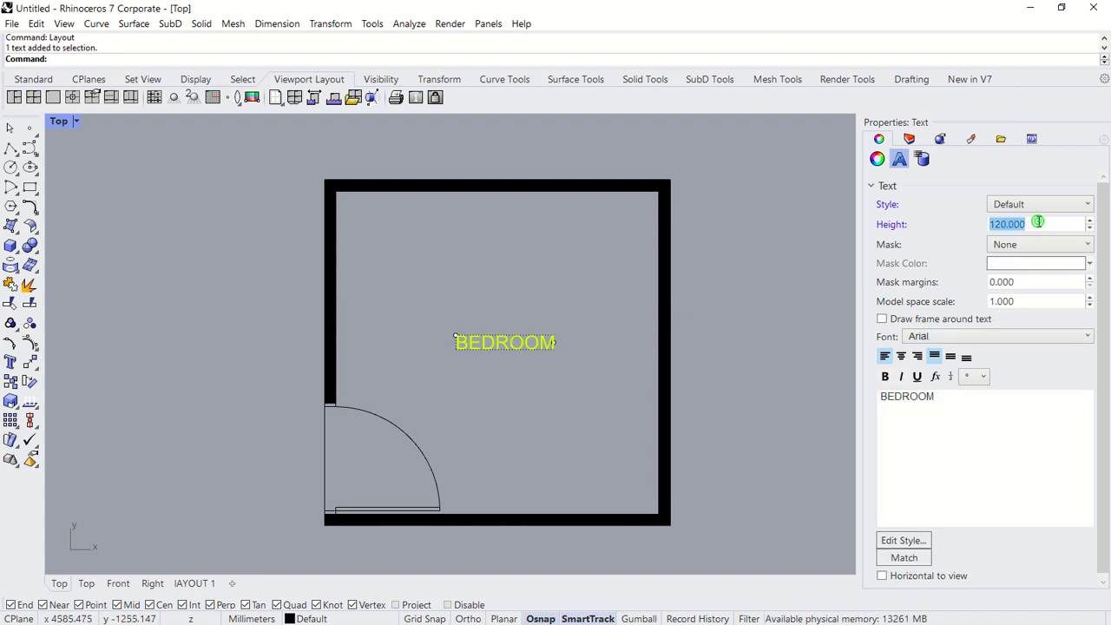
type("12")
left_click(984, 436)
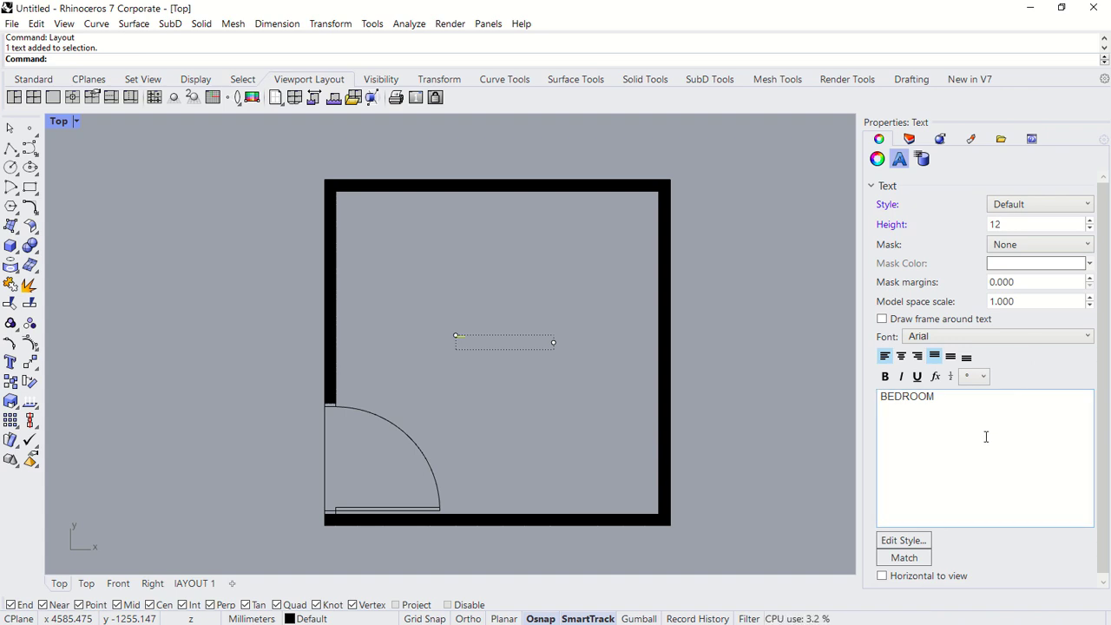
Step: On the IAYOUT 1 layout, reduce the BEDROOM label height to 6 inside the plan detail
left_click(193, 584)
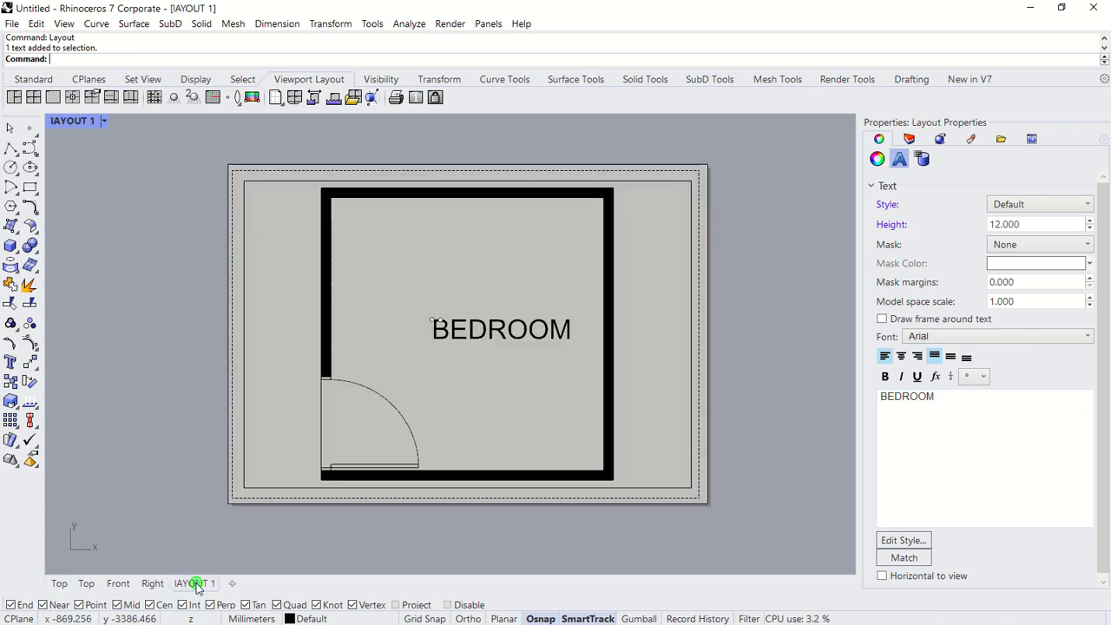
double_click(512, 332)
left_click(503, 333)
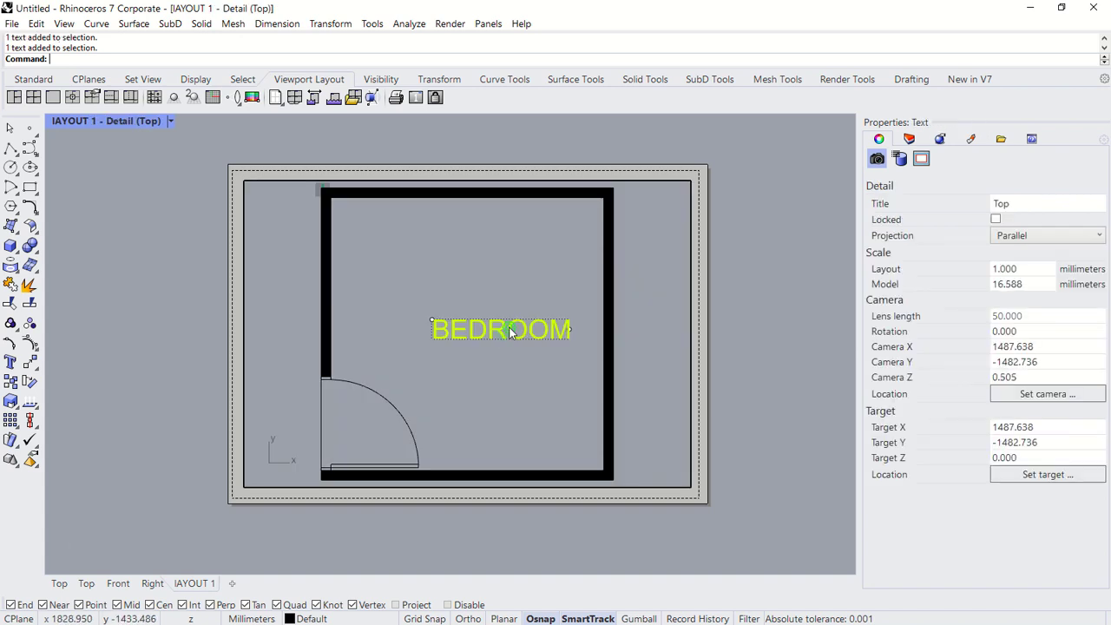
double_click(1039, 224)
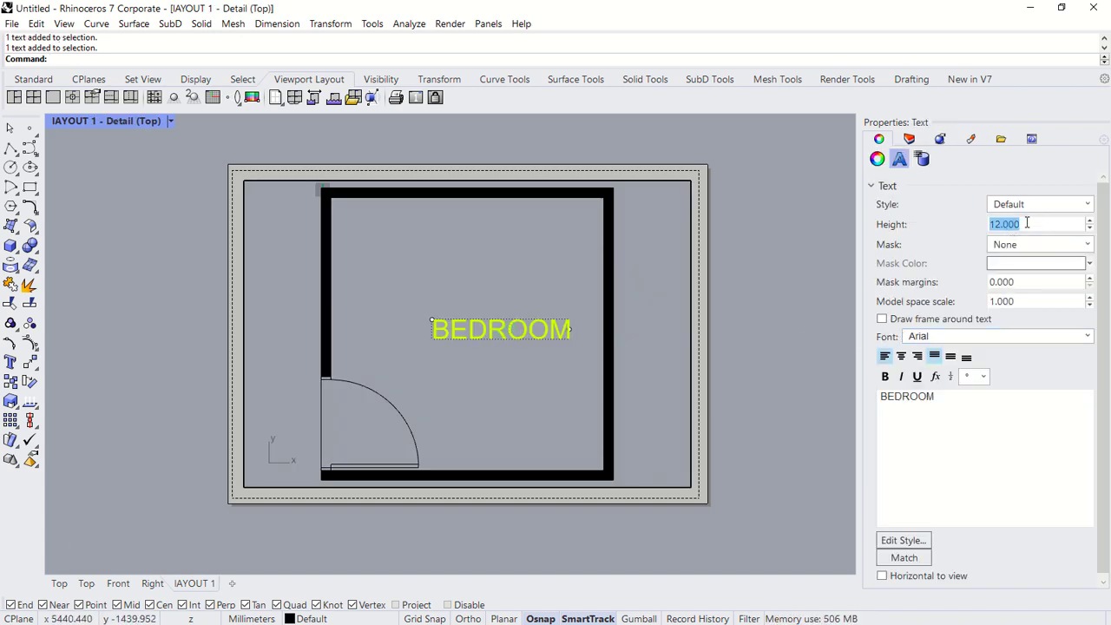
type("6")
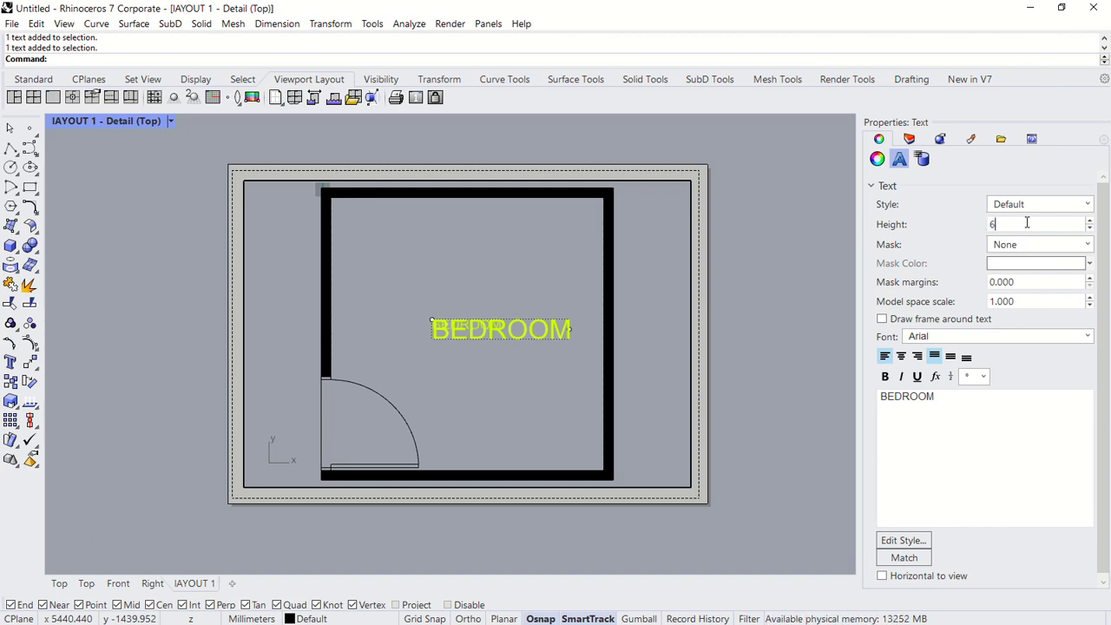
left_click(952, 441)
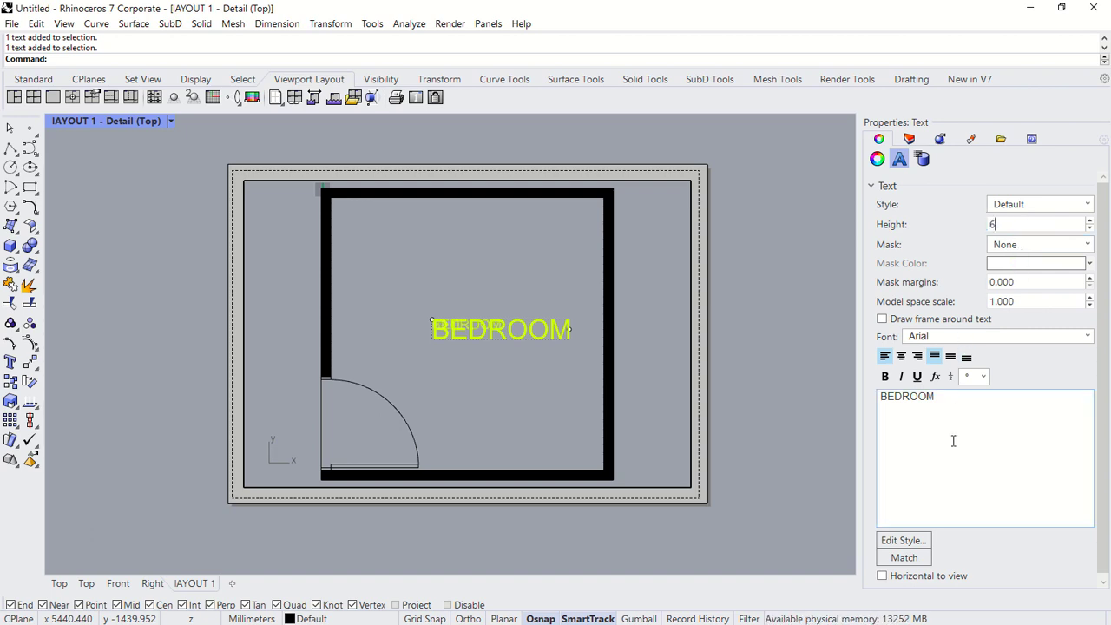
left_click(784, 335)
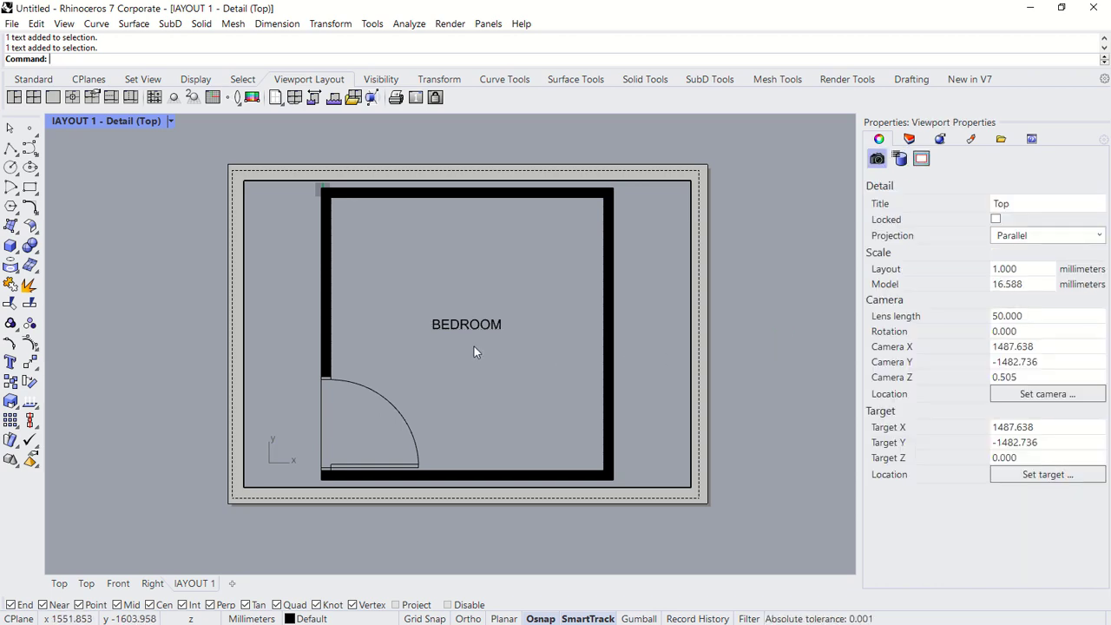
Step: Set the detail's model scale to 30 and shift the bedroom plan higher on the sheet
double_click(1034, 284)
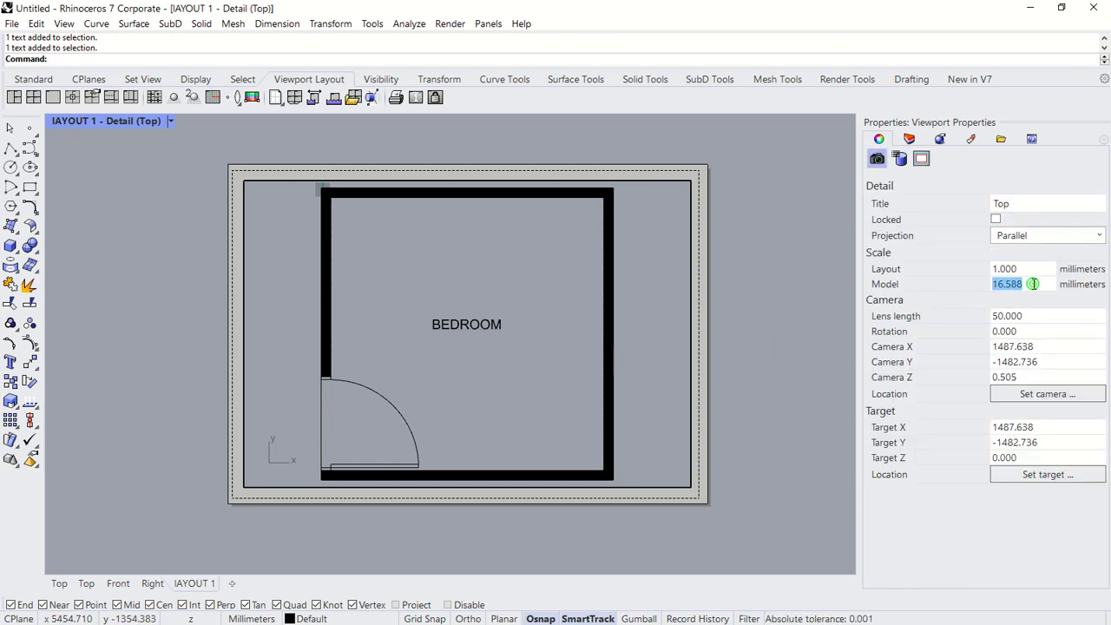
type("30.000")
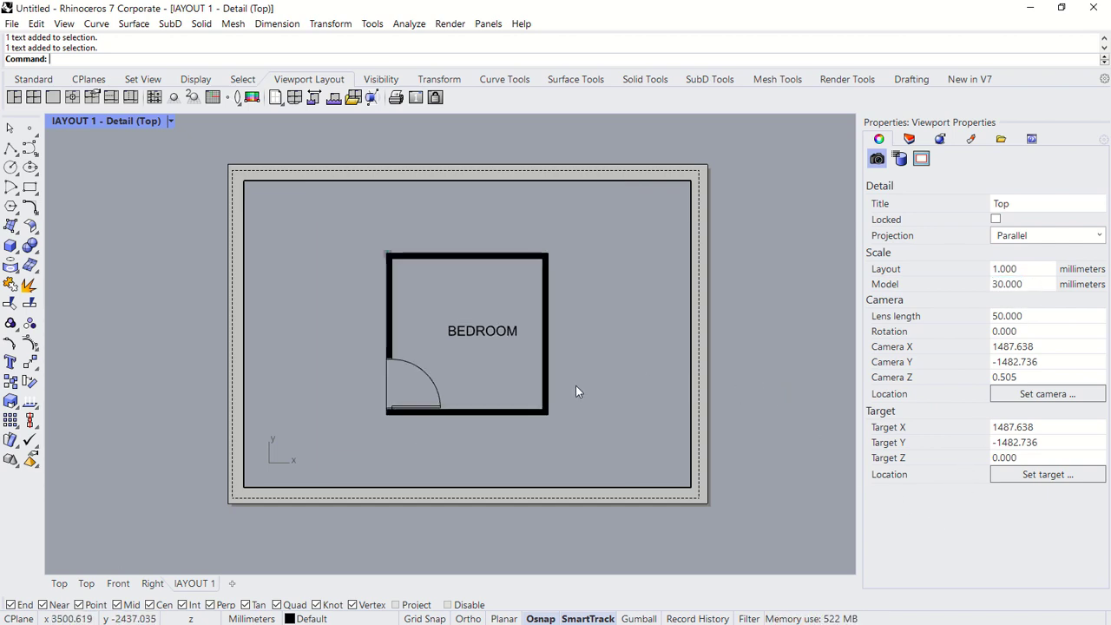
right_click_drag(573, 401, 578, 356)
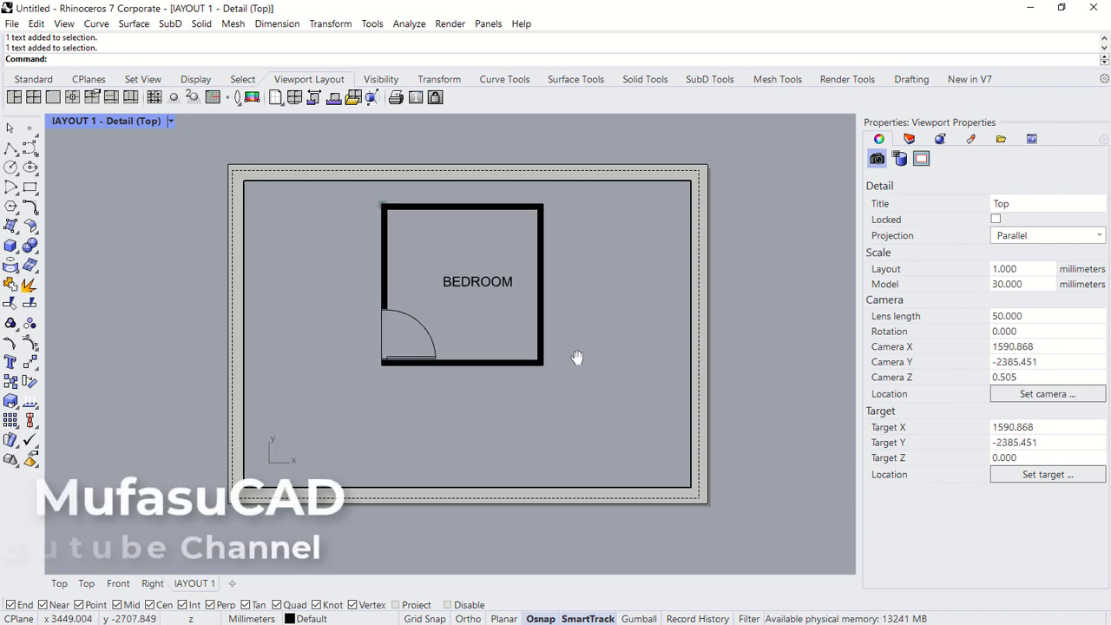
double_click(756, 353)
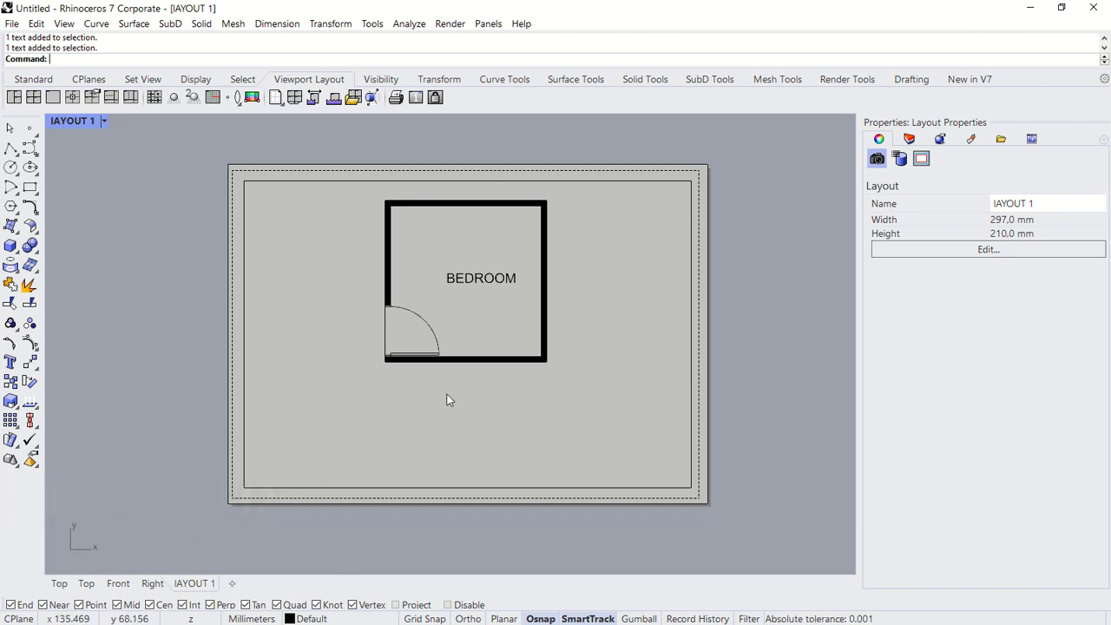
Step: Draw the title block outline rectangle from the sheet border's bottom-right corner
type("Rectangle")
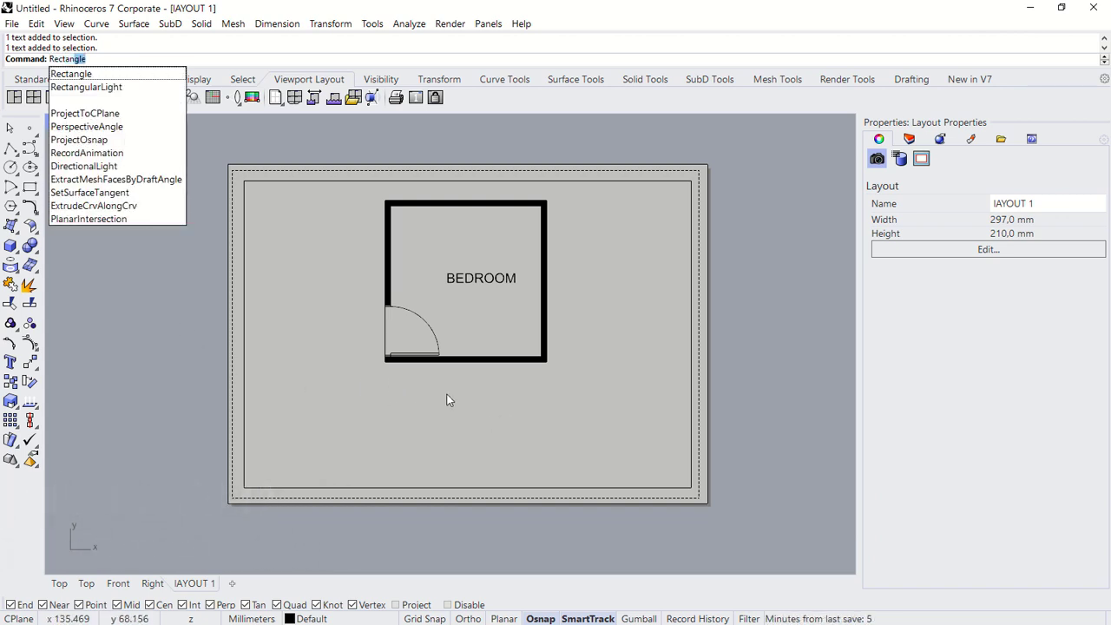
key("Return")
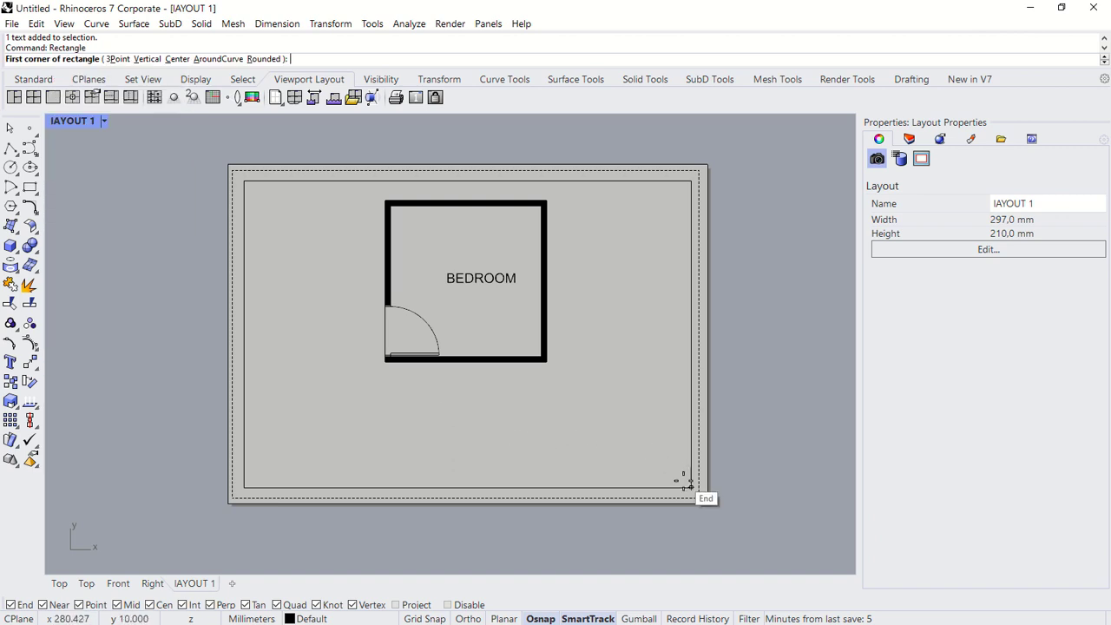
left_click(690, 486)
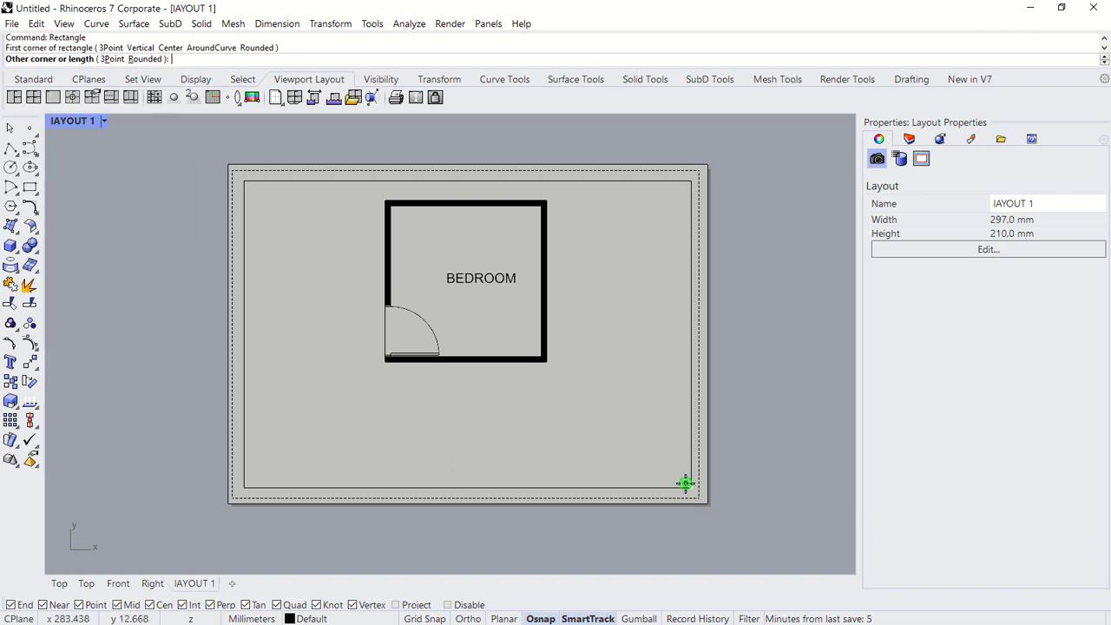
left_click(415, 424)
scroll(536, 437, "up", 2)
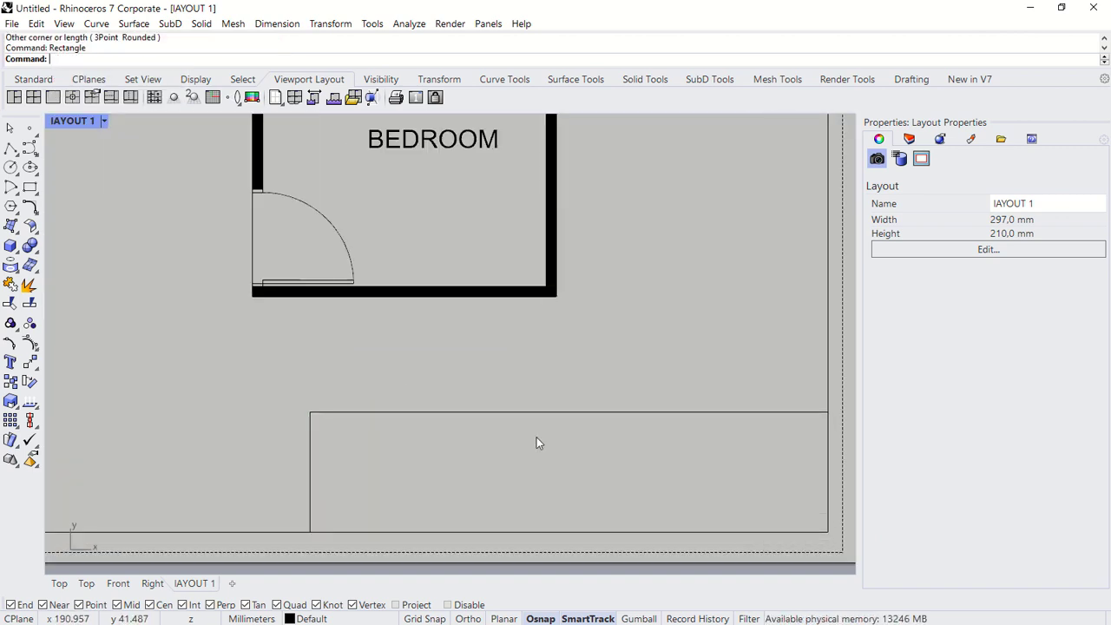
scroll(537, 437, "up", 2)
Step: Draw a thin heading strip rectangle across the top of the title block outline
right_click(537, 437)
left_click(311, 411)
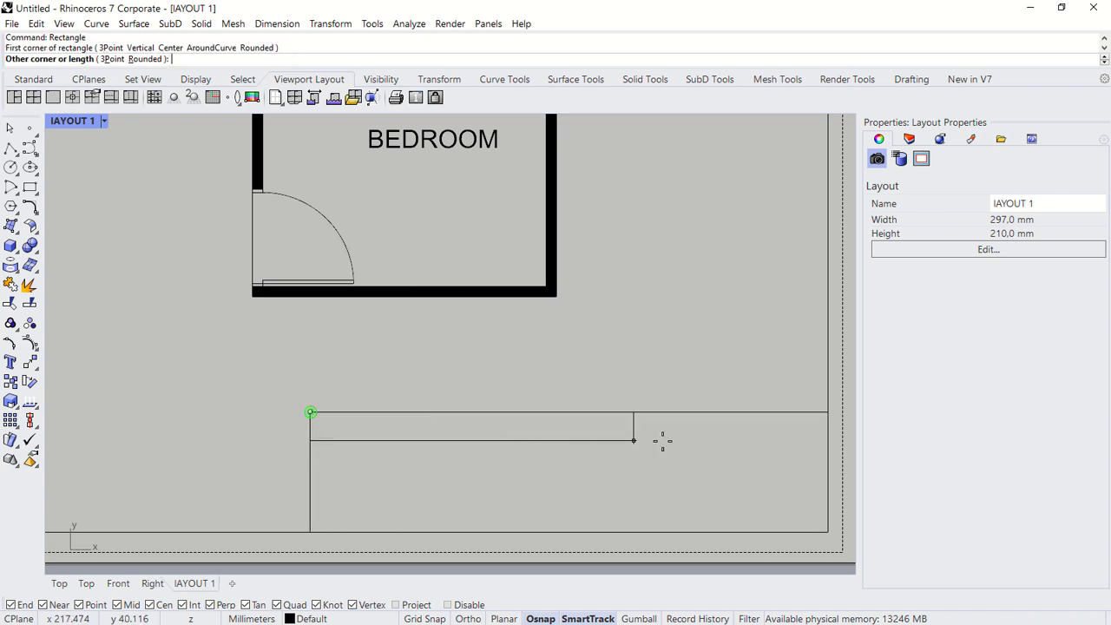
scroll(820, 426, "up", 5)
scroll(824, 425, "down", 2)
scroll(836, 424, "up", 2)
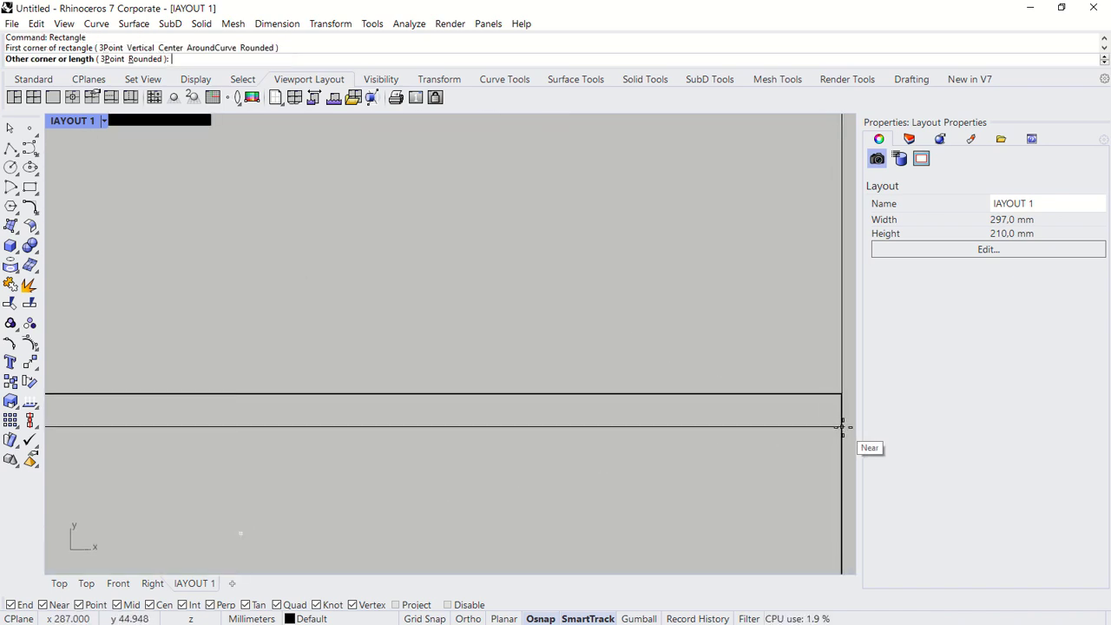
scroll(838, 425, "up", 2)
left_click(840, 426)
scroll(652, 445, "down", 2)
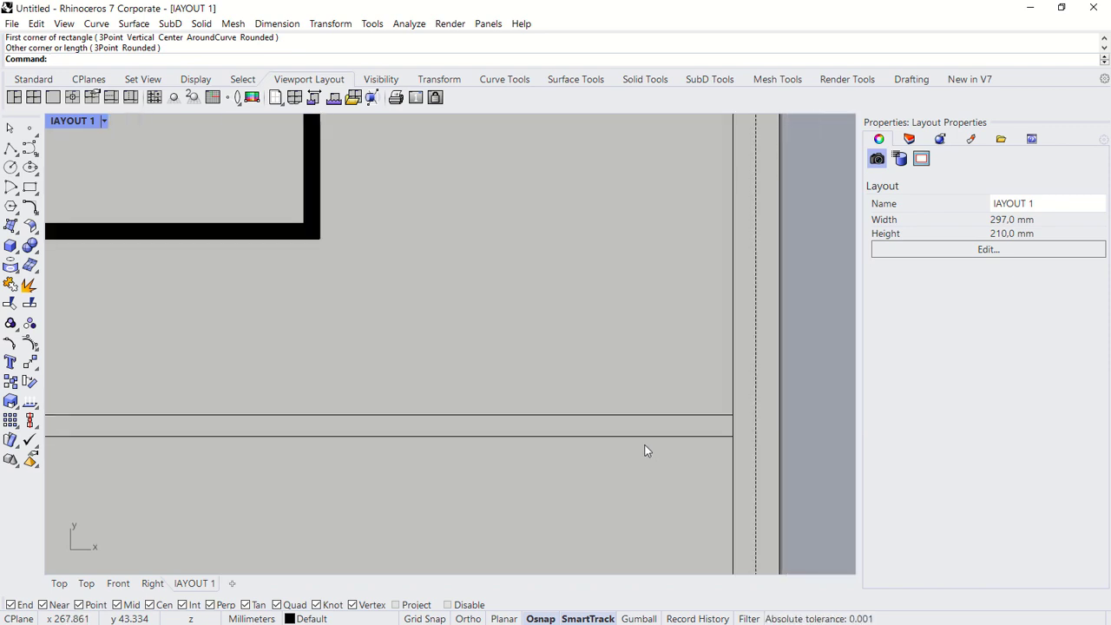
scroll(648, 447, "down", 1)
scroll(369, 422, "down", 2)
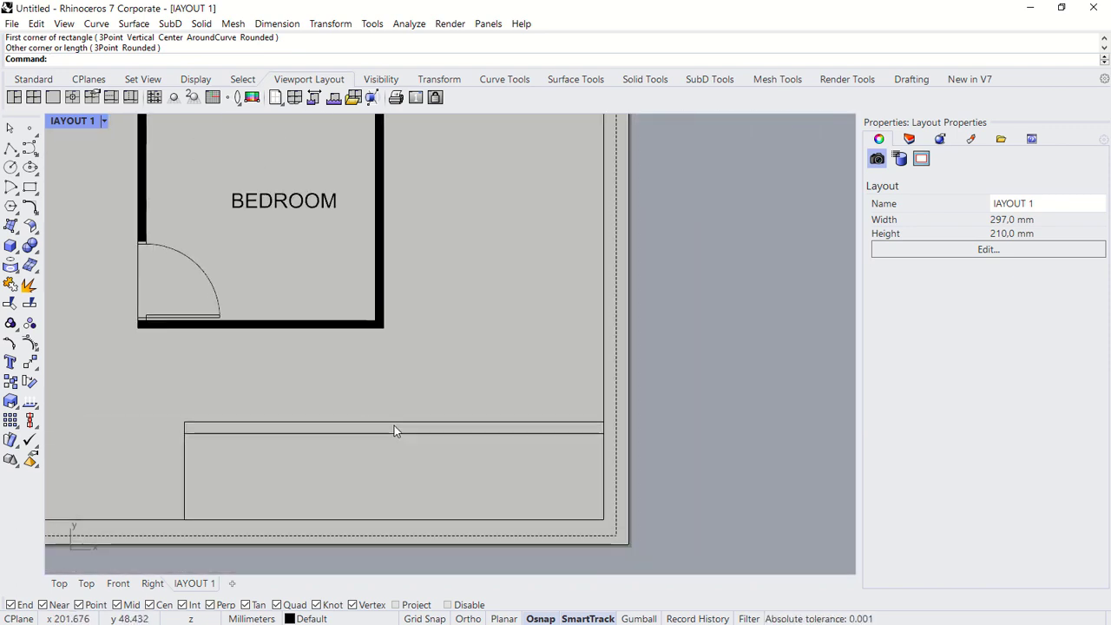
Step: Draw a divider rectangle from the strip's midpoint to the bottom edge to form the cells
key("Return")
left_click(393, 422)
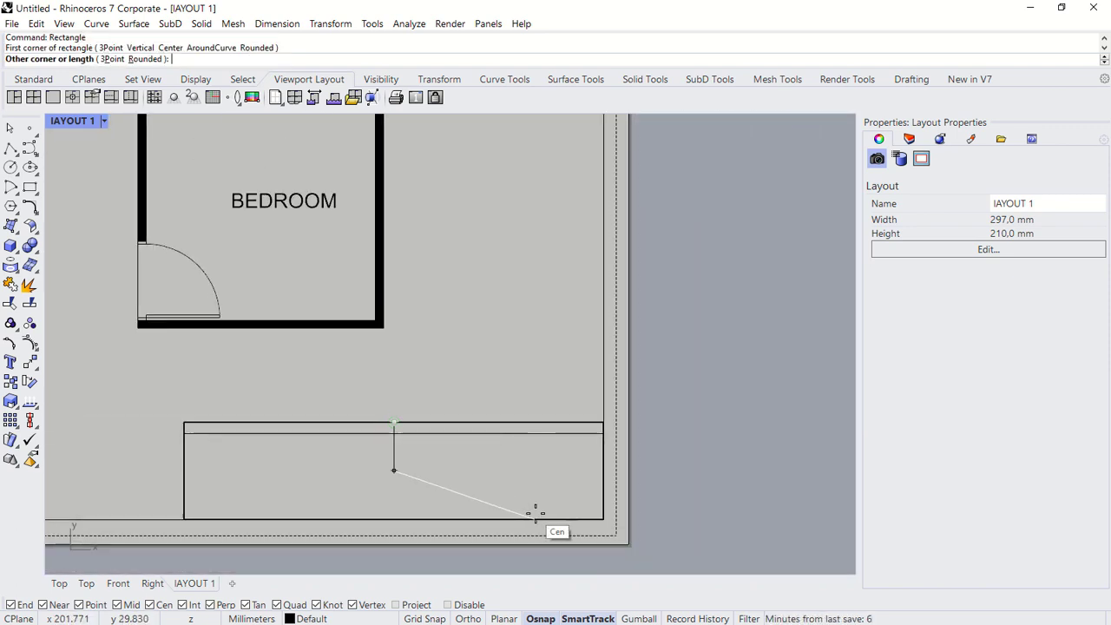
scroll(517, 518, "up", 2)
scroll(516, 519, "up", 2)
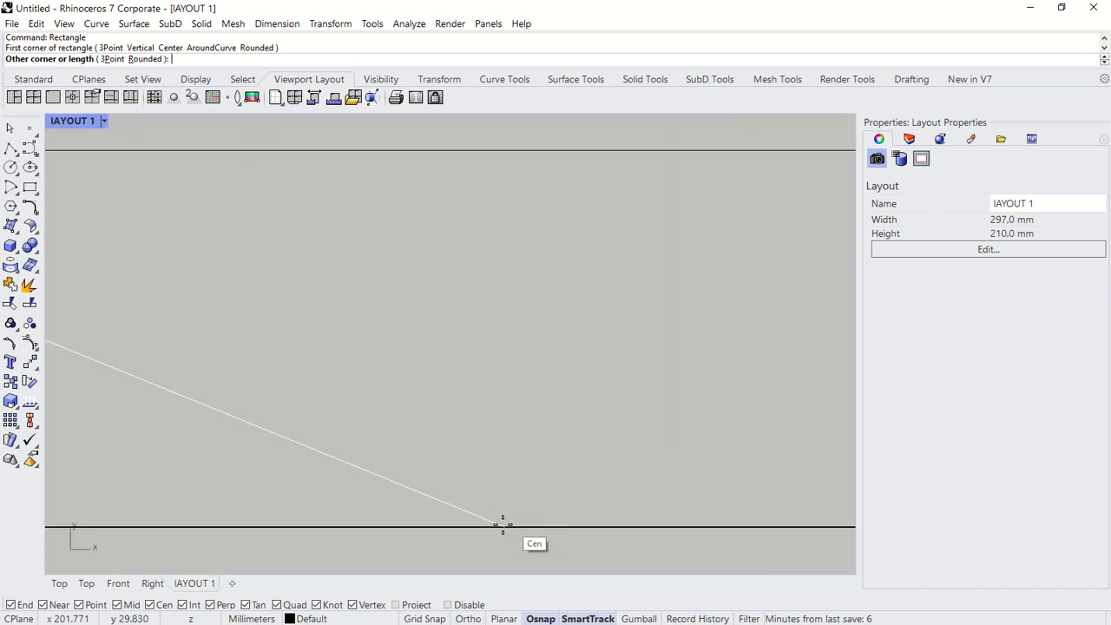
left_click(495, 526)
scroll(519, 456, "down", 2)
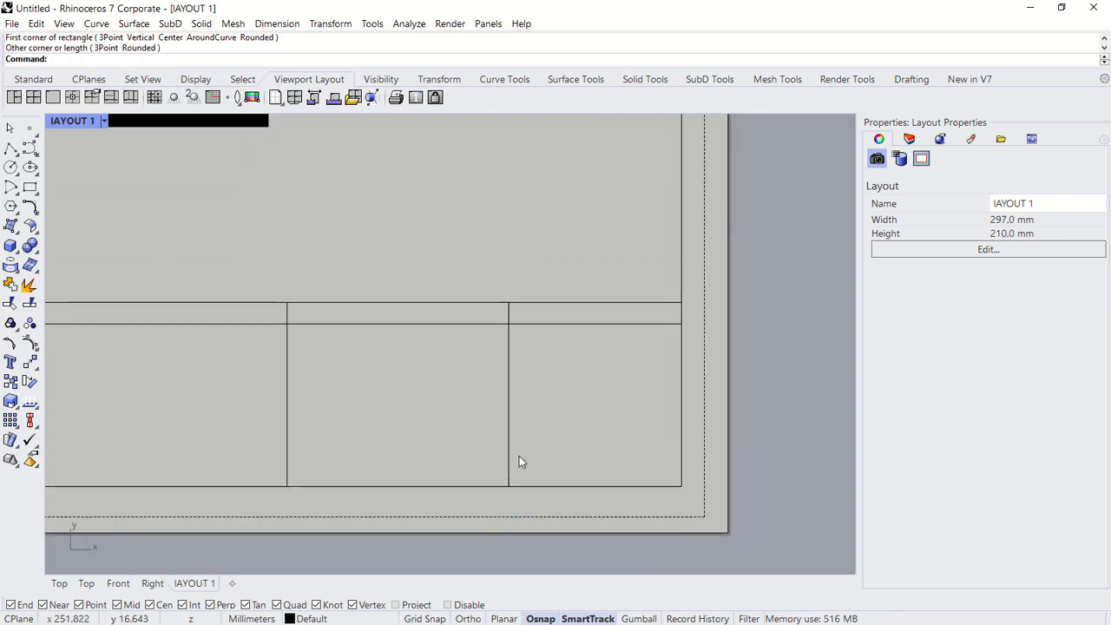
scroll(520, 455, "down", 2)
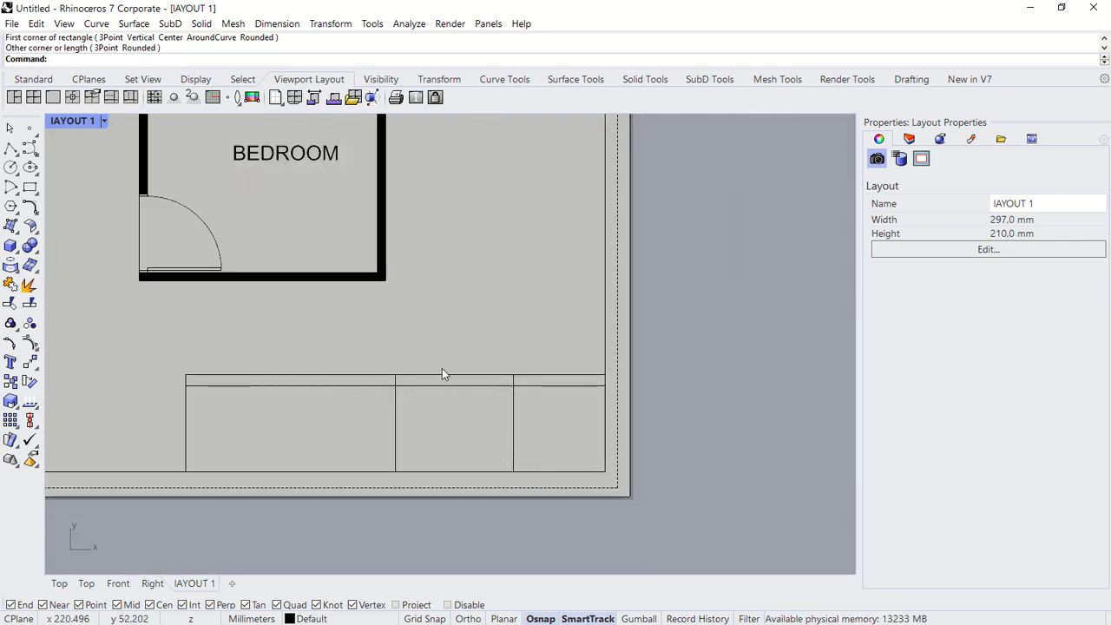
right_click_drag(440, 341, 541, 363)
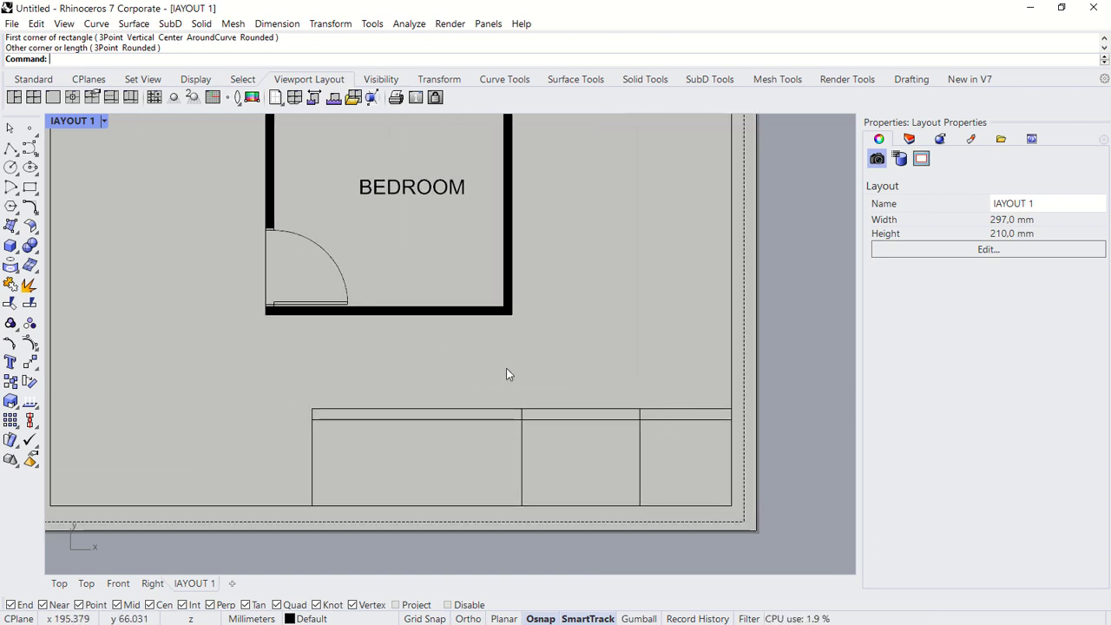
Step: Place 'EXAMPLE' text at height 3 in the title block's heading strip
type("Text")
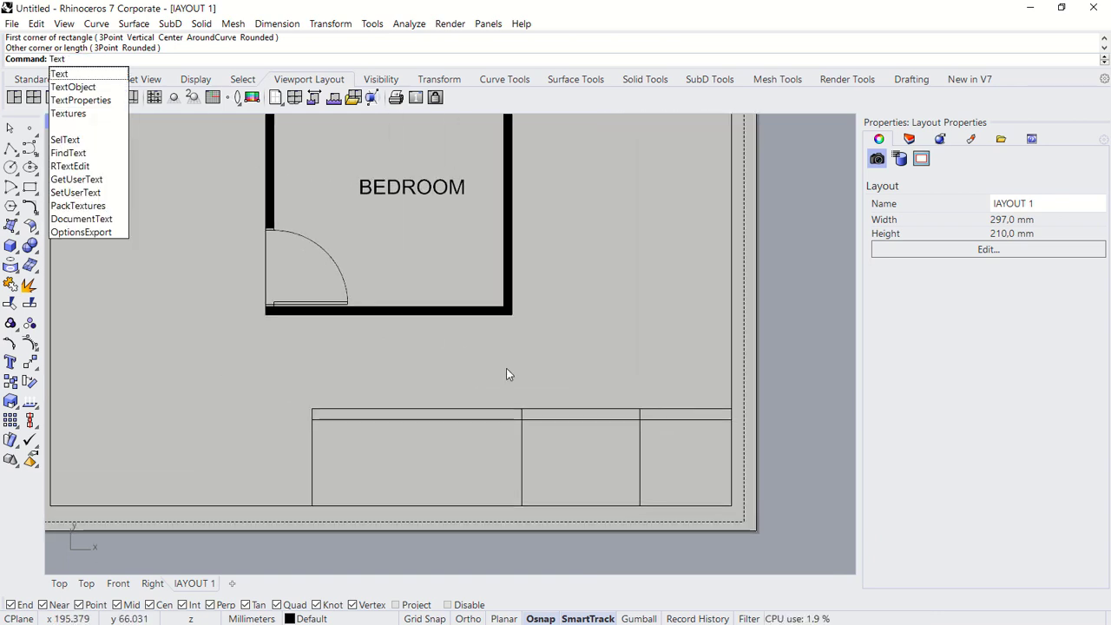
key("Return")
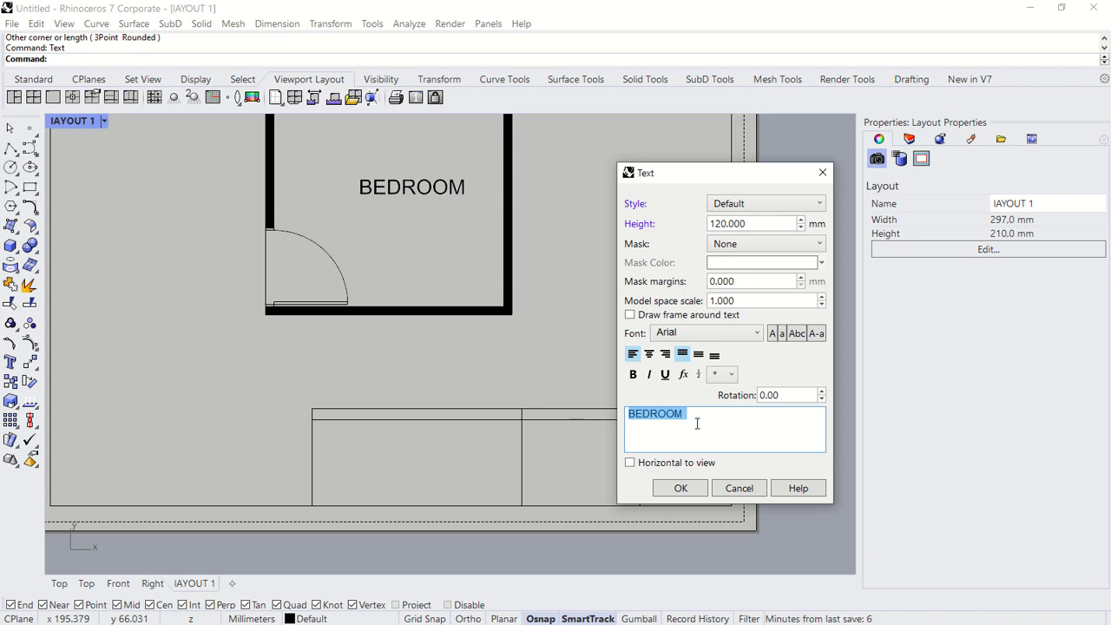
type("EXAMPLE")
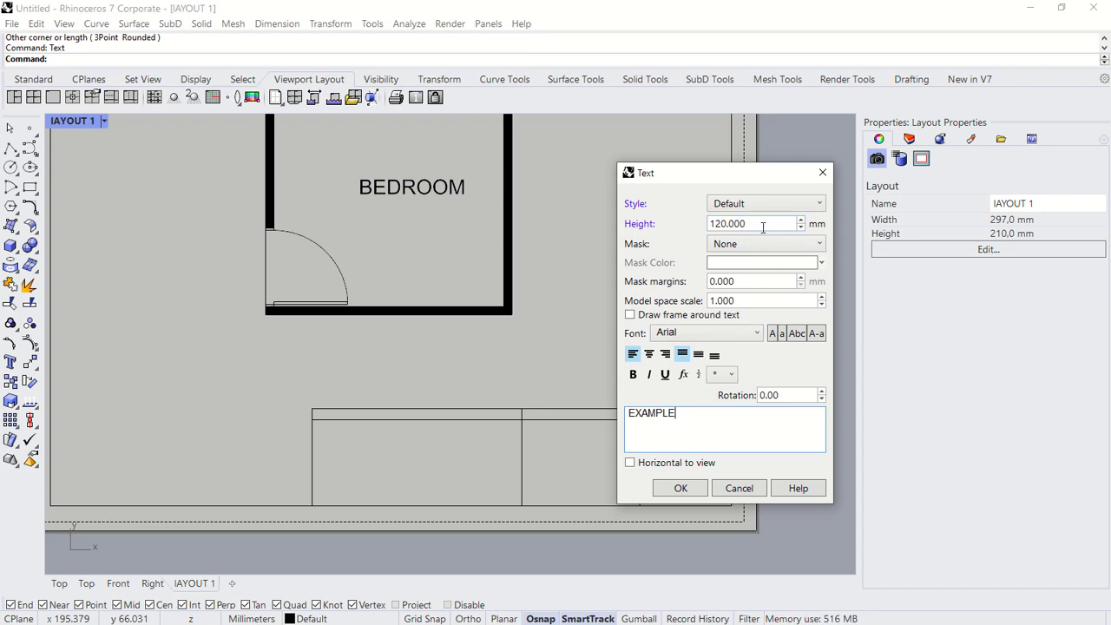
left_click(756, 221)
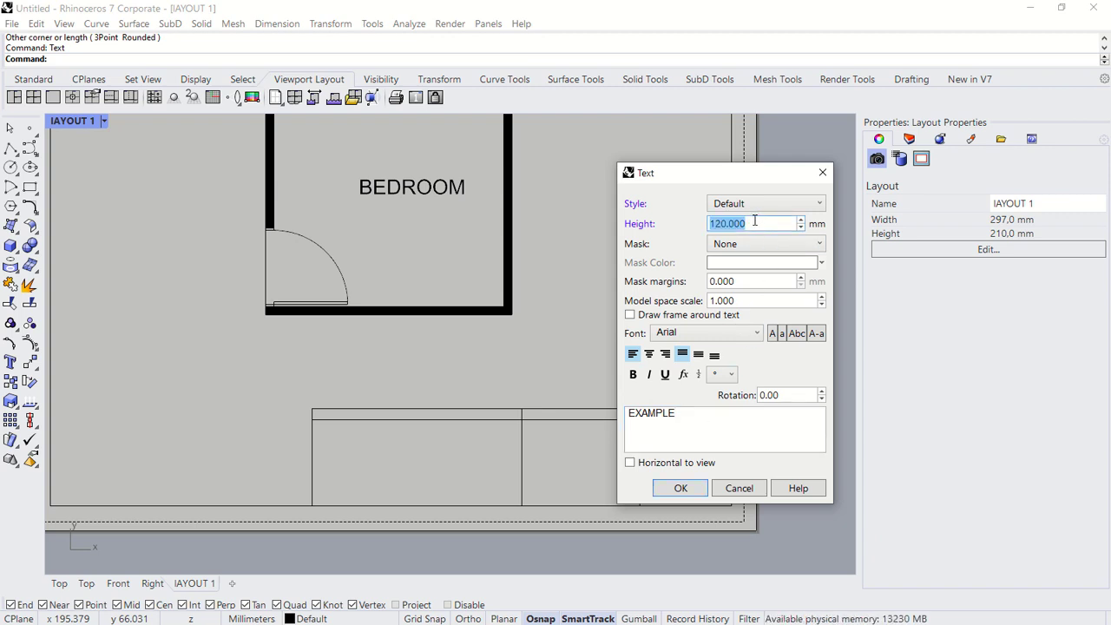
type("3")
left_click(681, 488)
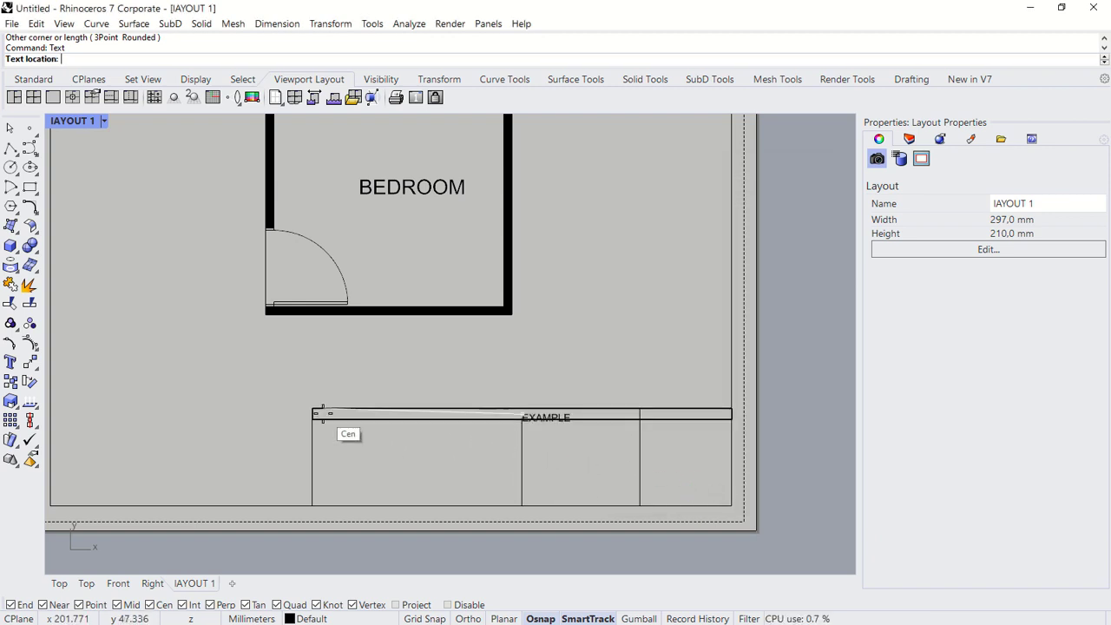
scroll(320, 412, "up", 3)
scroll(319, 415, "up", 2)
scroll(318, 409, "up", 2)
scroll(290, 389, "up", 2)
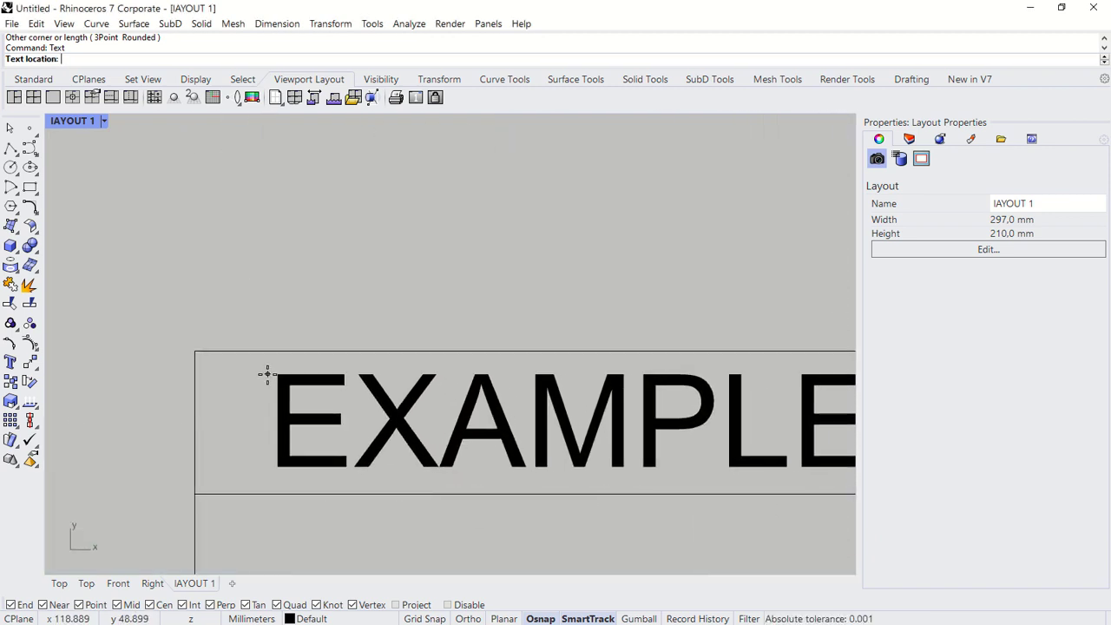
left_click(267, 375)
scroll(552, 391, "down", 2)
scroll(552, 391, "down", 3)
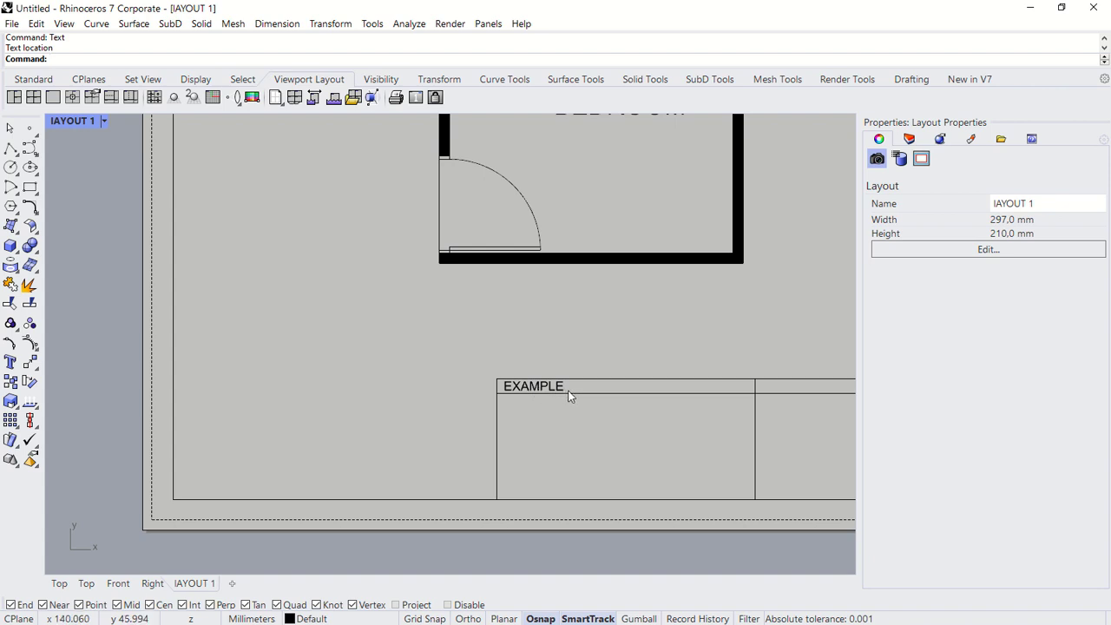
right_click_drag(570, 396, 433, 386)
type("Co")
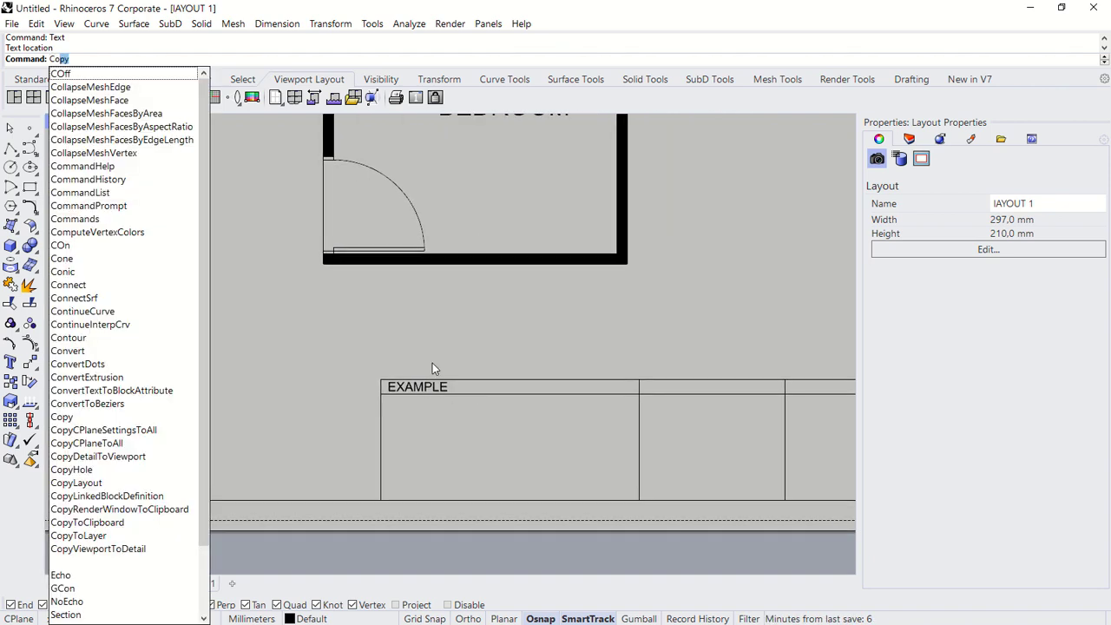
Step: Copy the EXAMPLE text into the adjacent title block cells and twice, stacked, below the plan
key("Return")
left_click(426, 388)
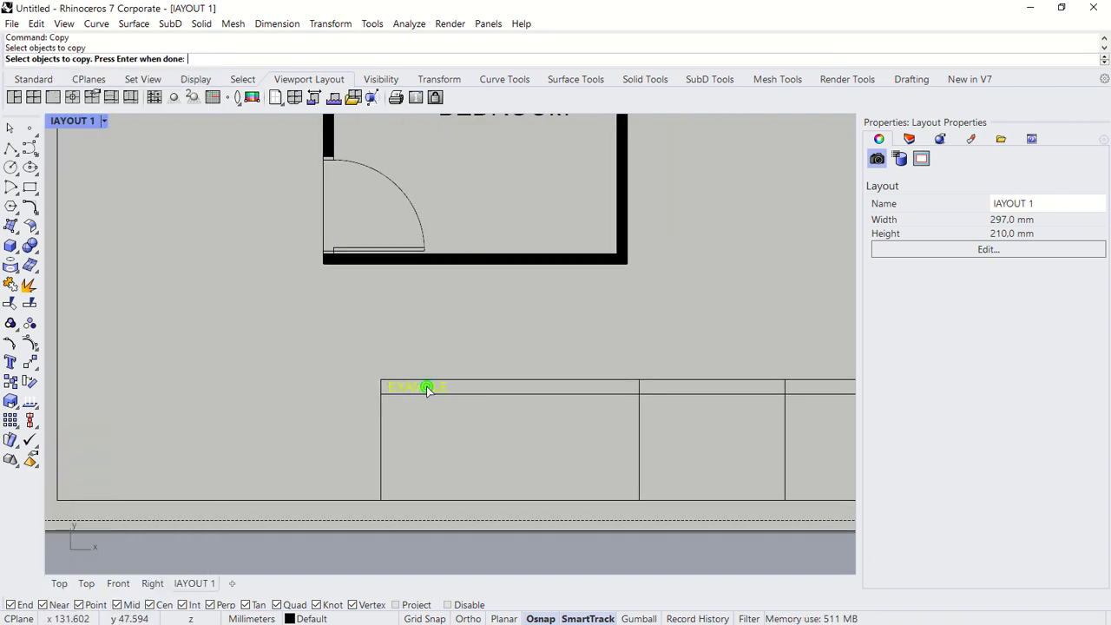
key("Return")
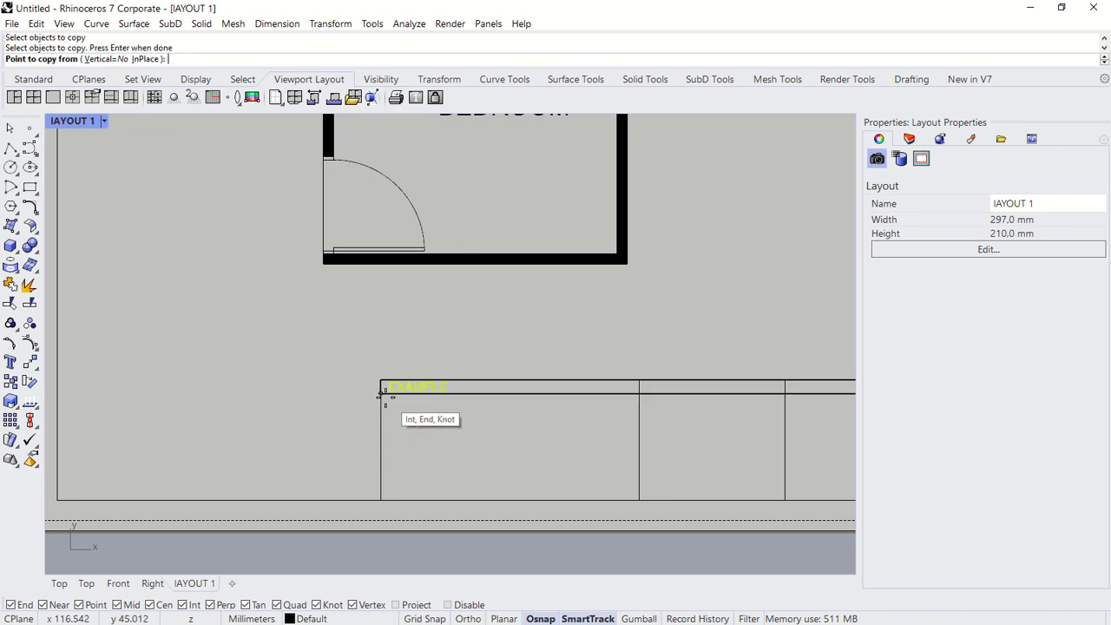
left_click(382, 395)
left_click(640, 395)
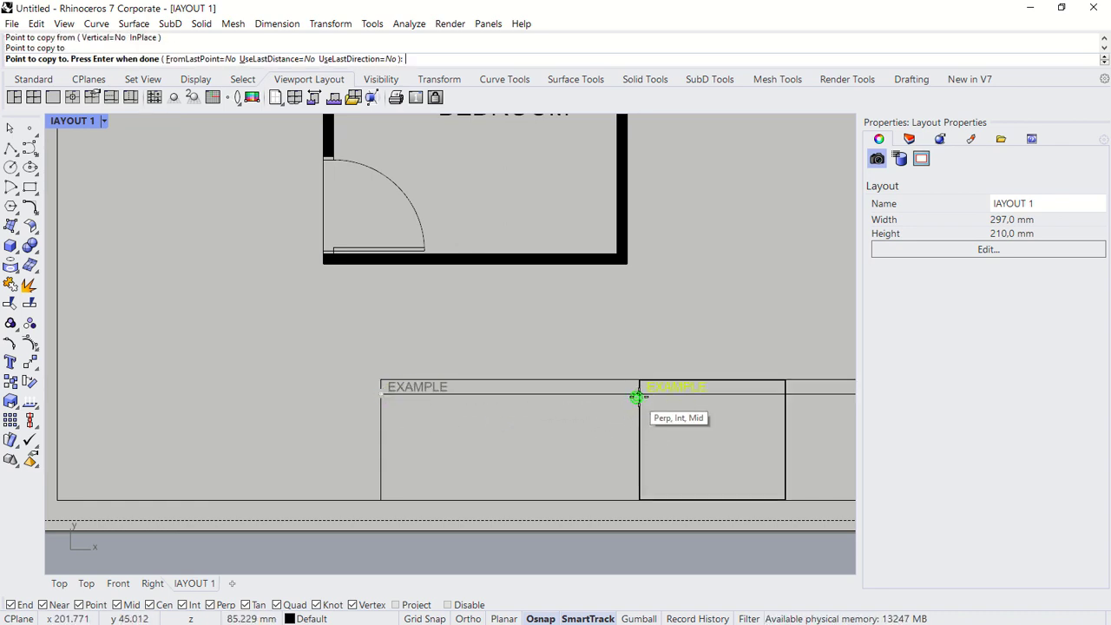
left_click(780, 395)
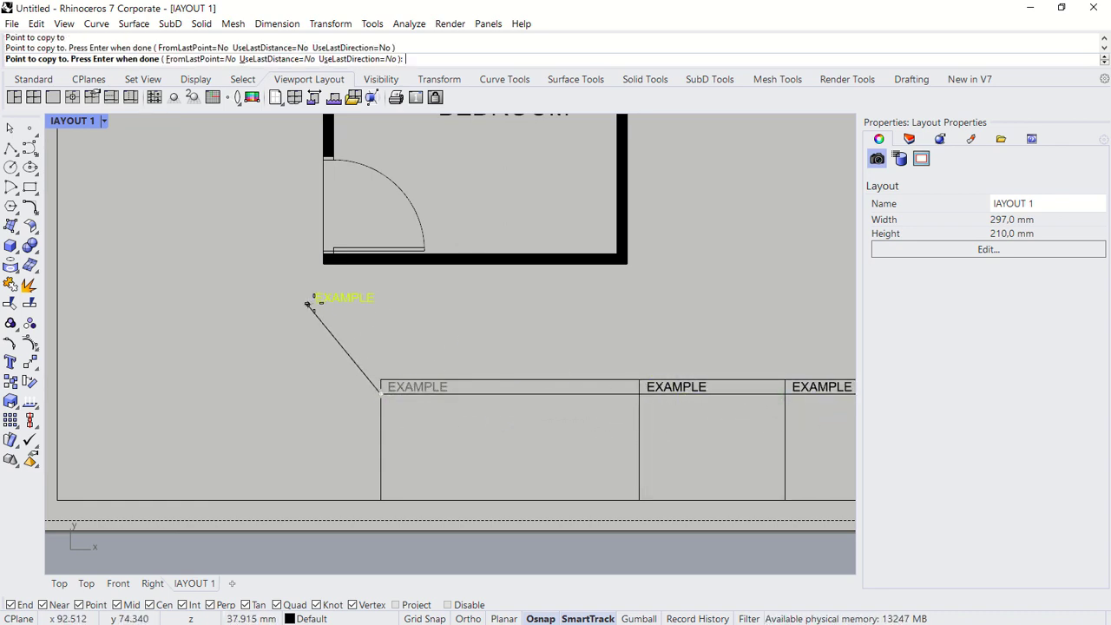
left_click(318, 300)
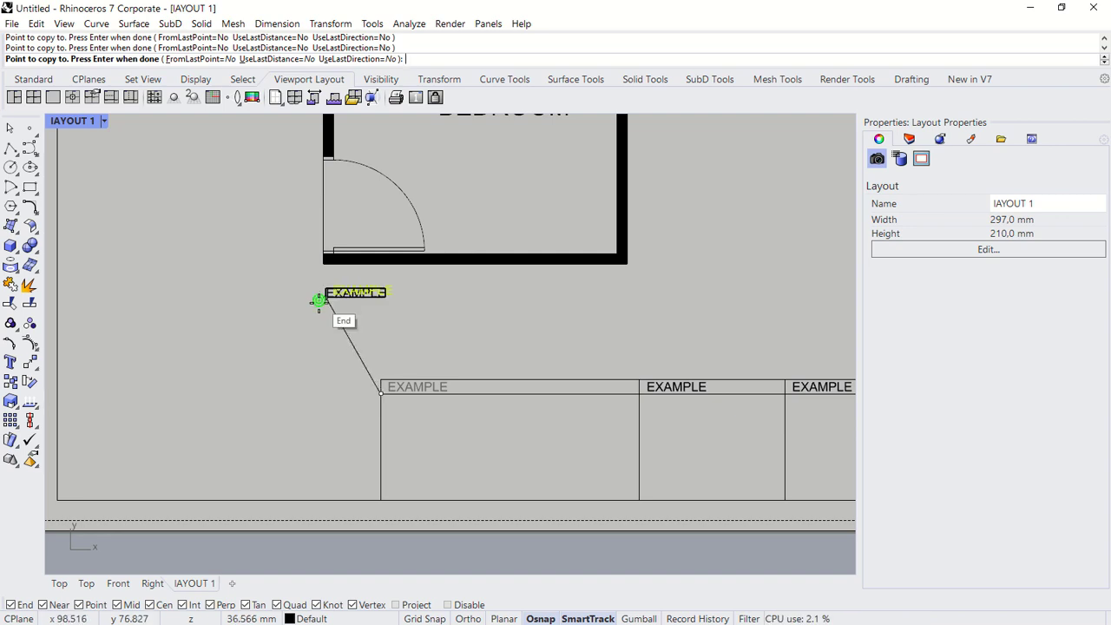
scroll(319, 313, "up", 5)
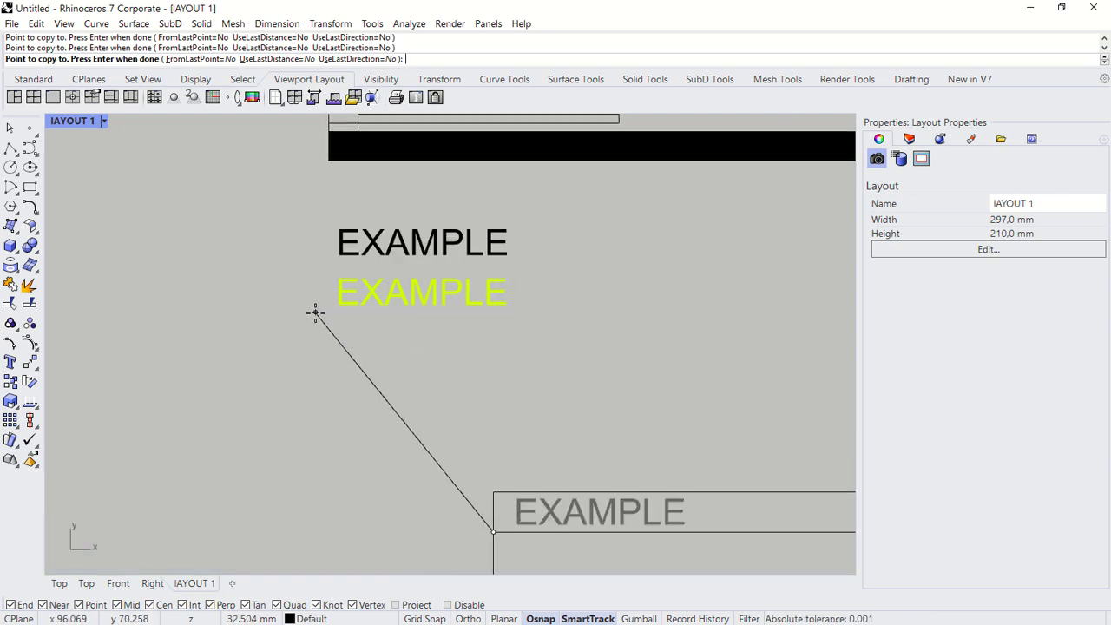
left_click(315, 312)
key("Return")
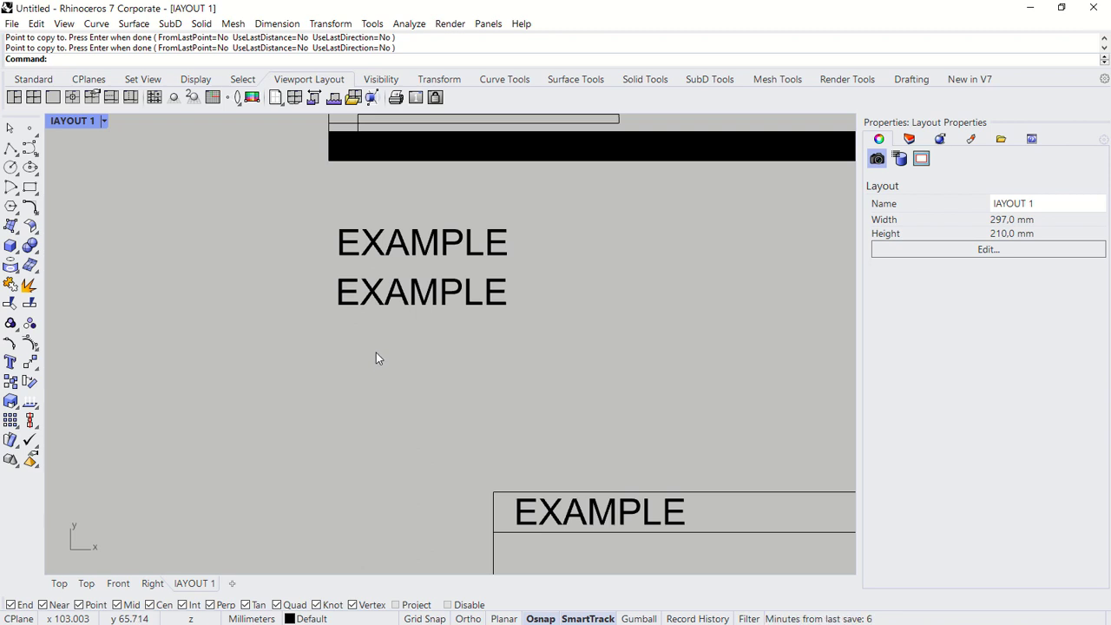
type("Line")
Step: Draw a horizontal line between the two stacked EXAMPLE copies below the plan
key("Return")
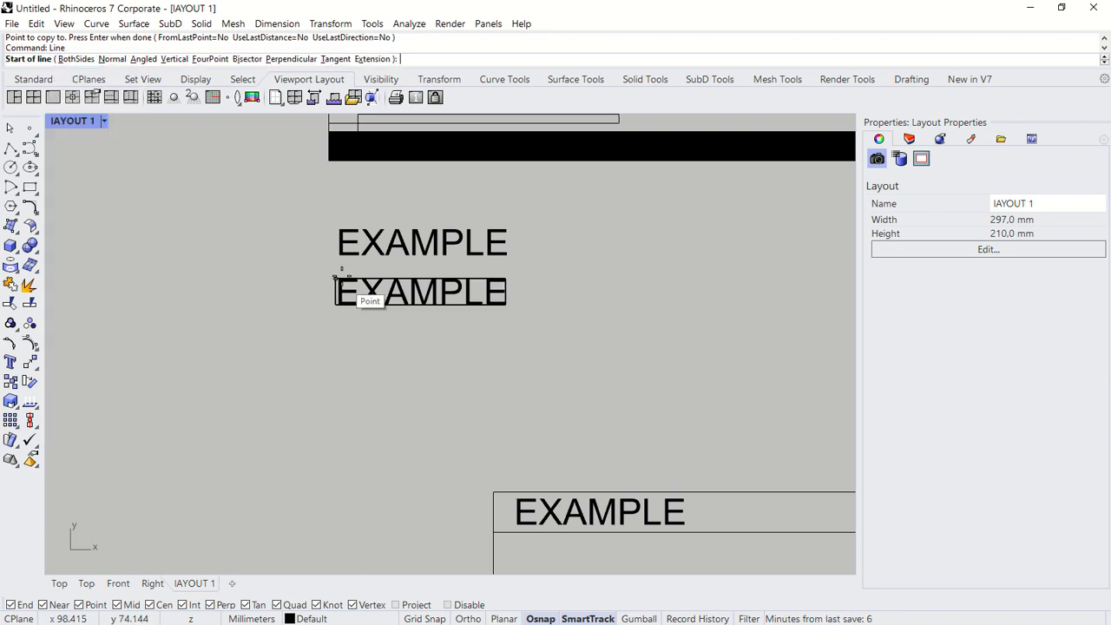
scroll(341, 266, "up", 4)
left_click(336, 267)
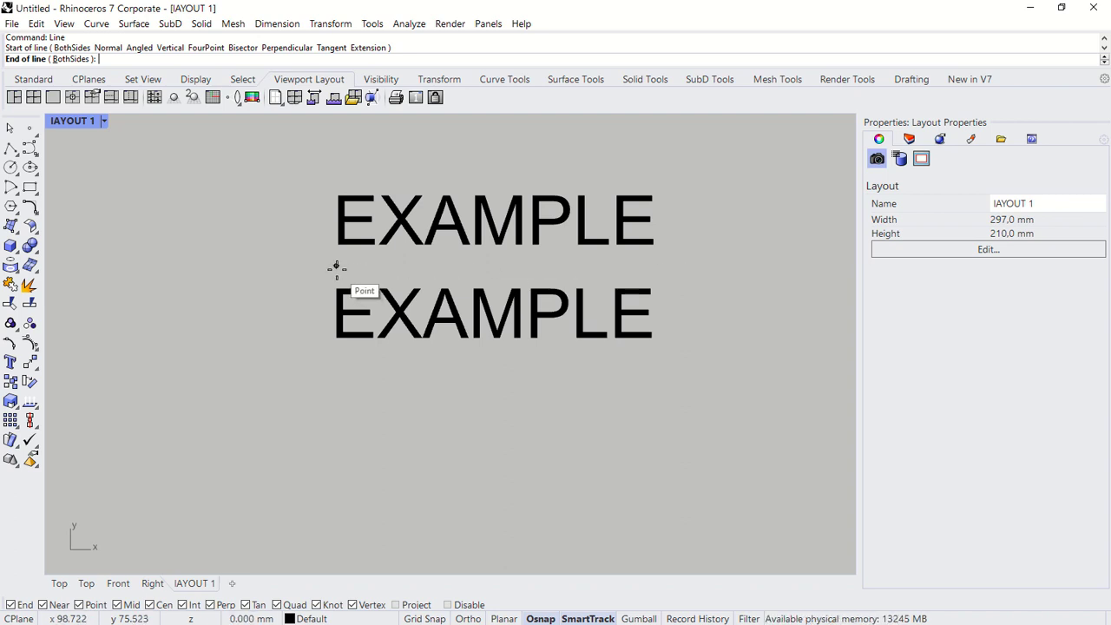
left_click(668, 265)
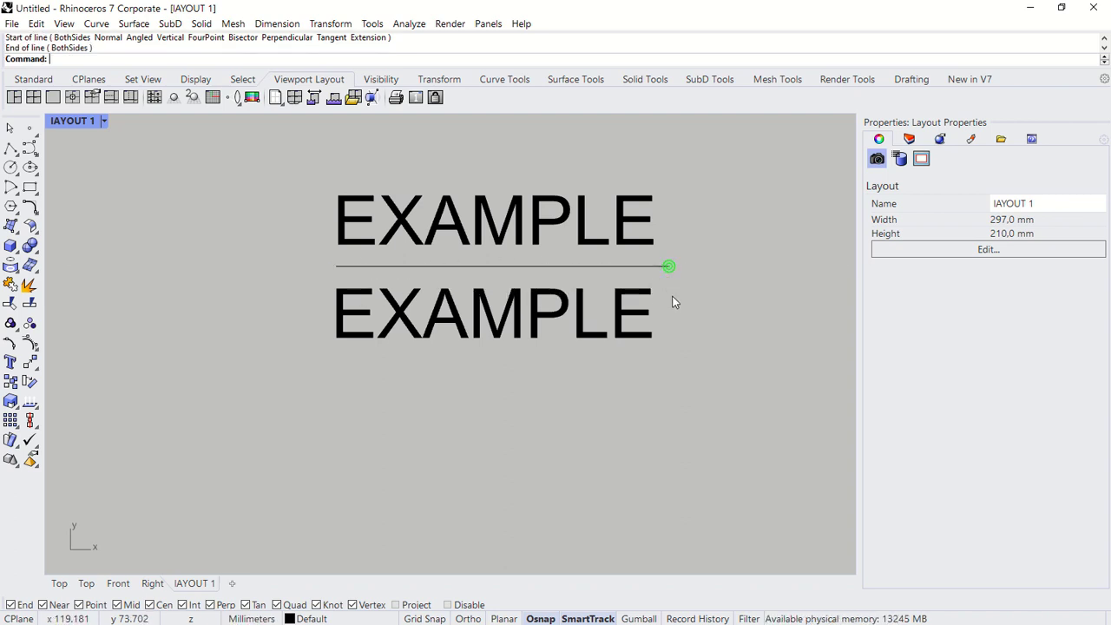
key("Return")
scroll(686, 317, "down", 3)
scroll(694, 325, "down", 2)
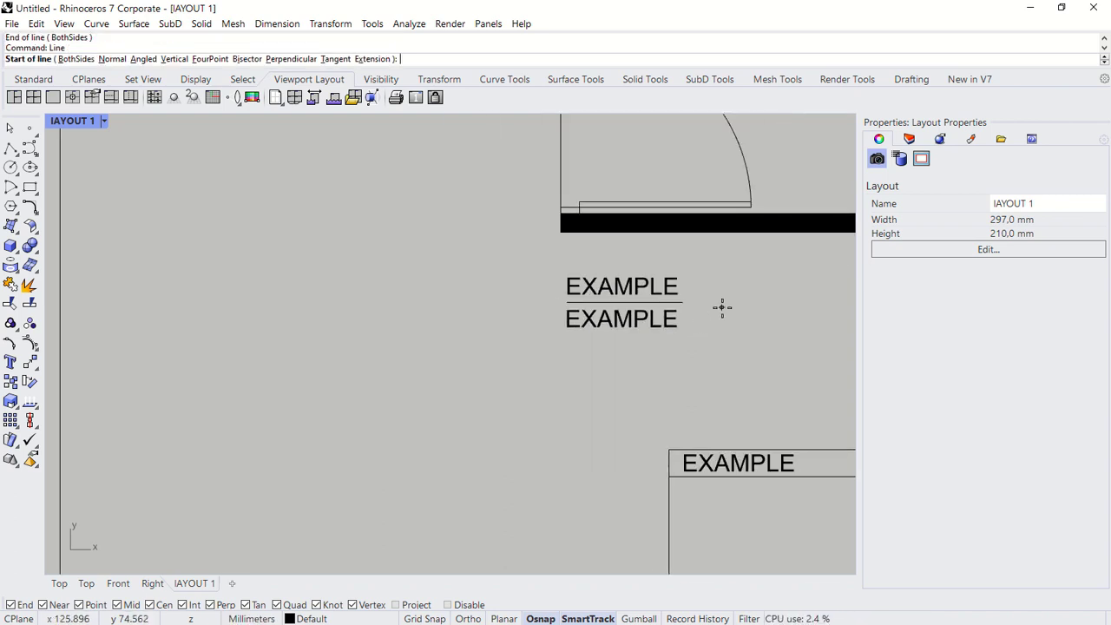
Step: Make the lower caption text height 2 and change it to 'SCALE 1:50'
key("Escape")
left_click(648, 320)
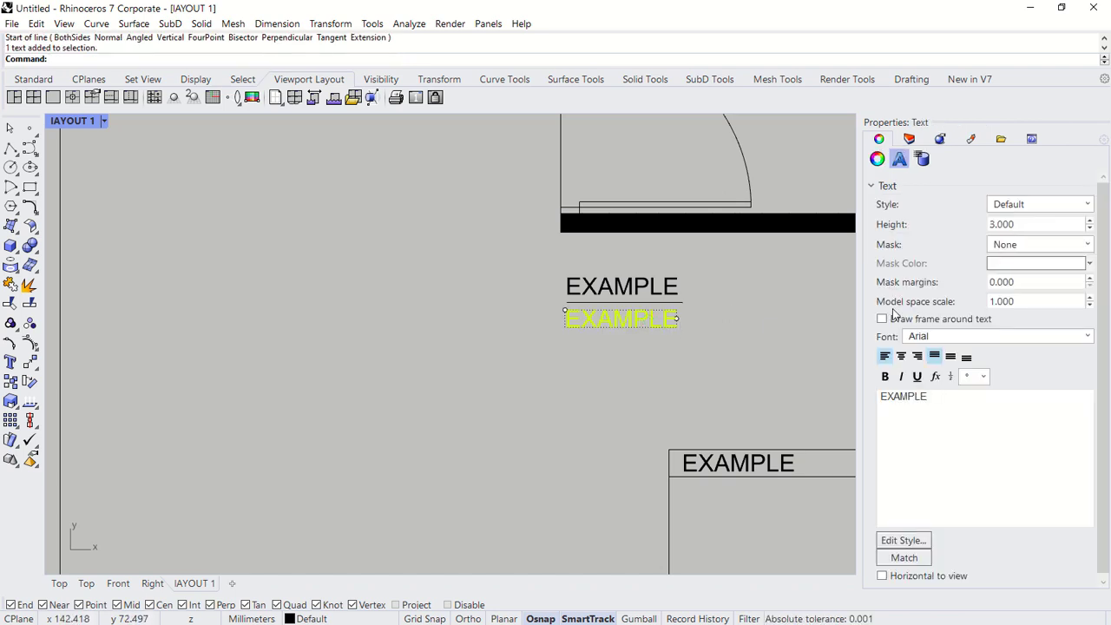
double_click(1028, 224)
type("1")
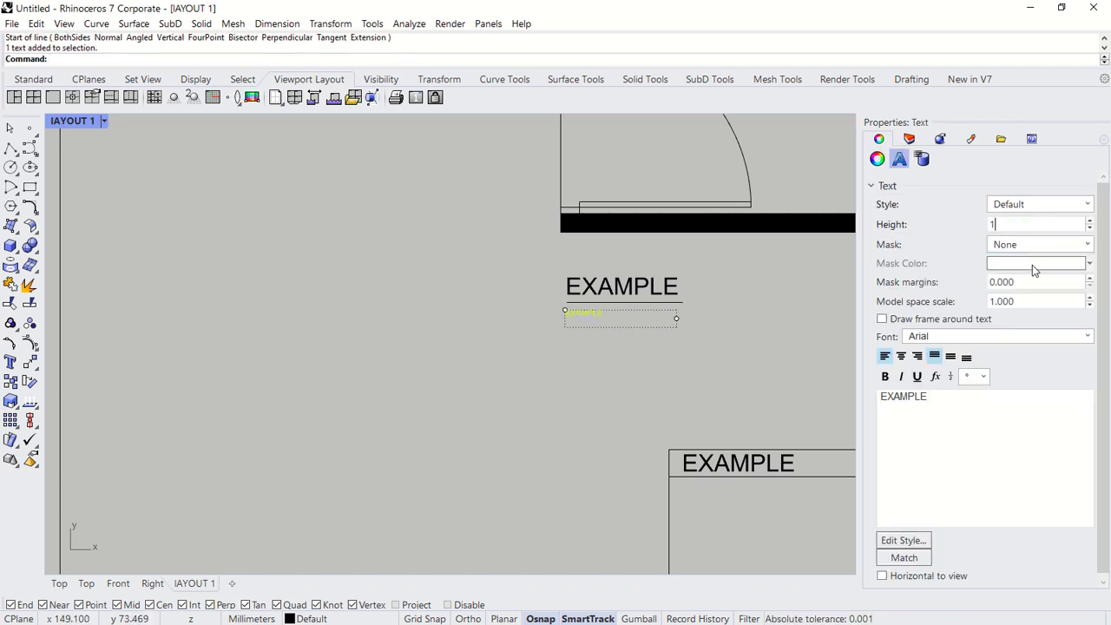
key("BackSpace")
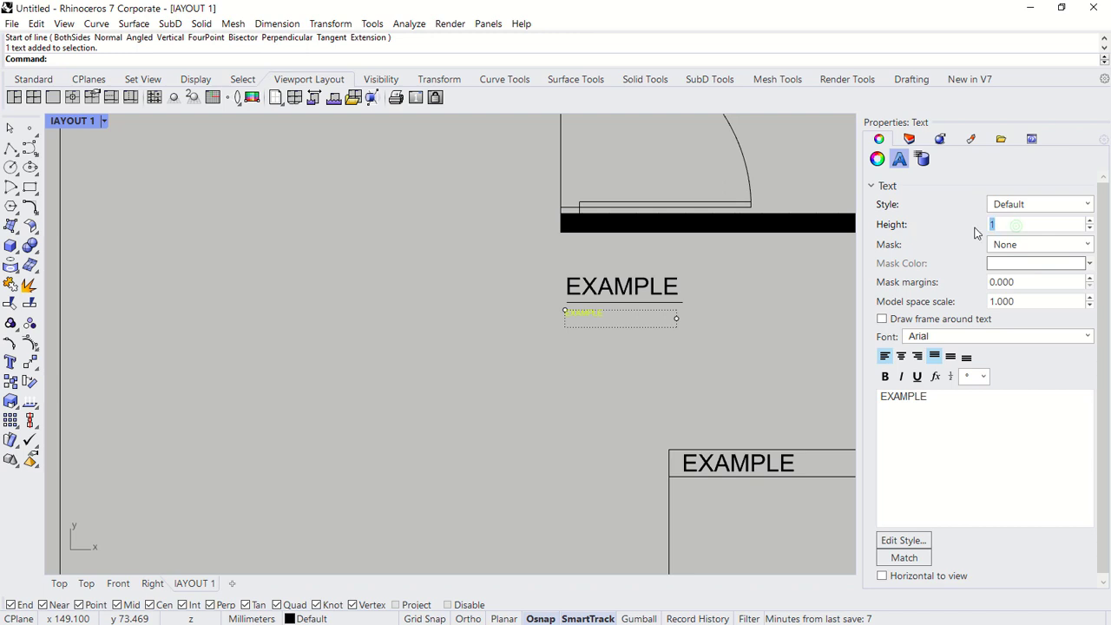
type("3")
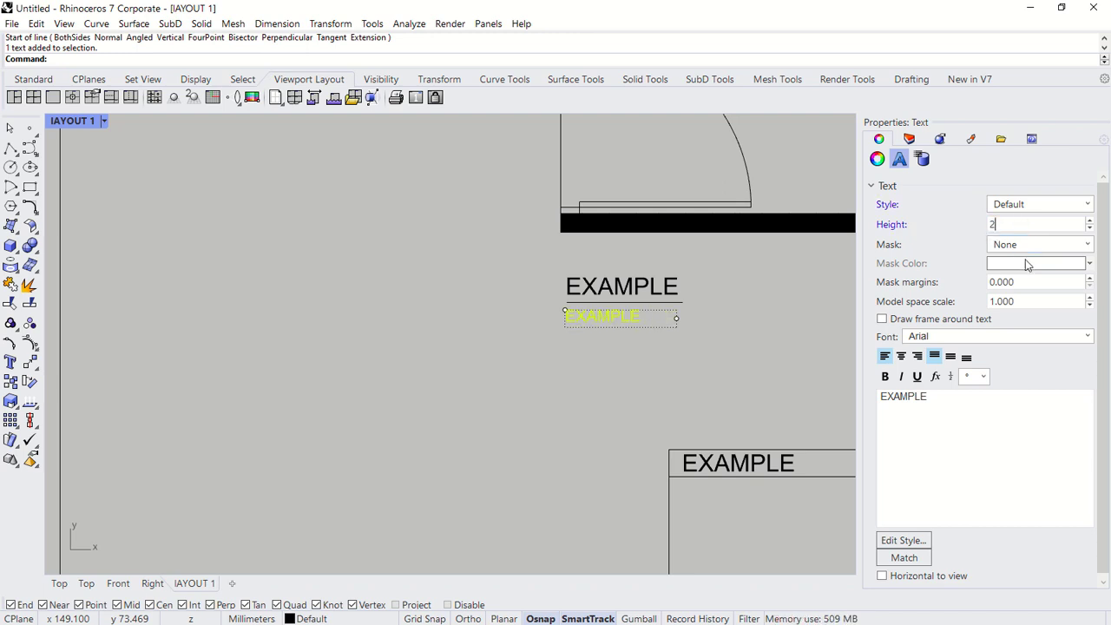
left_click(763, 347)
left_click(606, 319)
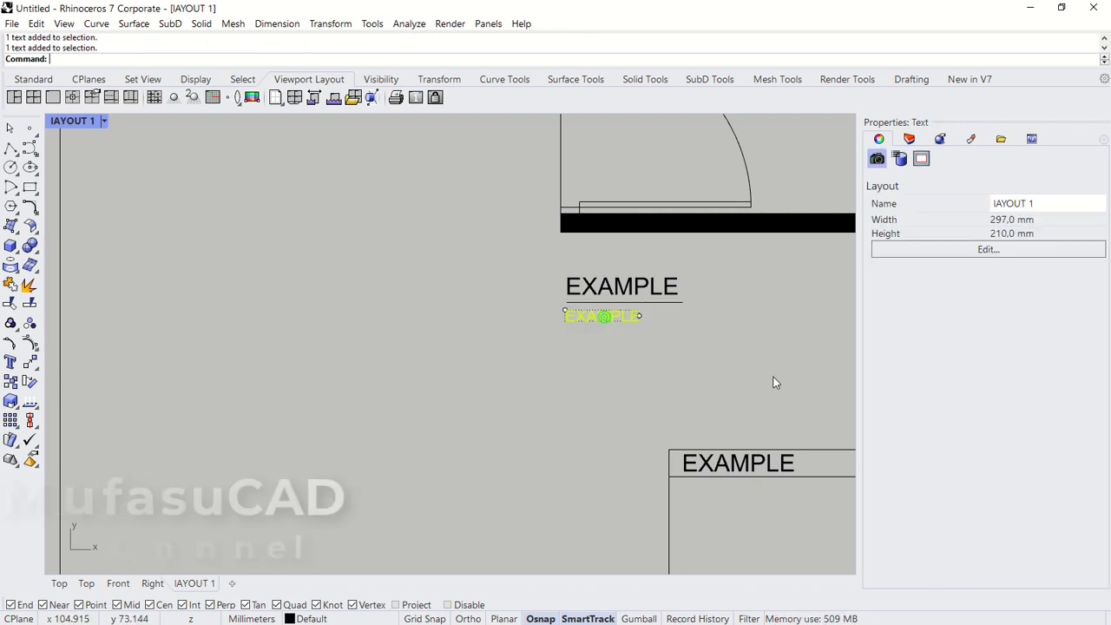
left_click_drag(949, 396, 876, 399)
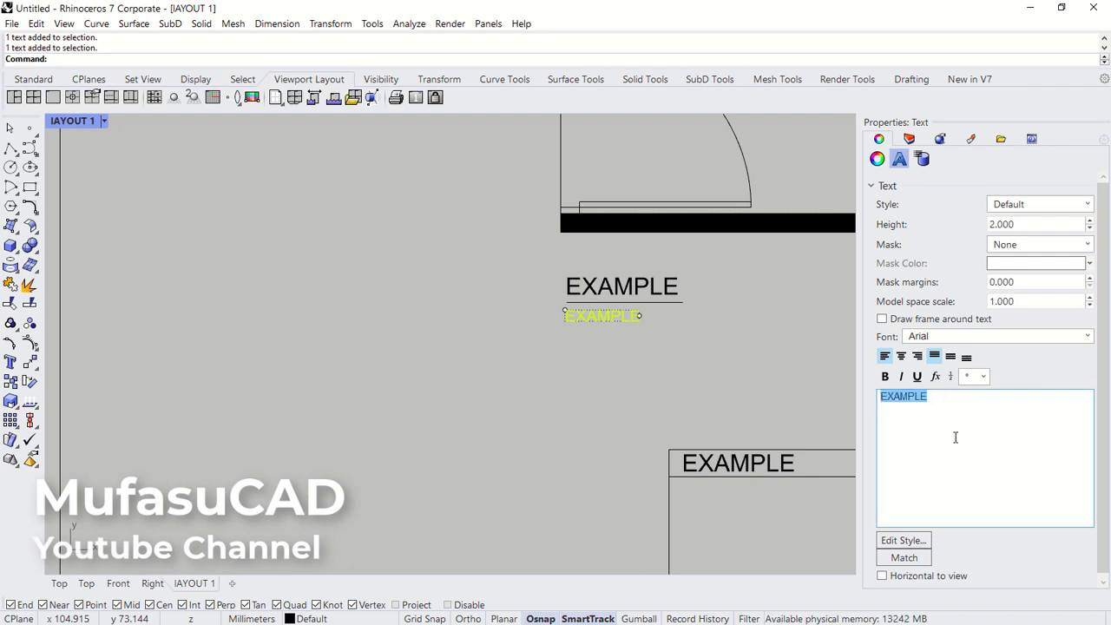
type("SCALE ")
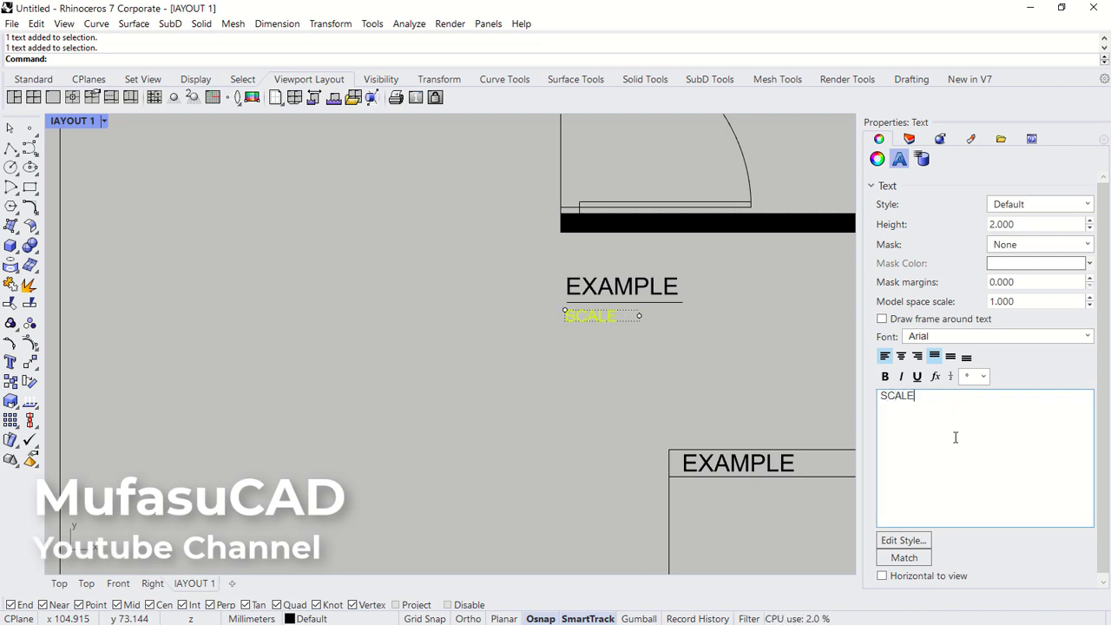
type("1:5")
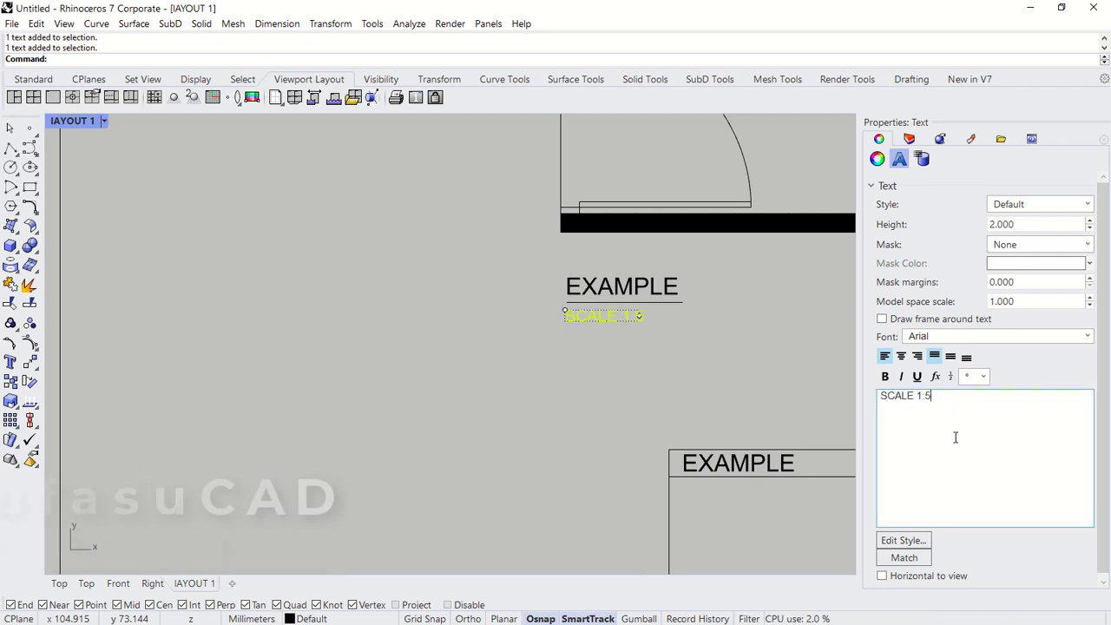
type("0")
Step: Change the upper caption to 'FLOOR PLAN' and extend the underline to span it
left_click(635, 292)
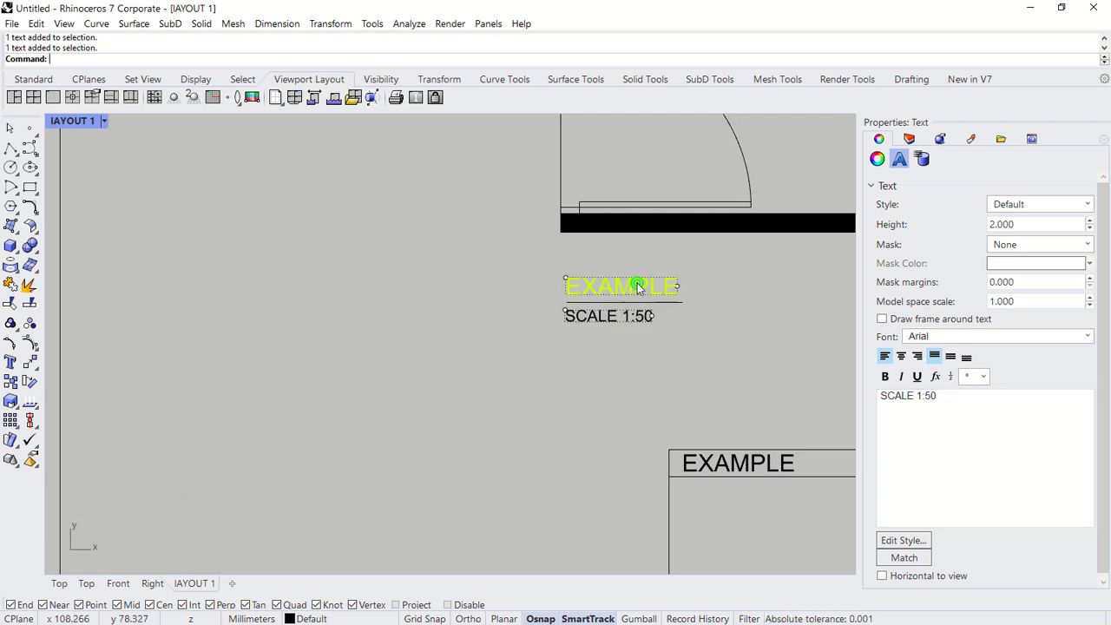
left_click_drag(974, 403, 877, 408)
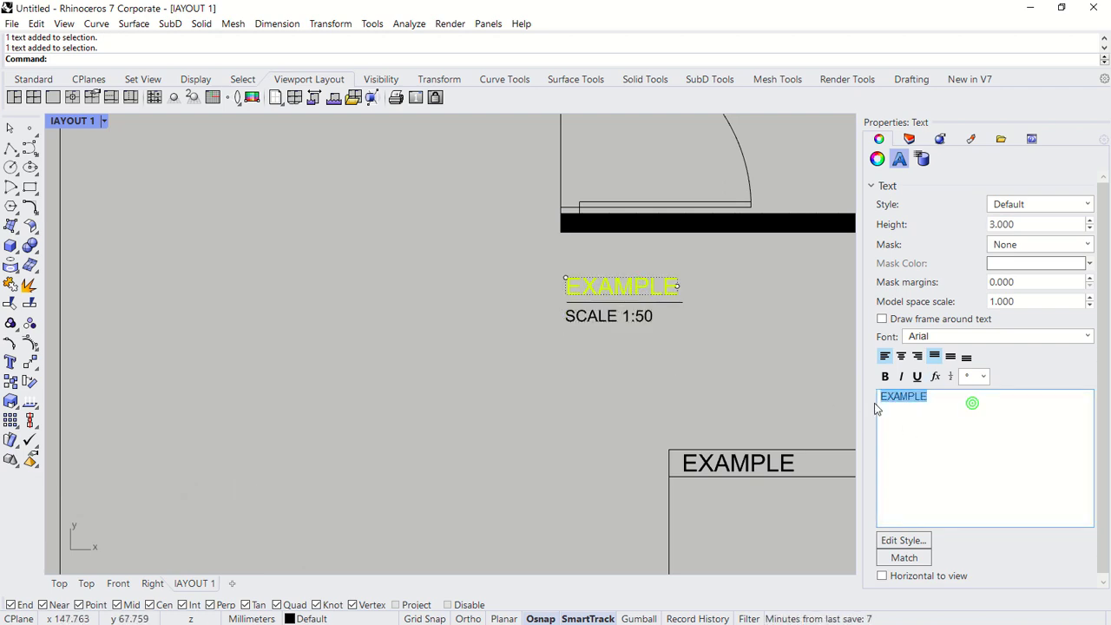
type("FLOOR PLAN")
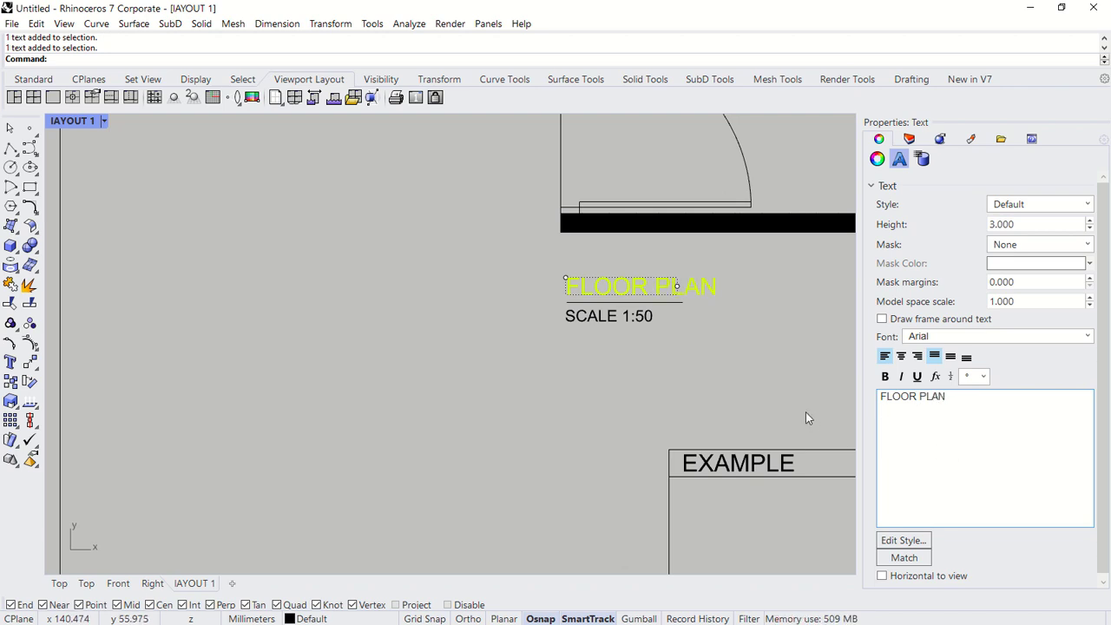
left_click(806, 416)
left_click(670, 303)
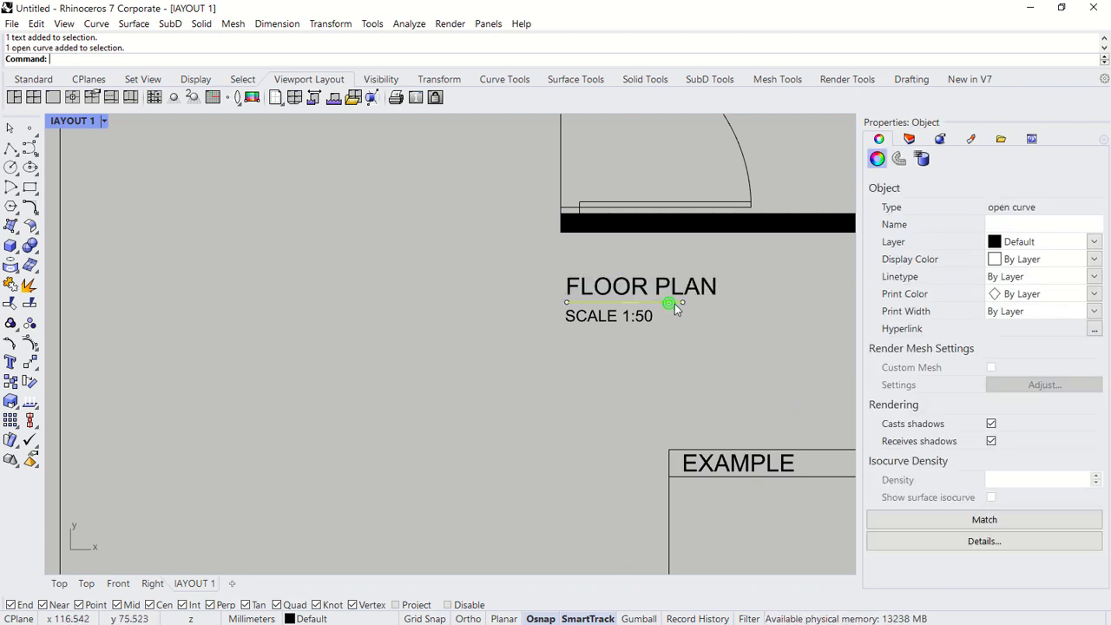
left_click_drag(682, 303, 717, 301)
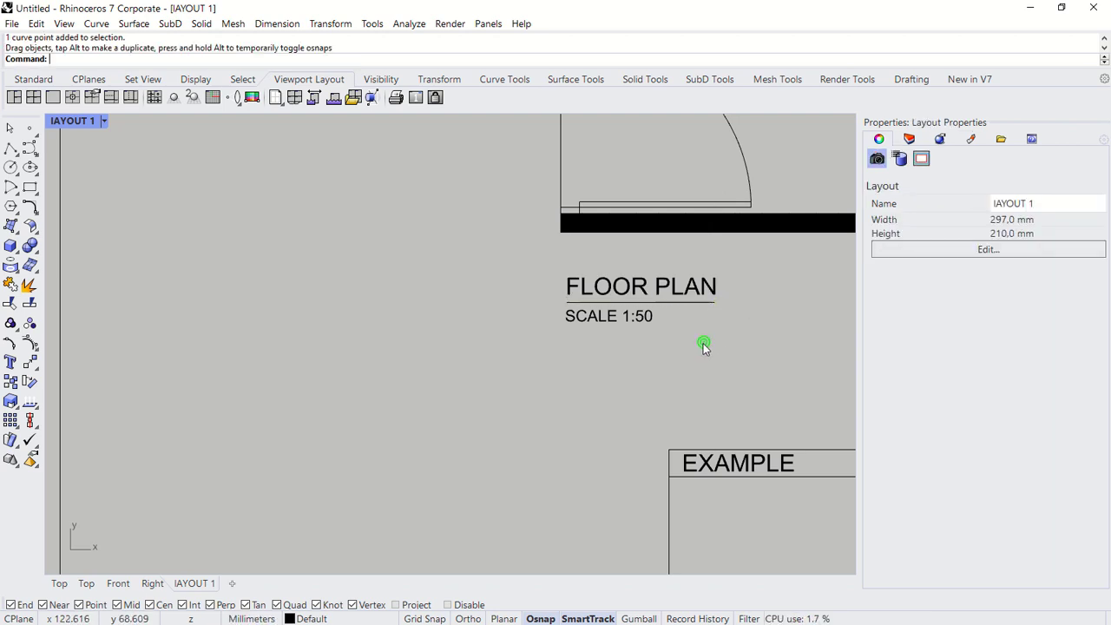
scroll(713, 357, "down", 1)
scroll(712, 357, "down", 2)
scroll(741, 362, "down", 1)
scroll(521, 382, "down", 2)
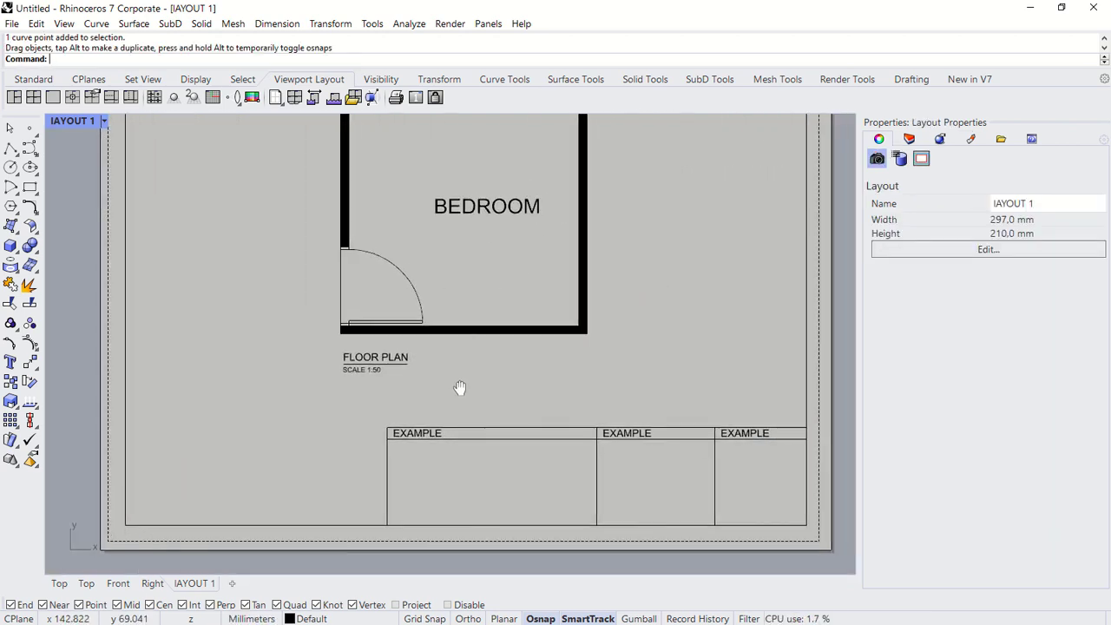
scroll(459, 387, "down", 2)
right_click_drag(603, 348, 585, 365)
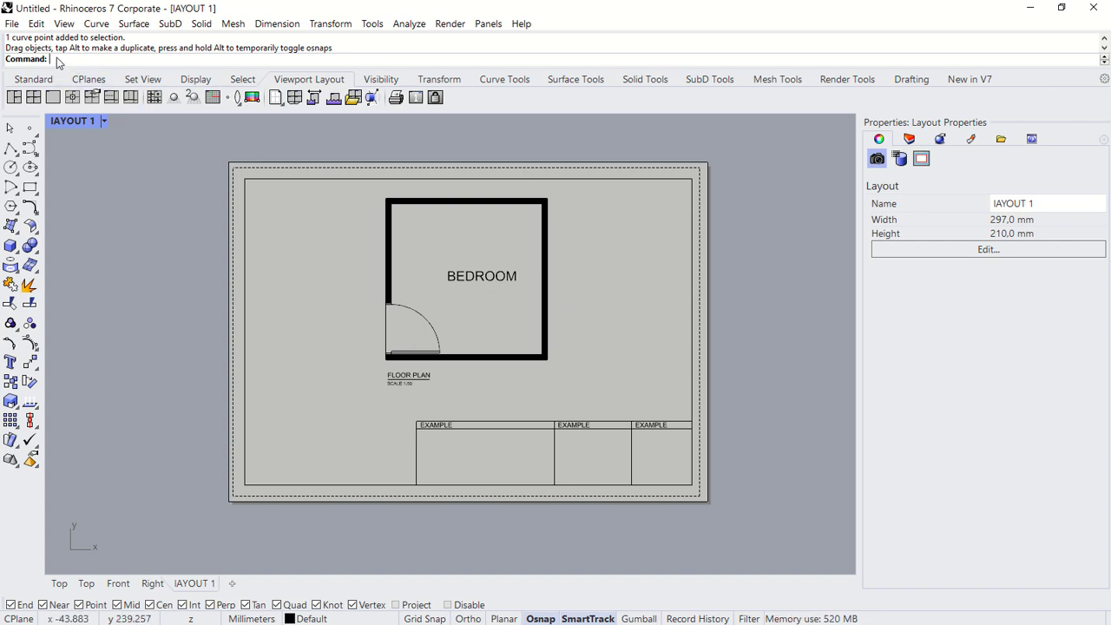
Step: Open Print Setup from the File menu to preview the IAYOUT 1 sheet on A4 landscape
left_click(13, 27)
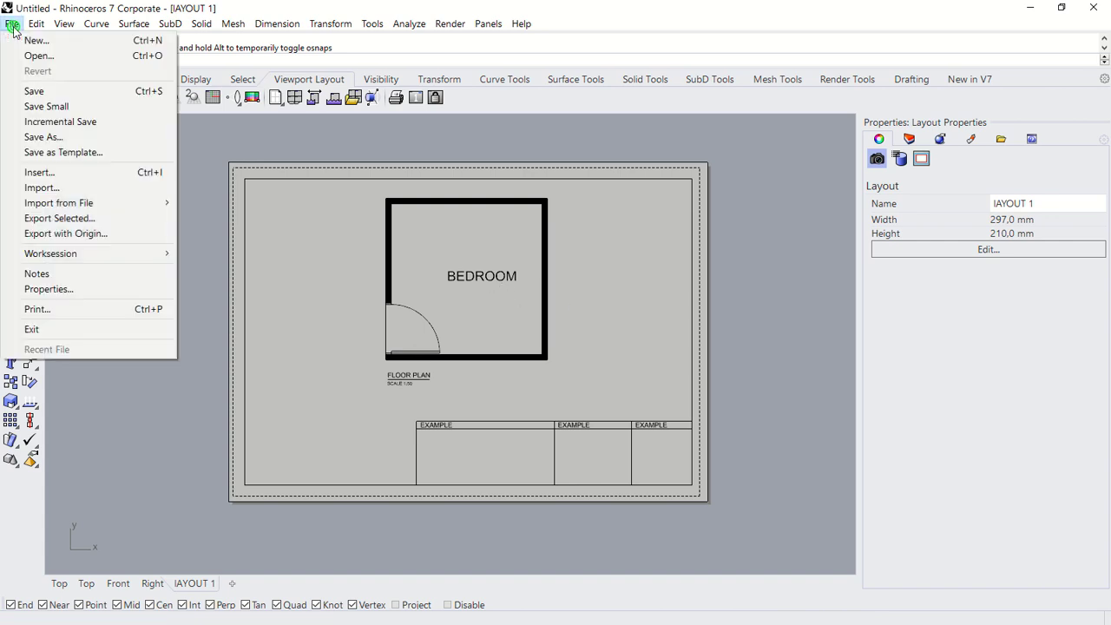
left_click(59, 309)
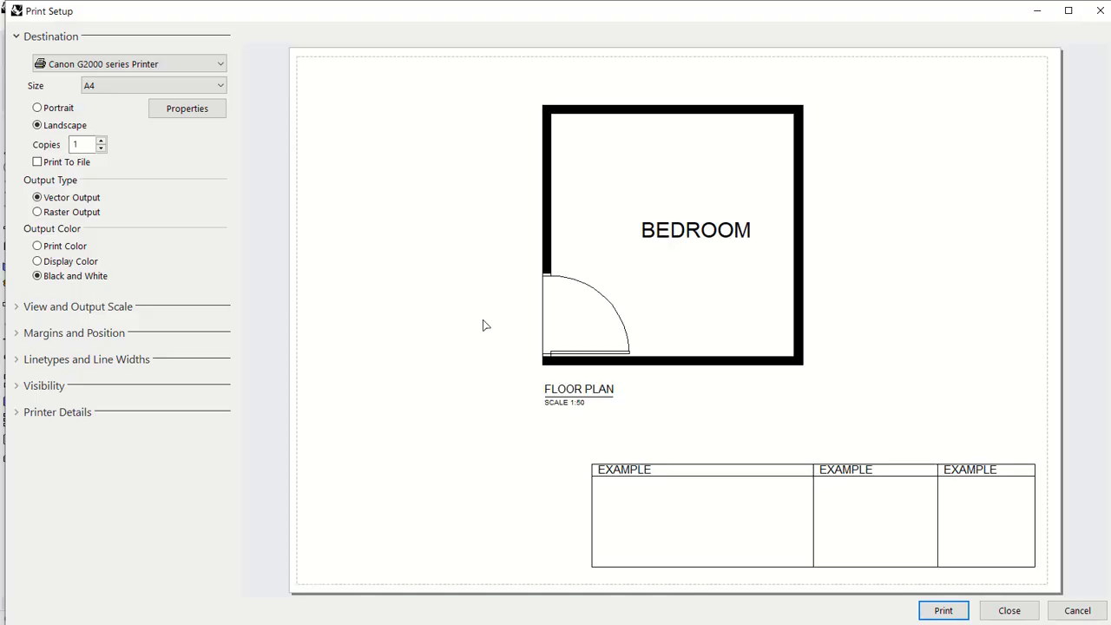